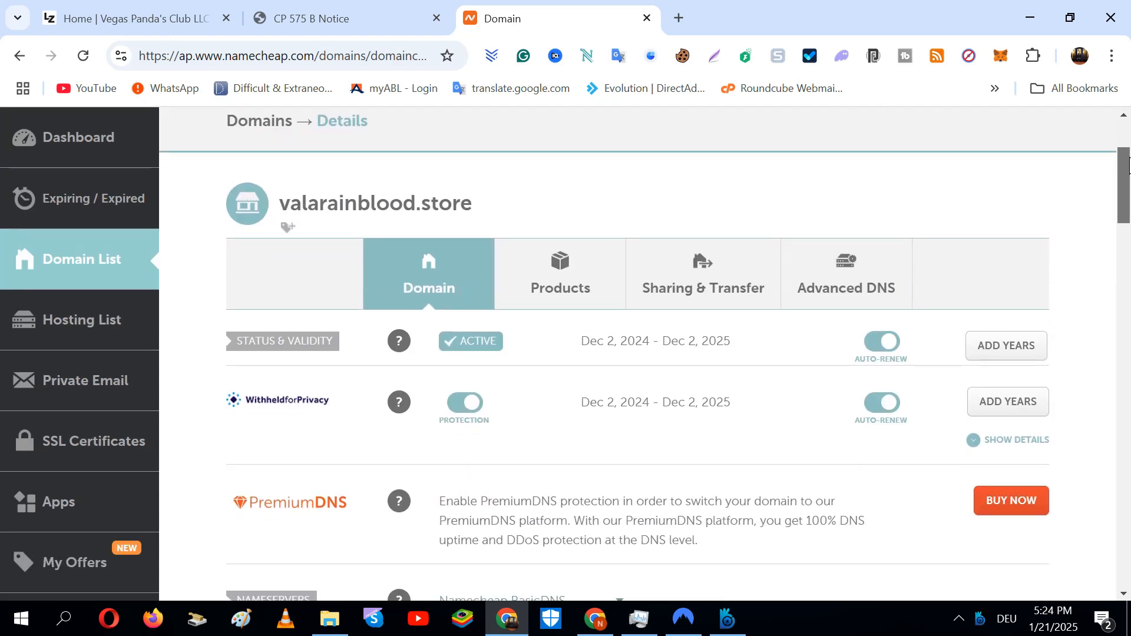
Switch to the LegalZoom business home page and select its site address
mouse_move(1129, 167)
mouse_down()
mouse_move(1130, 179)
mouse_move(1130, 166)
mouse_up()
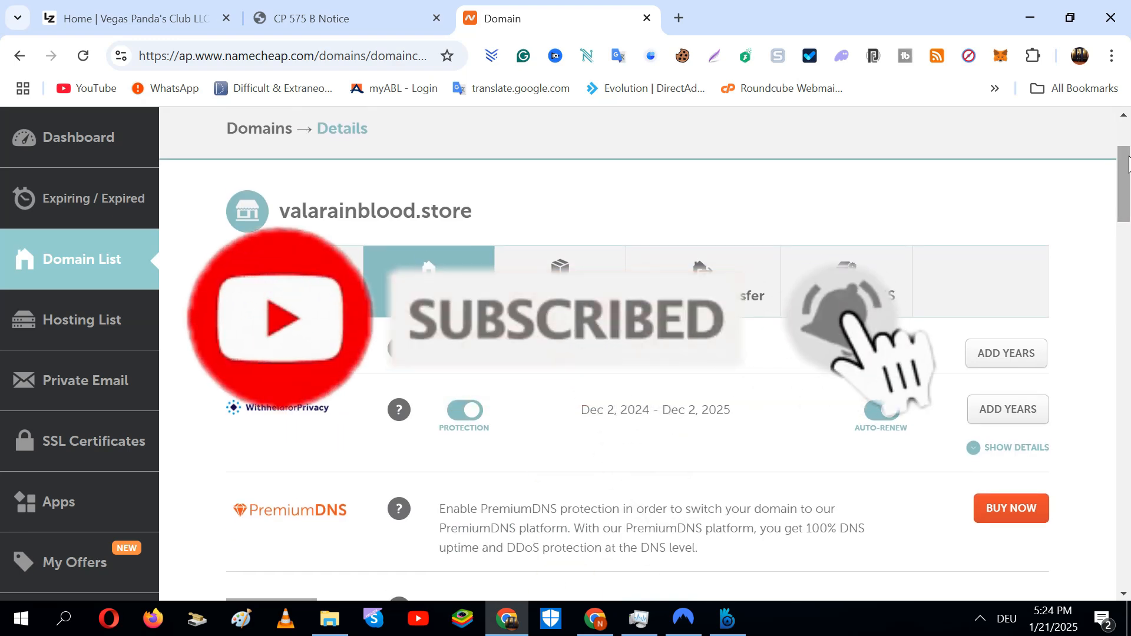
scroll(638, 354, down, 9)
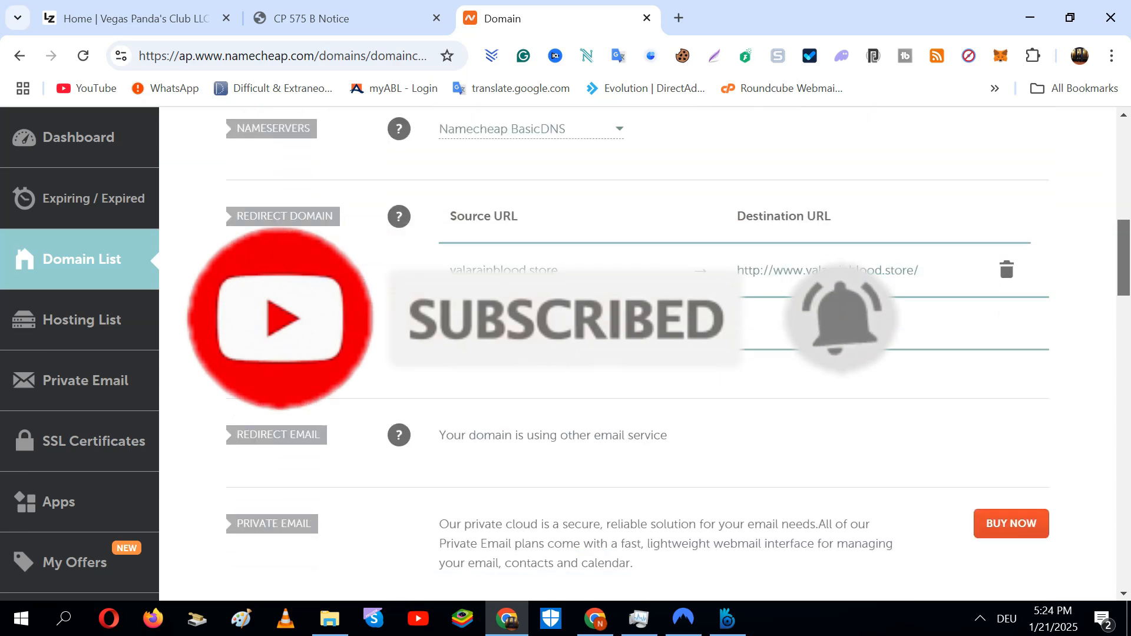
scroll(638, 353, down, 4)
mouse_move(1122, 298)
mouse_down()
mouse_move(1118, 371)
mouse_move(1108, 206)
mouse_move(1127, 298)
mouse_move(1111, 166)
mouse_move(1124, 283)
mouse_up()
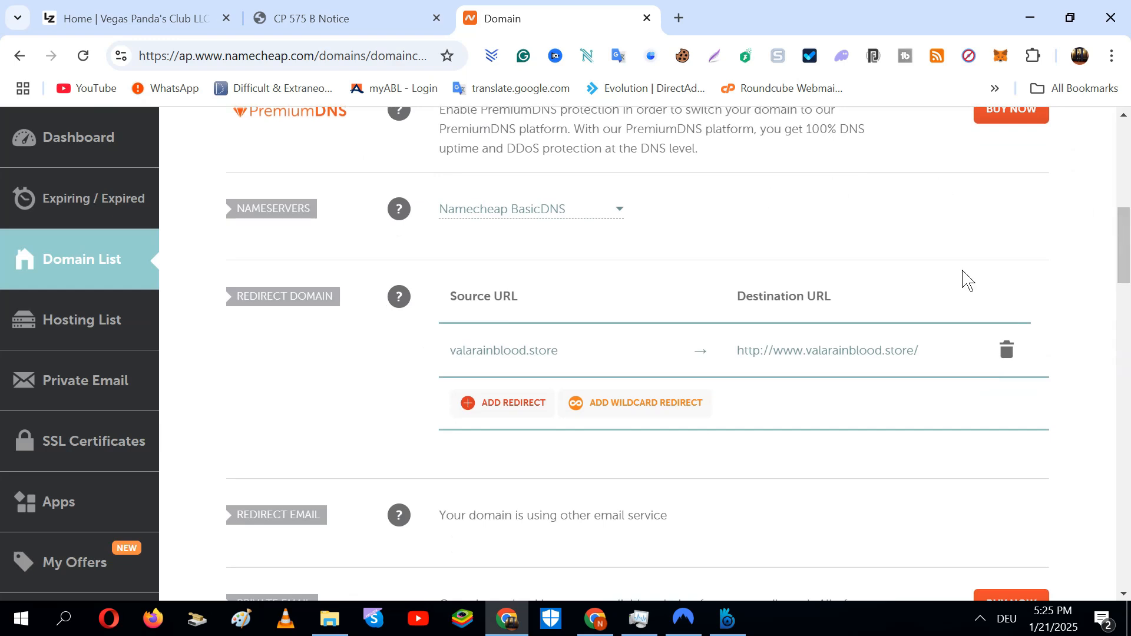
mouse_move(1124, 247)
mouse_down()
mouse_move(1124, 283)
mouse_move(1123, 177)
mouse_move(1127, 247)
mouse_up()
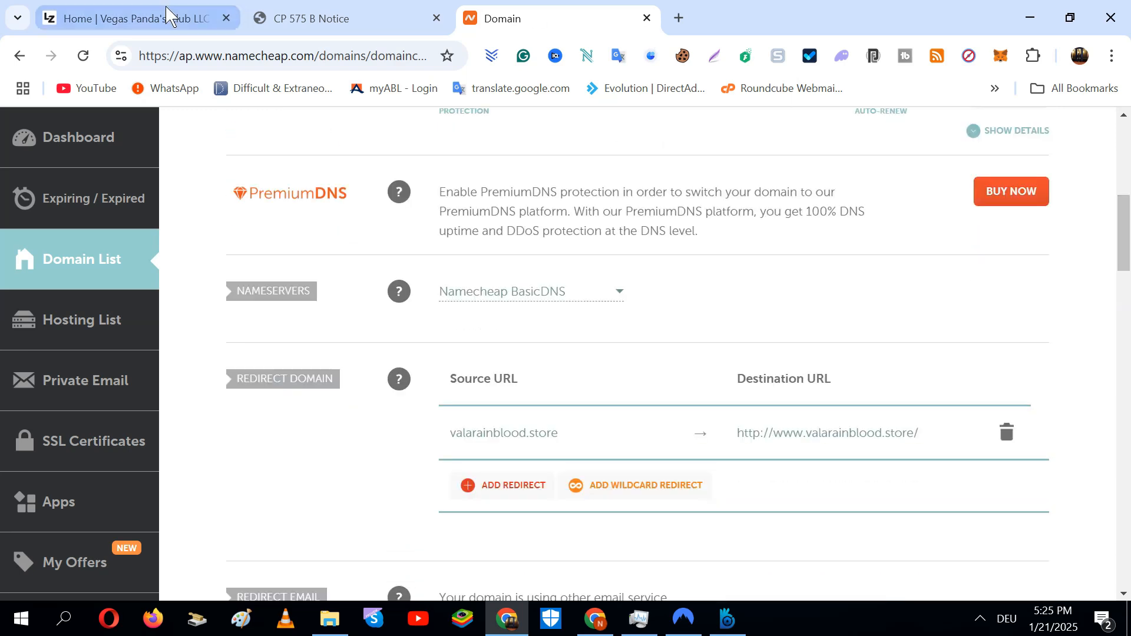
click(126, 14)
key(ctrl+l)
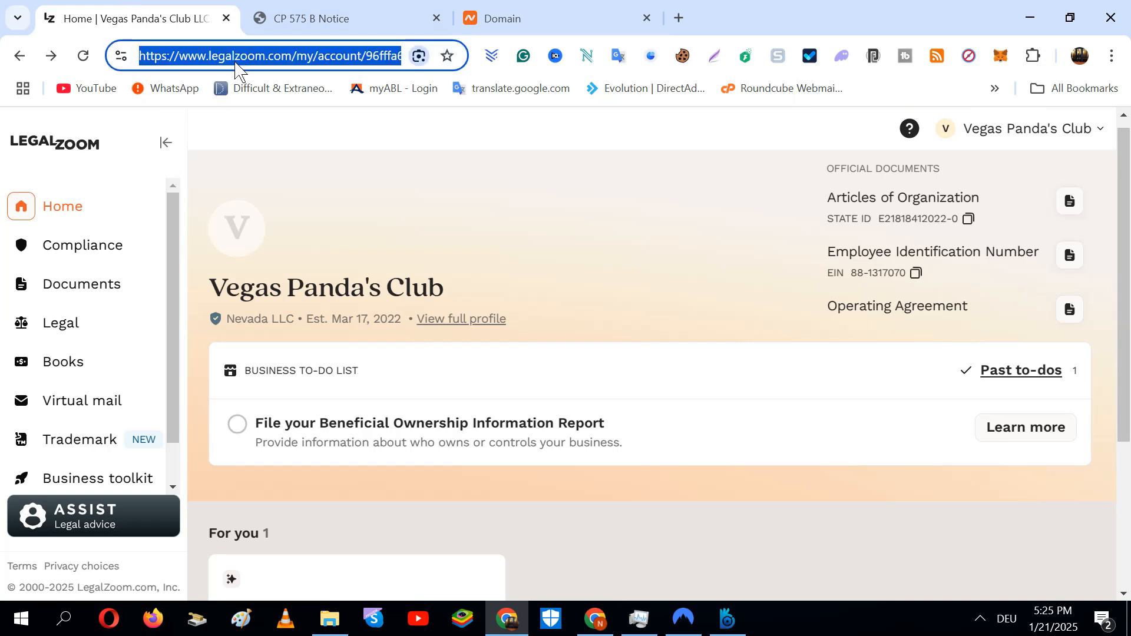
click(227, 59)
drag(180, 56, 336, 56)
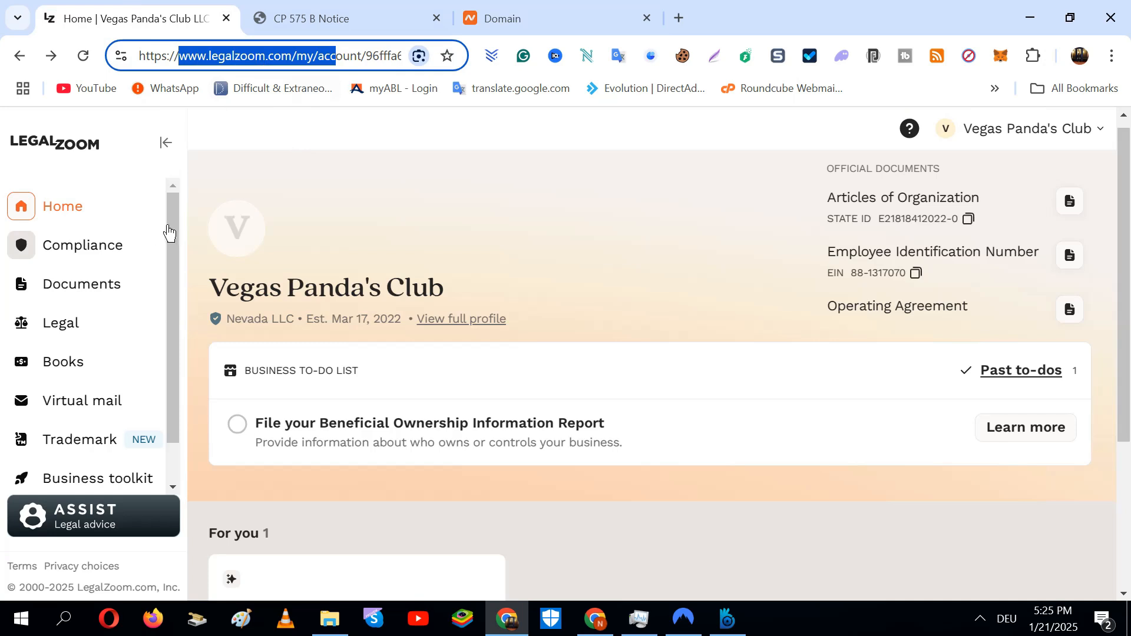
Copy the business name 'Vegas Panda's Club' and go back to Partner Sales Console
drag(443, 289, 282, 289)
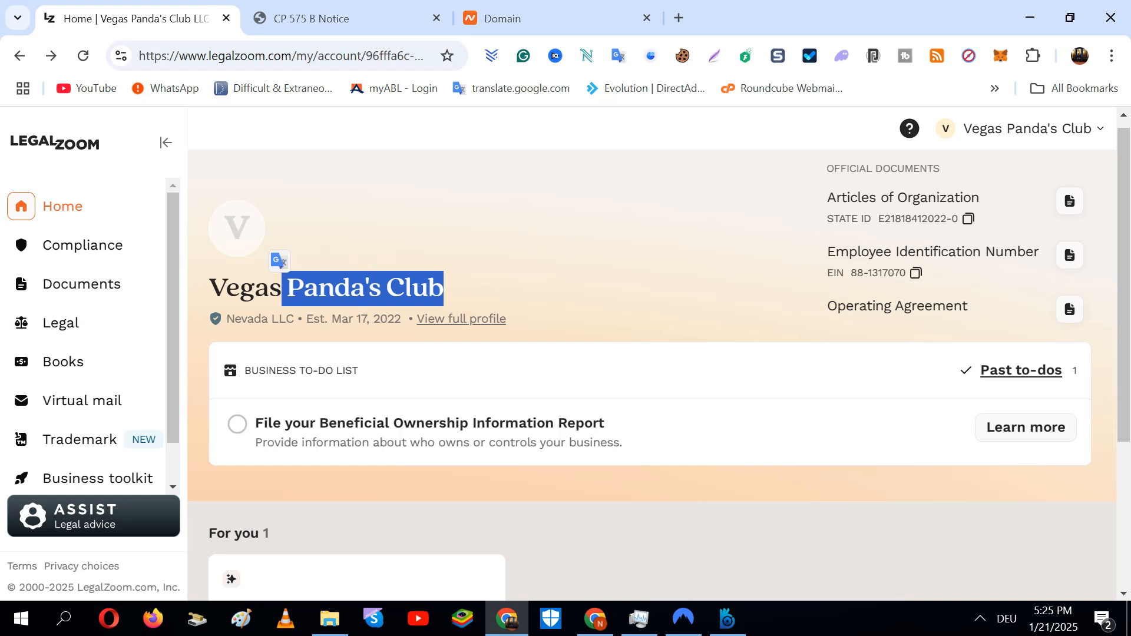
click(283, 289)
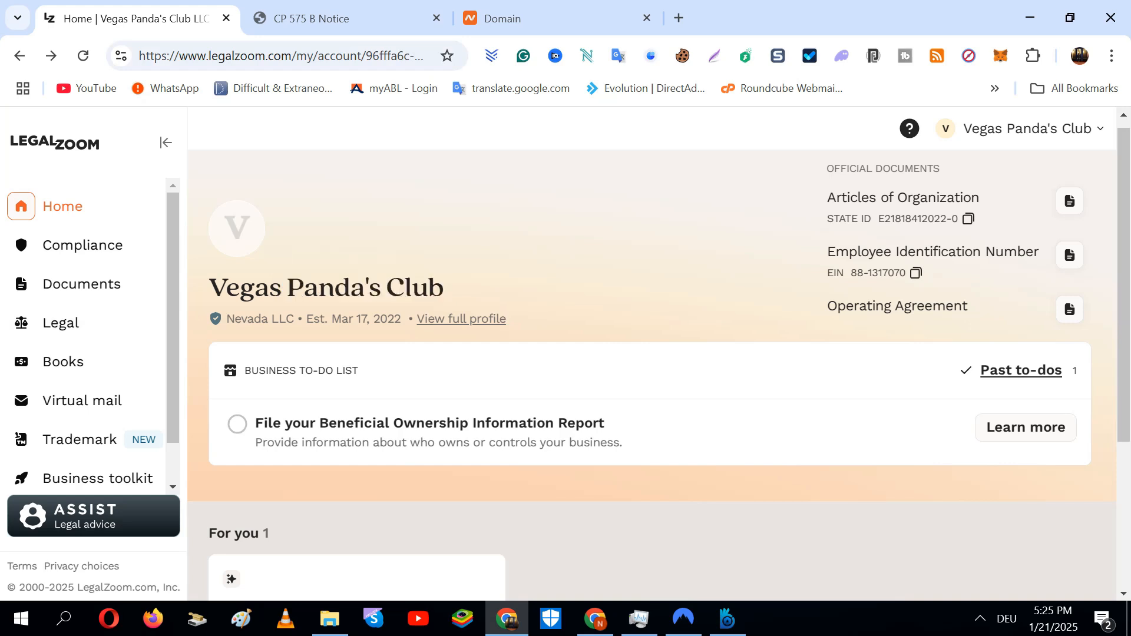
scroll(652, 375, down, 4)
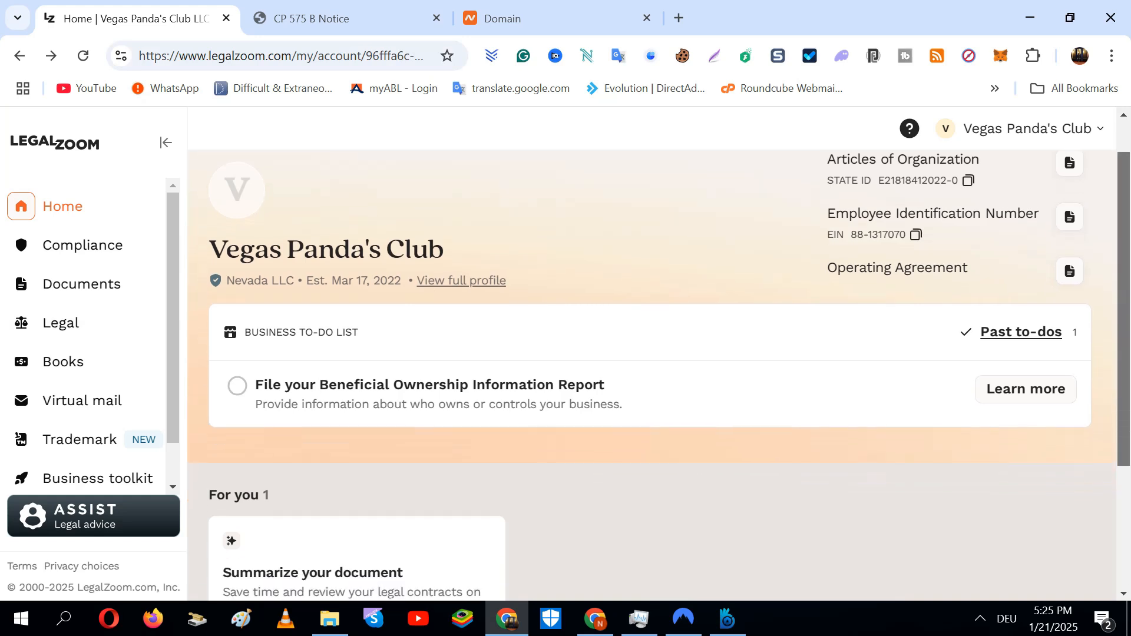
scroll(504, 230, up, 4)
scroll(503, 230, down, 1)
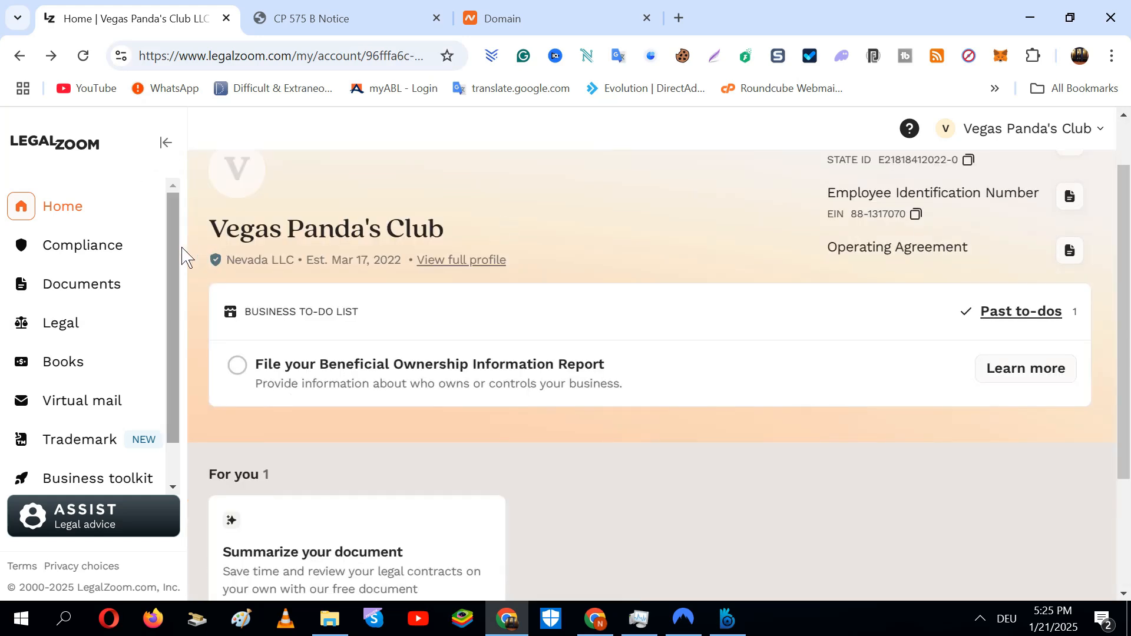
scroll(185, 265, down, 1)
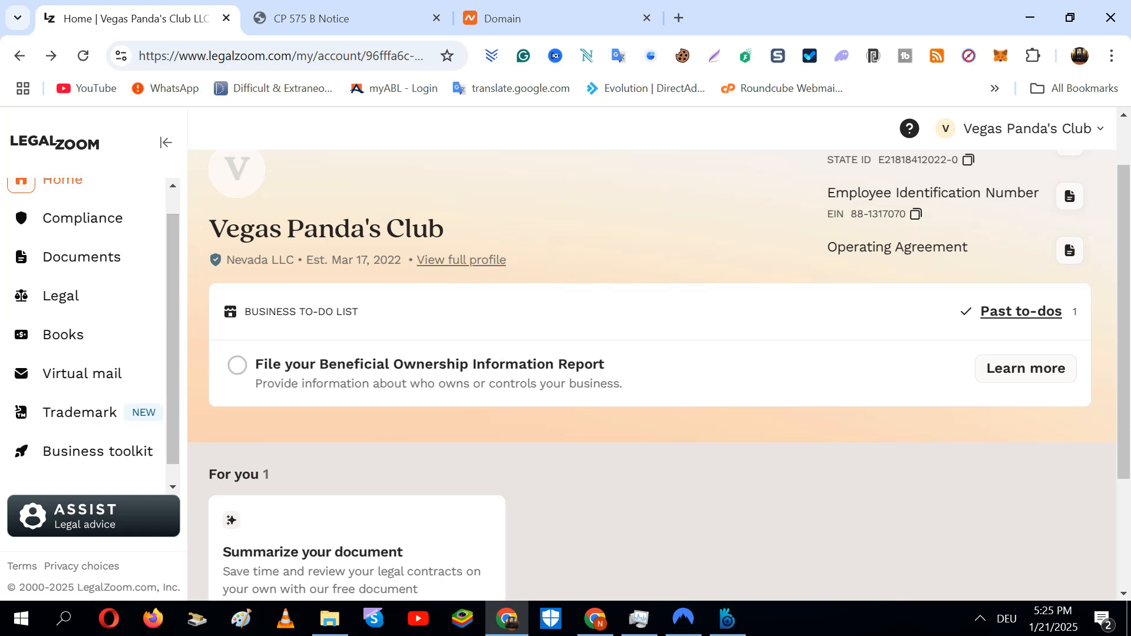
scroll(652, 353, up, 1)
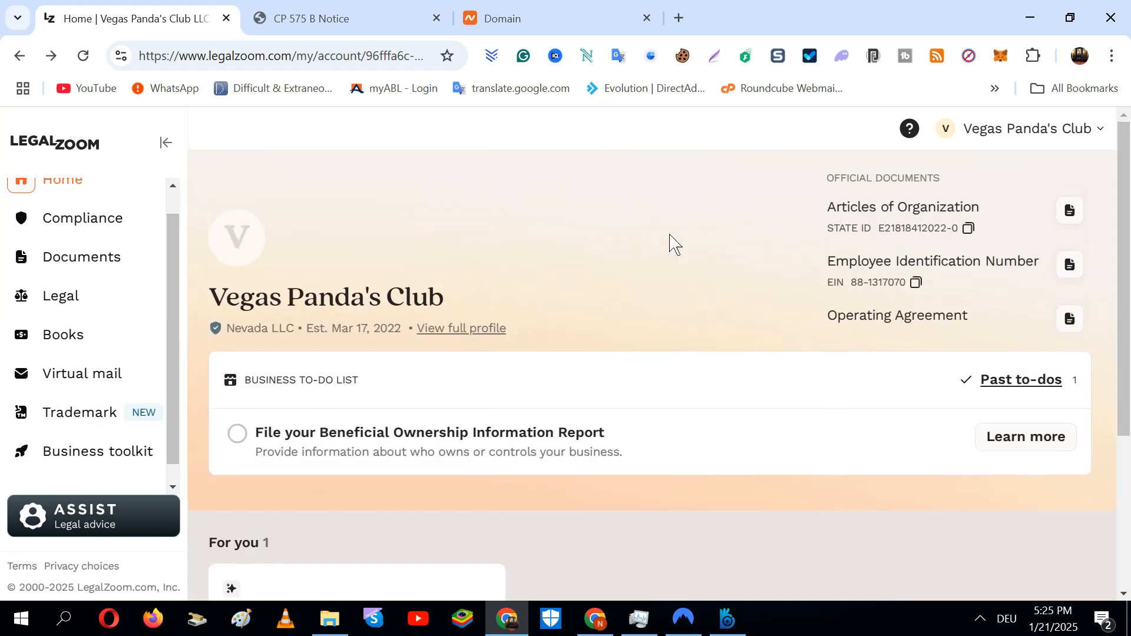
drag(471, 303, 209, 297)
right_click(251, 300)
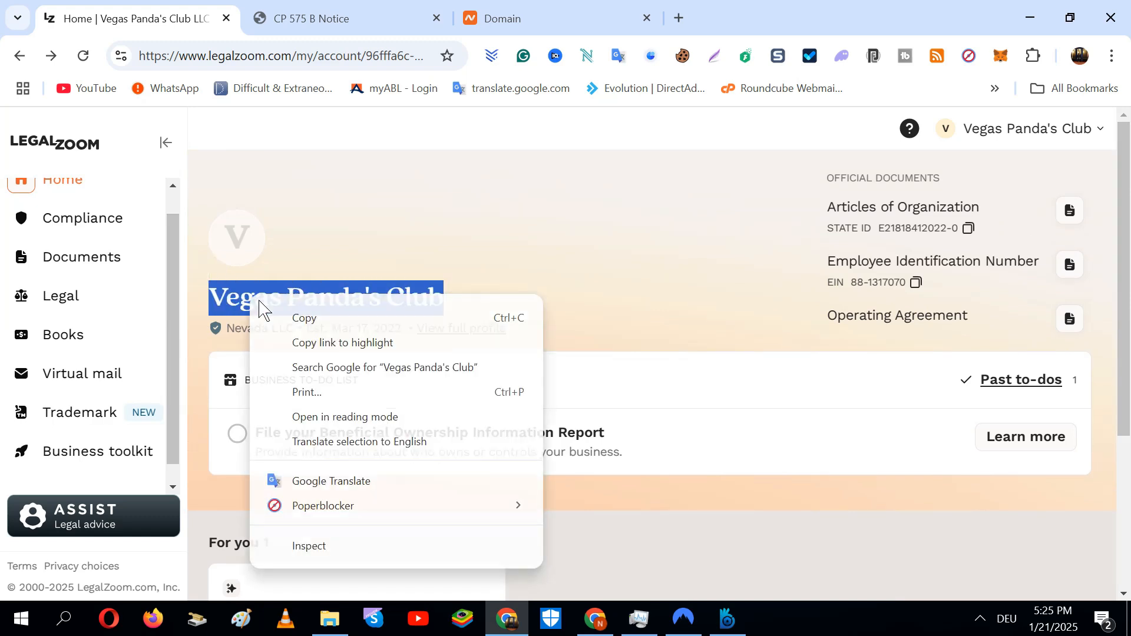
click(295, 317)
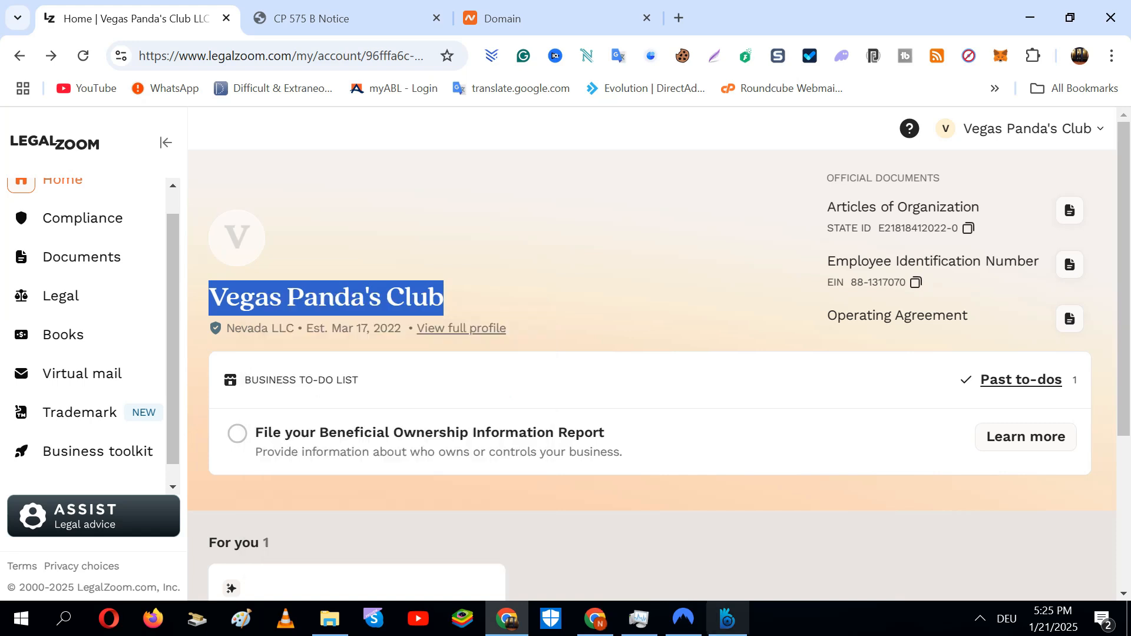
click(595, 626)
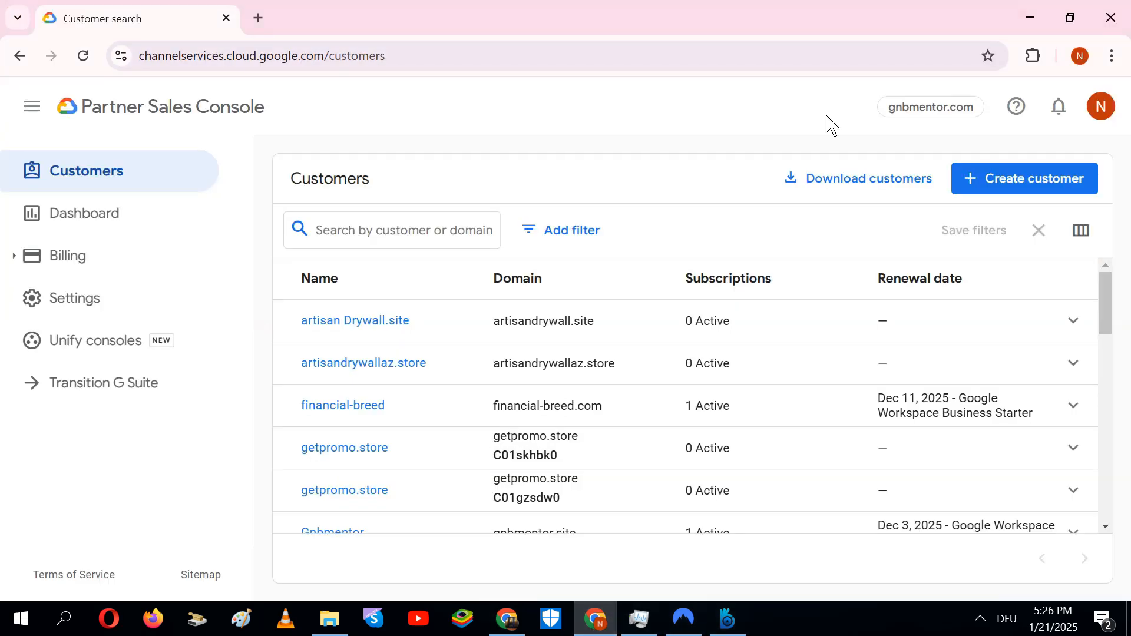
Start a new customer with organization name 'Vegas Panda's Club' and domain valarainblood.store
click(1037, 190)
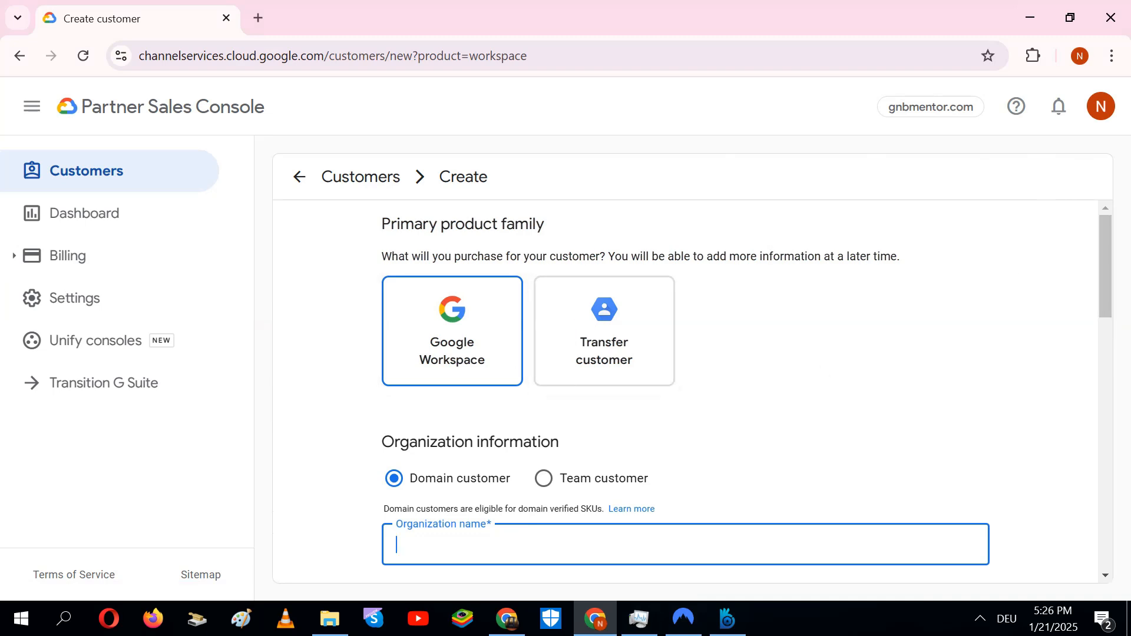
drag(1118, 268, 1119, 307)
click(501, 415)
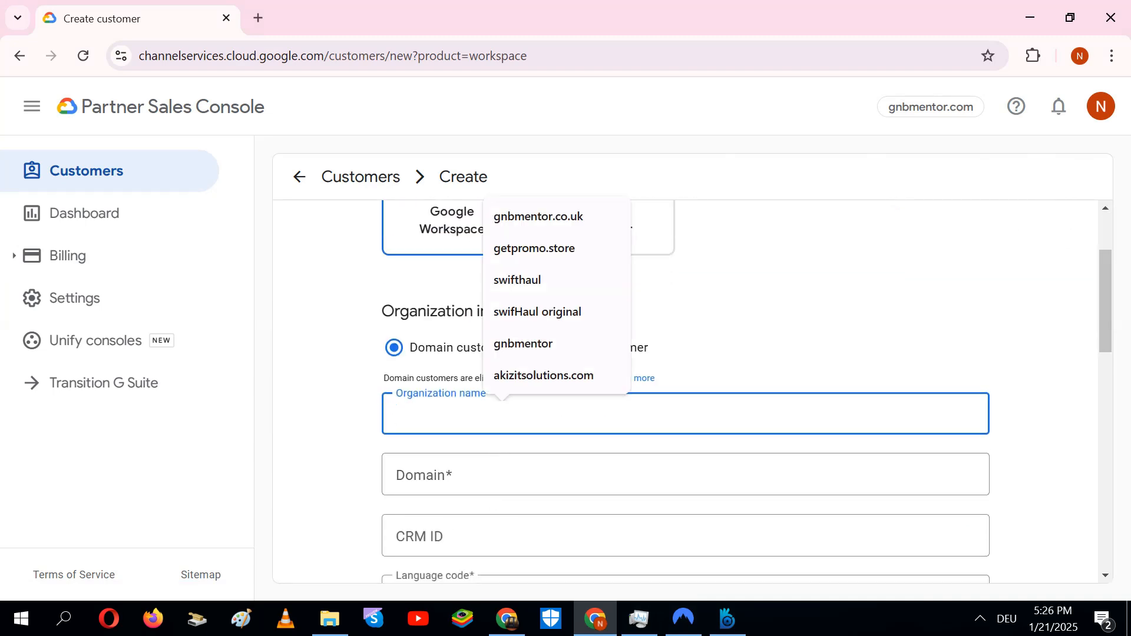
key(ctrl+v)
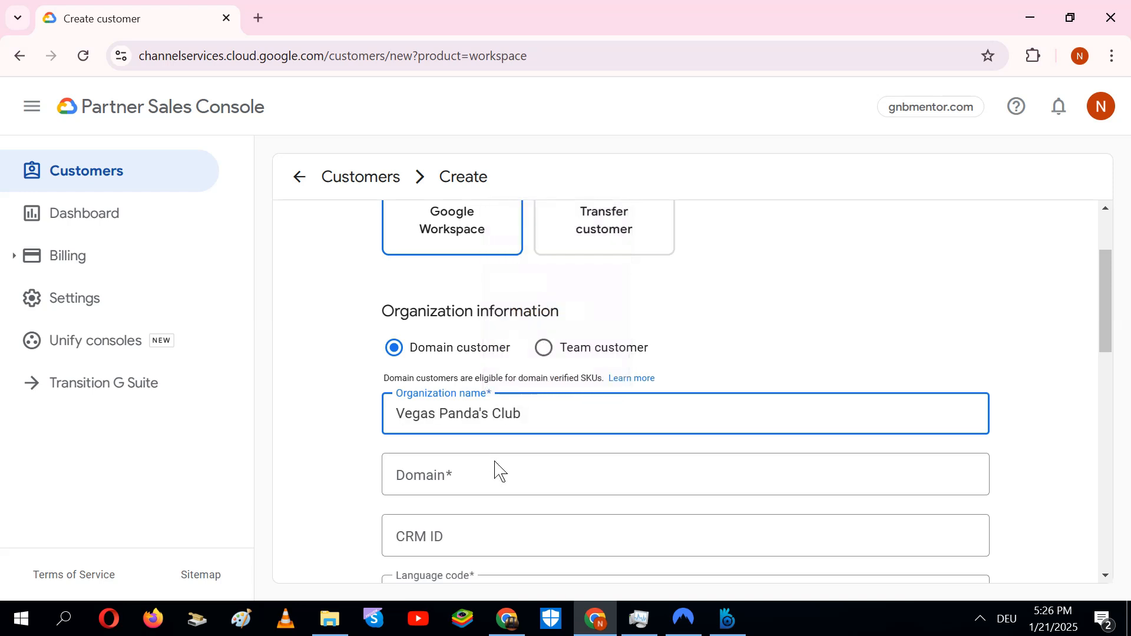
click(500, 471)
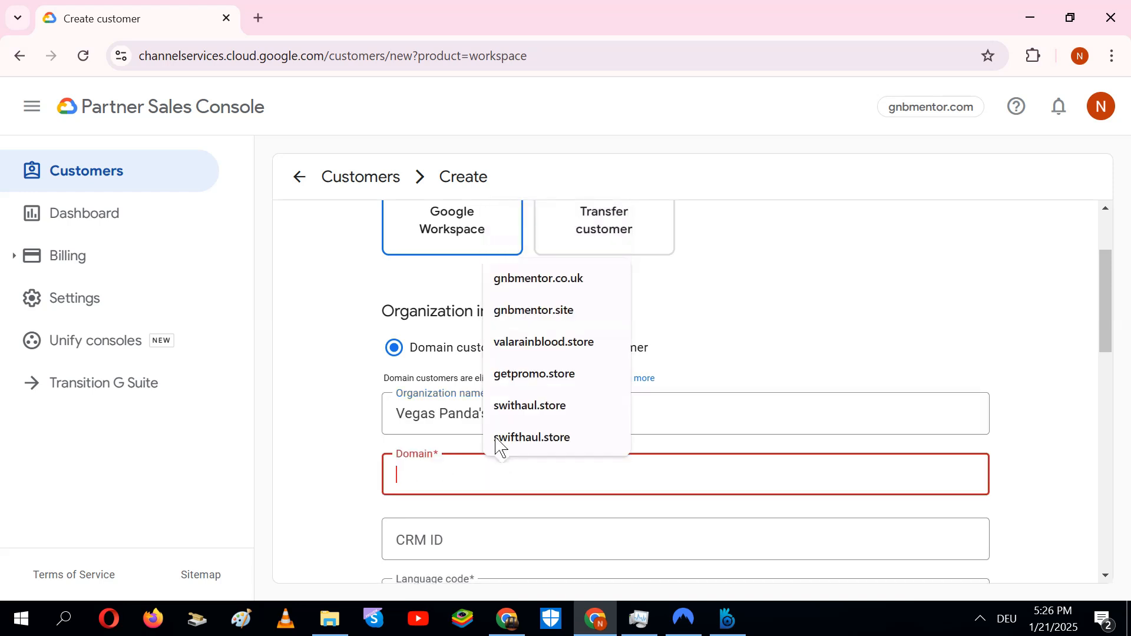
click(538, 345)
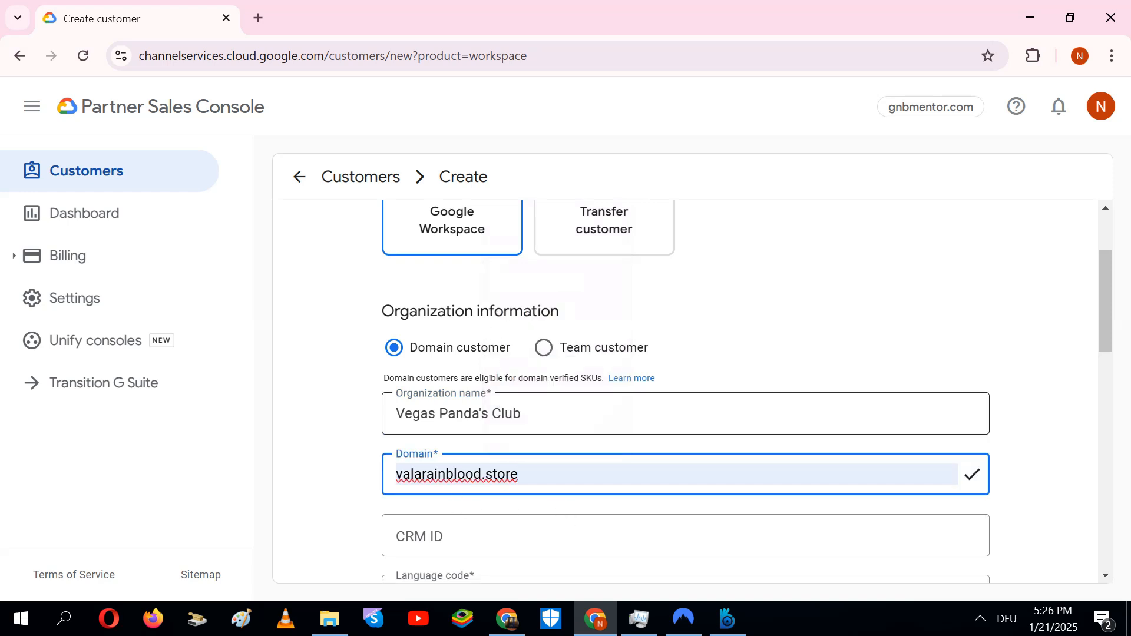
click(464, 413)
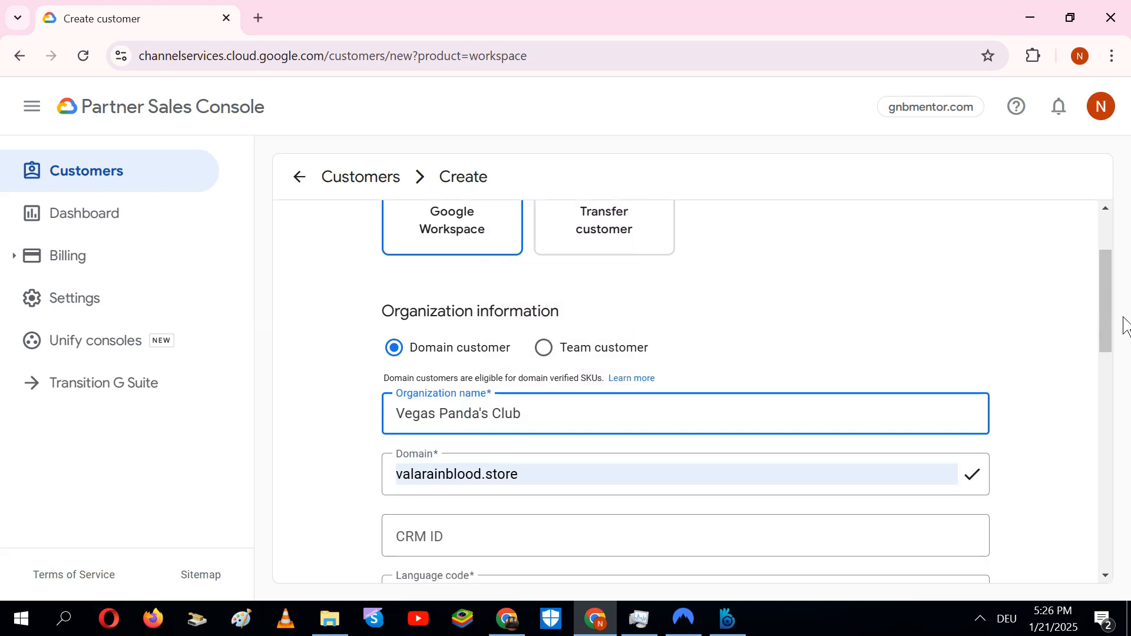
Focus the Street address field, then bring up the IRS CP 575 B Notice PDF
drag(1113, 317, 1119, 390)
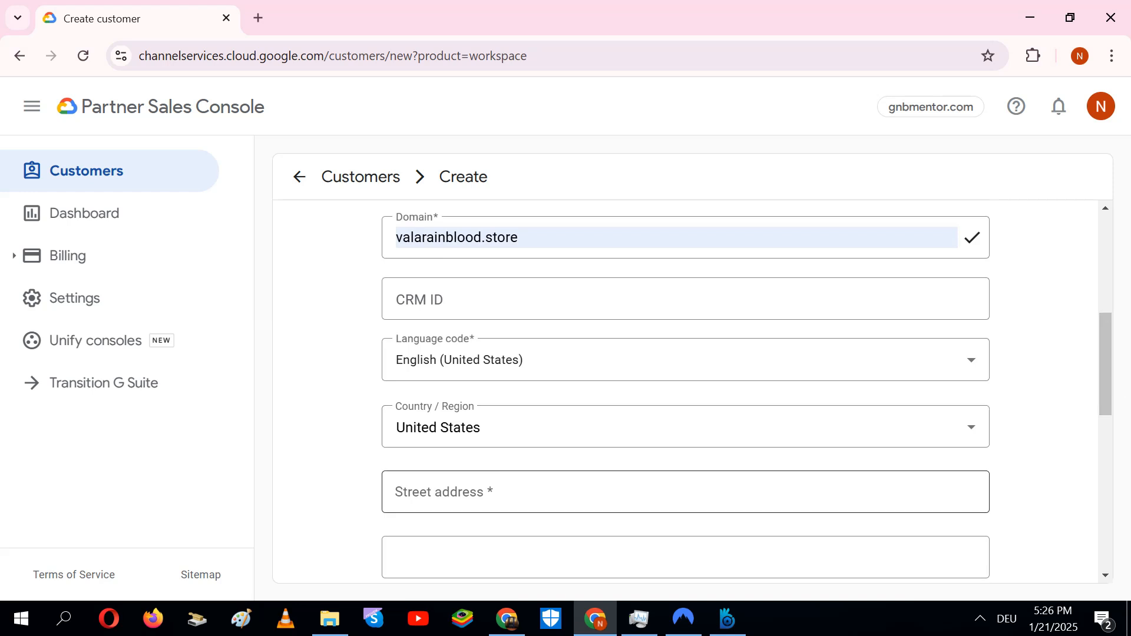
click(695, 481)
drag(1116, 351, 1118, 361)
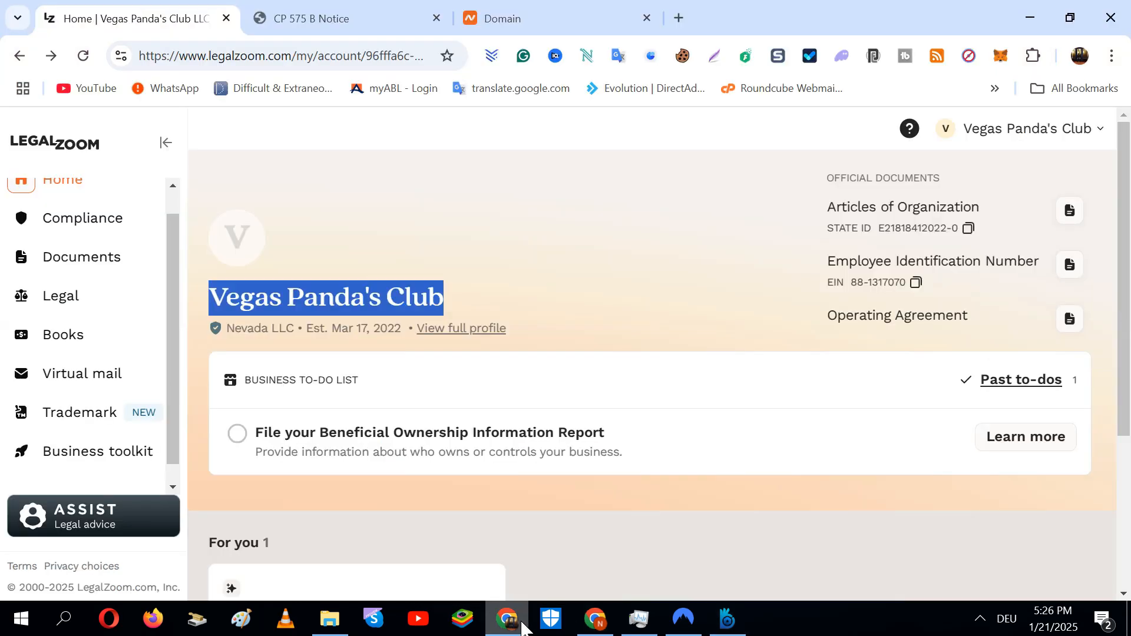
click(507, 618)
click(369, 18)
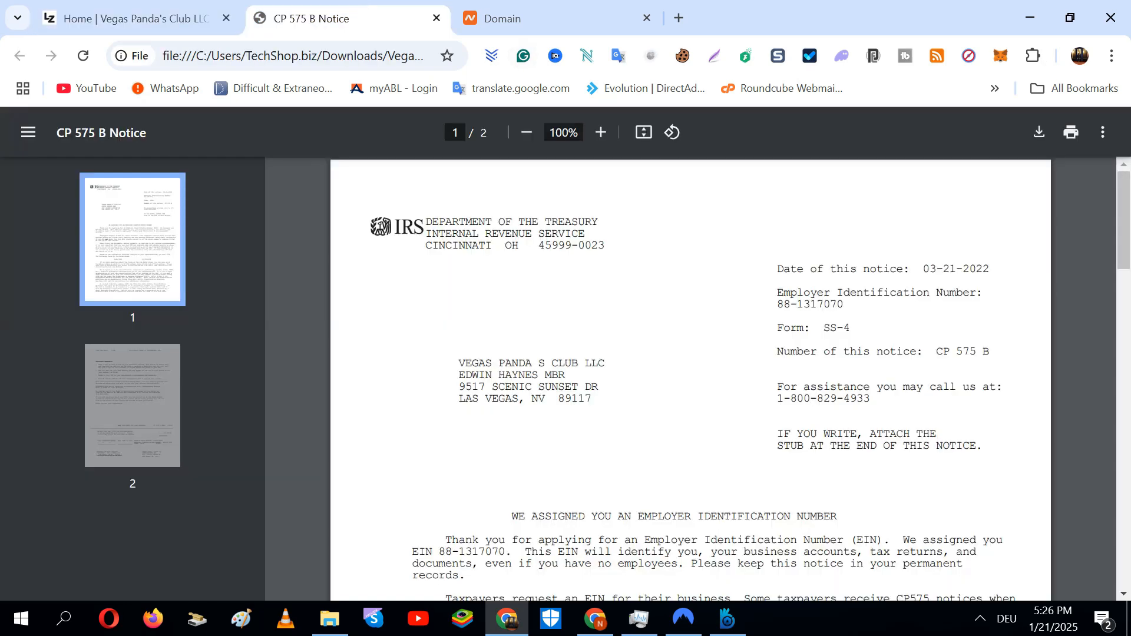
Copy the street and city address lines from the CP 575 B Notice, then return to the form
drag(459, 376, 586, 400)
click(586, 401)
drag(460, 387, 585, 399)
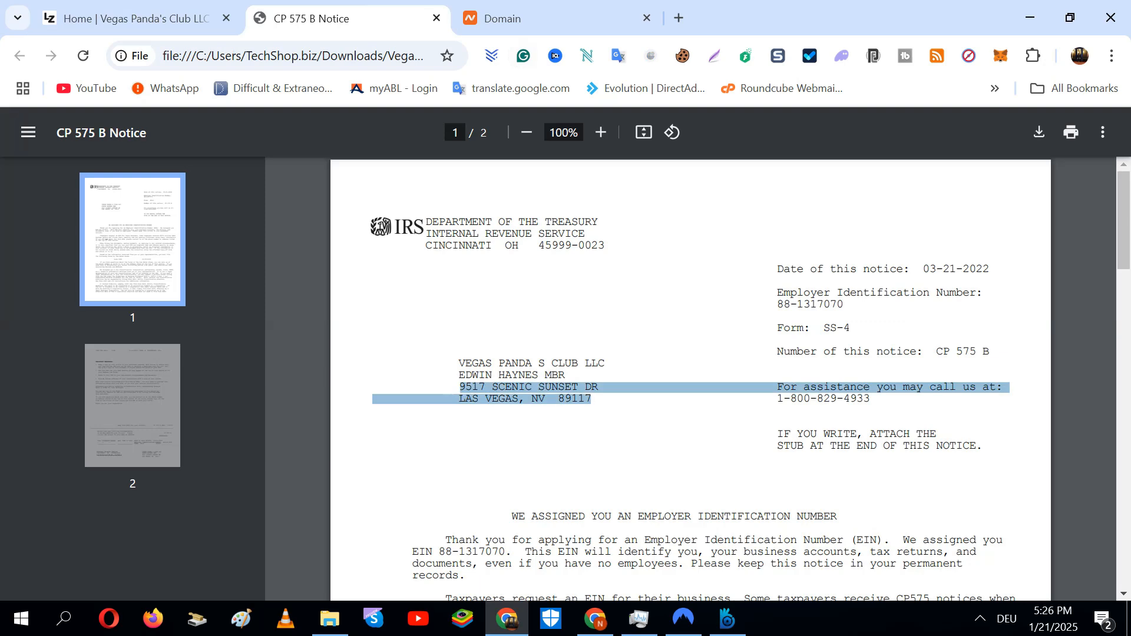
click(595, 618)
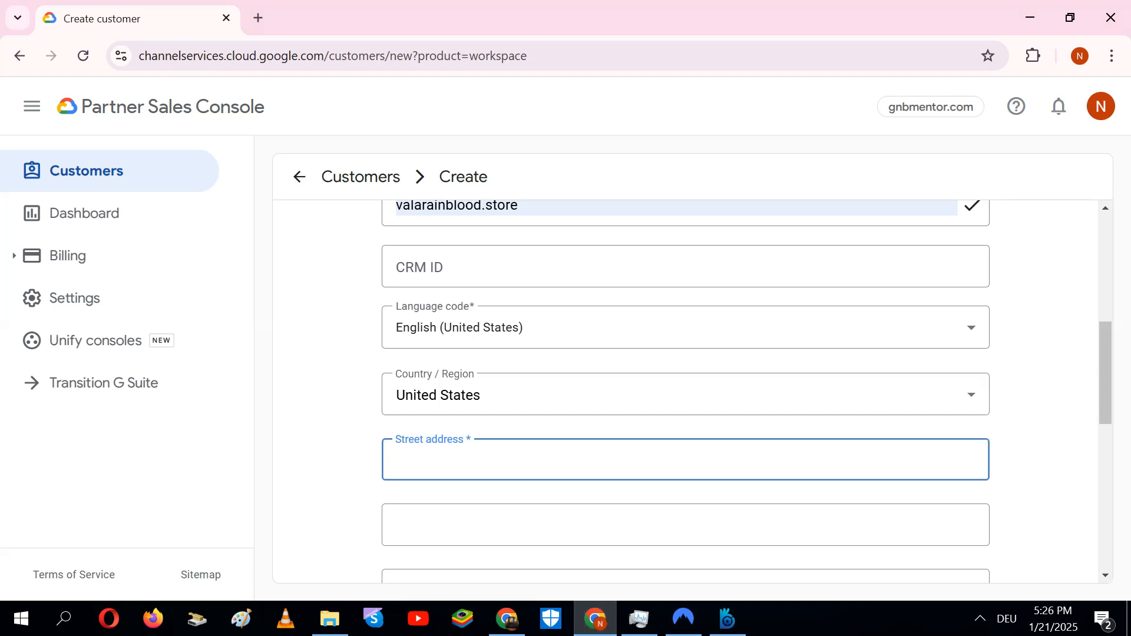
Paste the notice's address into Street address, trim the extra text, and accept the Las Vegas match
key(ctrl+v)
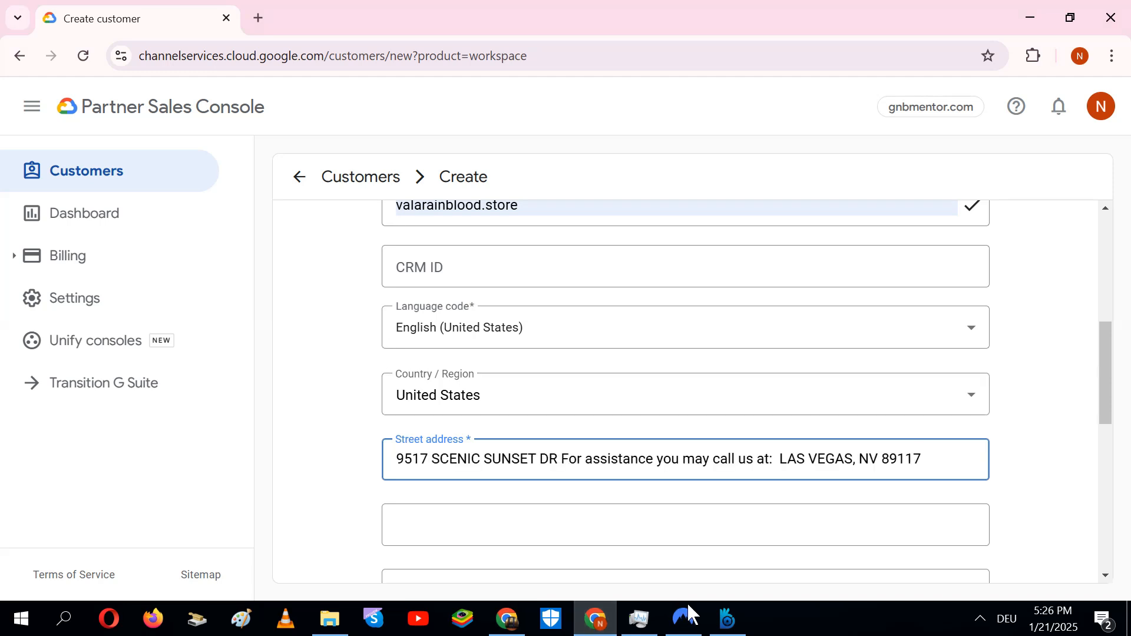
key(BackSpace)
key(BackSpace)
key(BackSpace)
key(BackSpace)
key(BackSpace)
key(BackSpace)
key(BackSpace)
key(BackSpace)
key(BackSpace)
key(BackSpace)
key(BackSpace)
key(BackSpace)
key(BackSpace)
key(BackSpace)
key(BackSpace)
key(BackSpace)
key(BackSpace)
key(BackSpace)
key(BackSpace)
key(BackSpace)
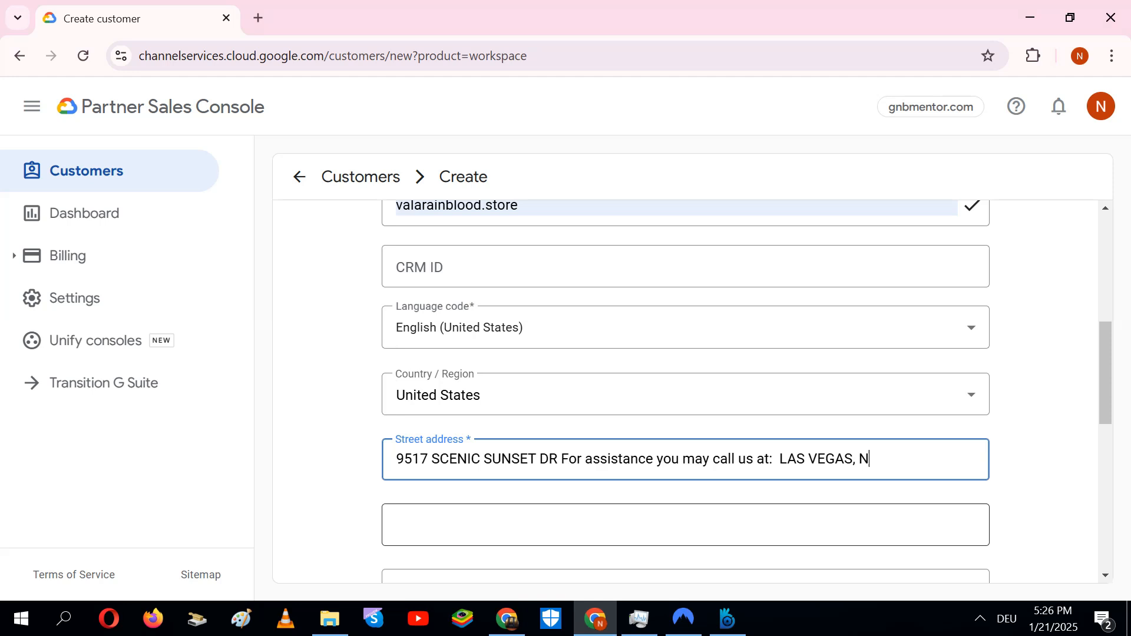
key(BackSpace)
key(BackSpace)
key(BackSpace)
key(BackSpace)
key(BackSpace)
key(BackSpace)
key(BackSpace)
key(BackSpace)
key(BackSpace)
key(BackSpace)
key(BackSpace)
key(BackSpace)
key(BackSpace)
key(BackSpace)
key(BackSpace)
key(BackSpace)
key(BackSpace)
key(BackSpace)
key(BackSpace)
key(BackSpace)
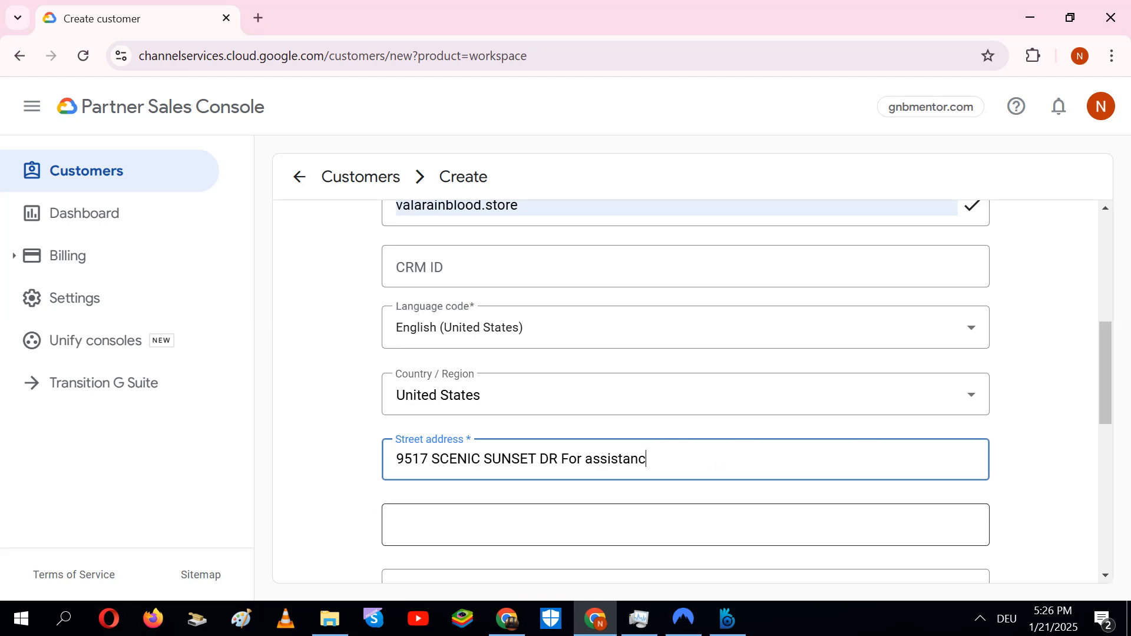
key(BackSpace)
key(BackSpace)
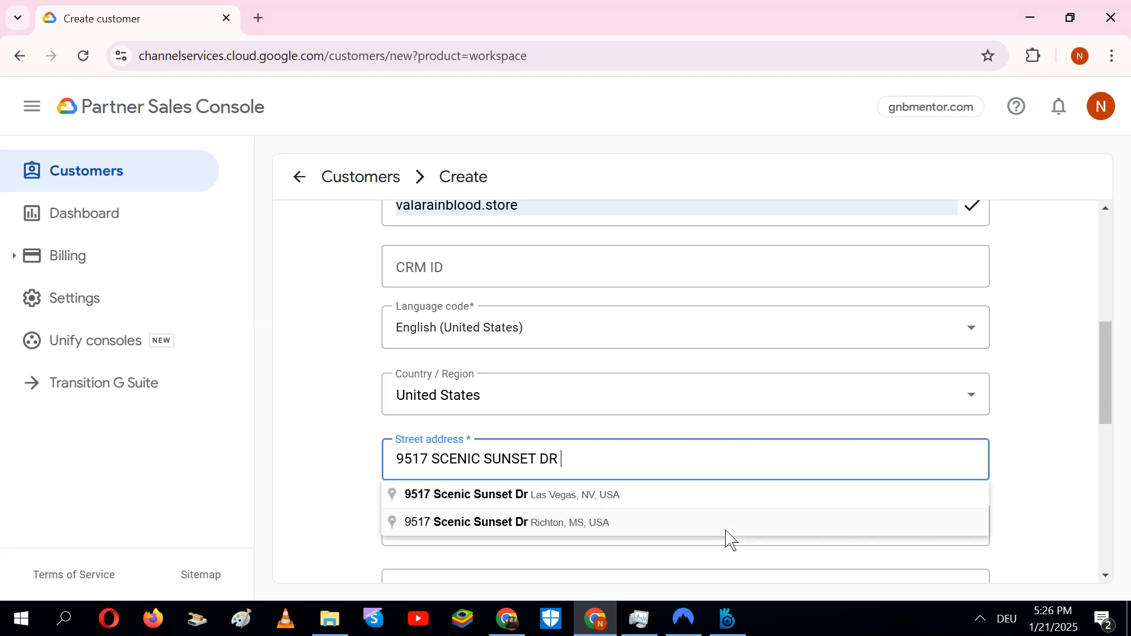
click(651, 506)
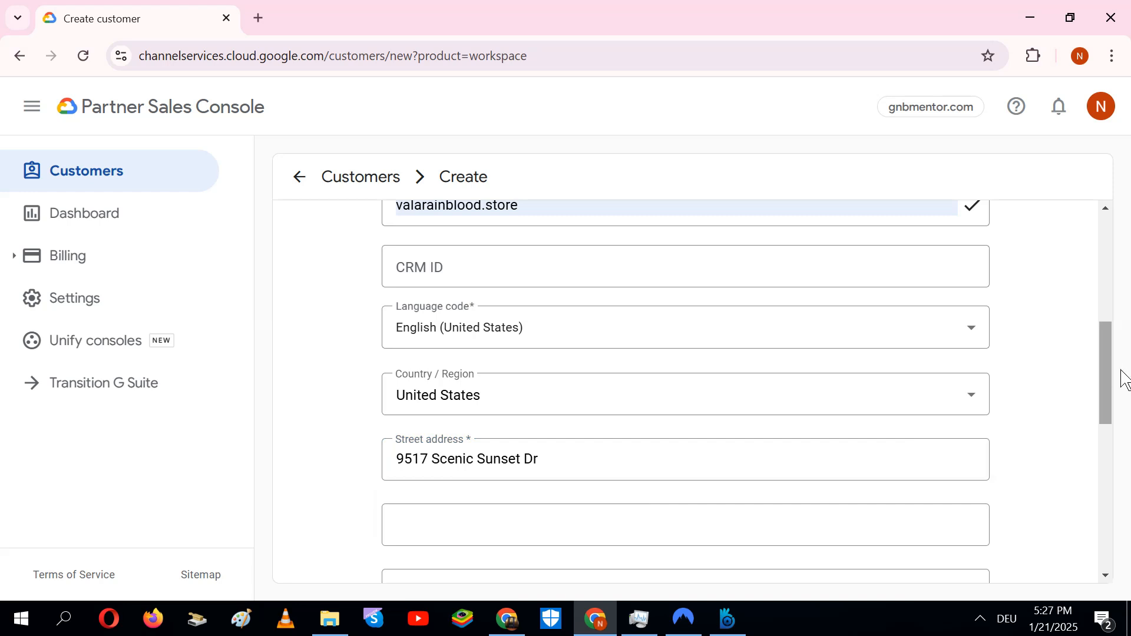
drag(1120, 366, 1088, 321)
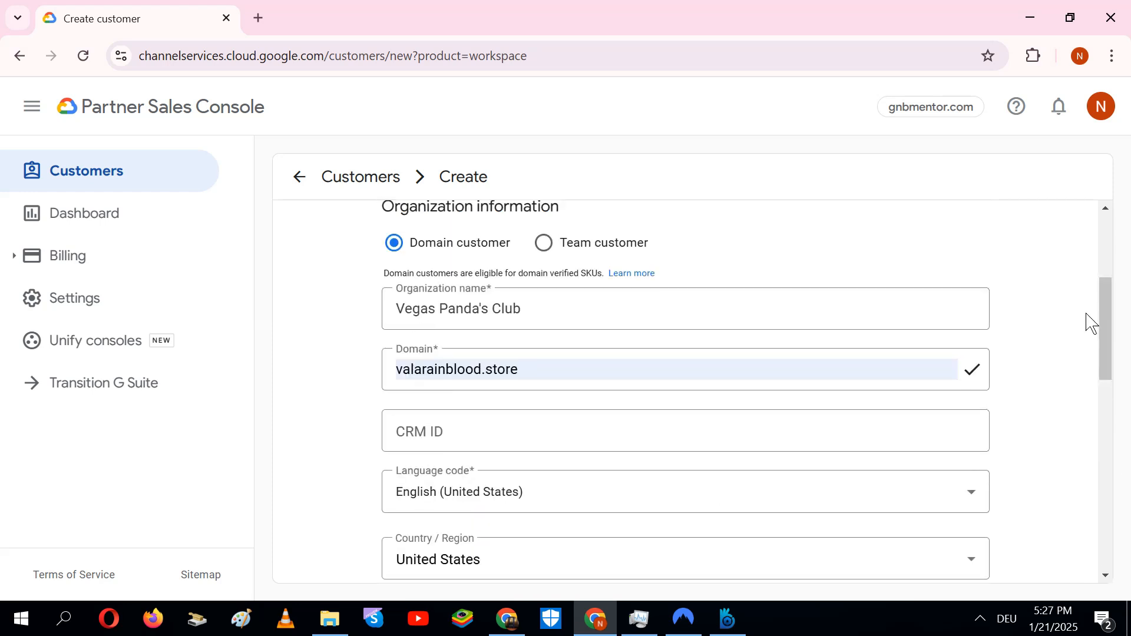
Review the organization name and street address, then move to the contact's first-name field
click(548, 309)
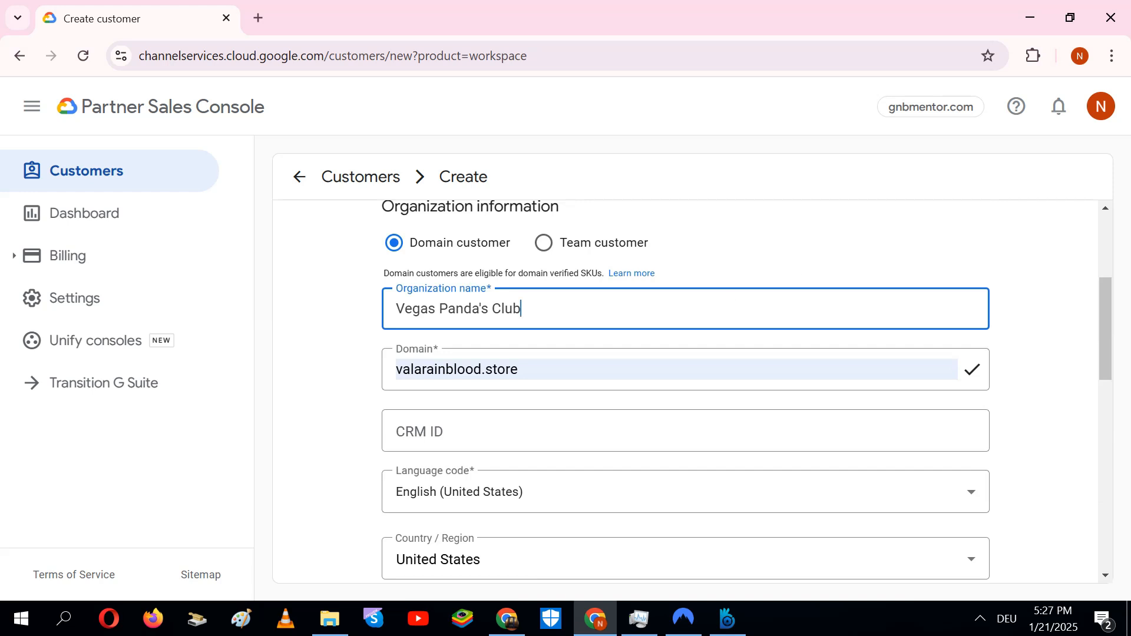
drag(1118, 323, 1119, 380)
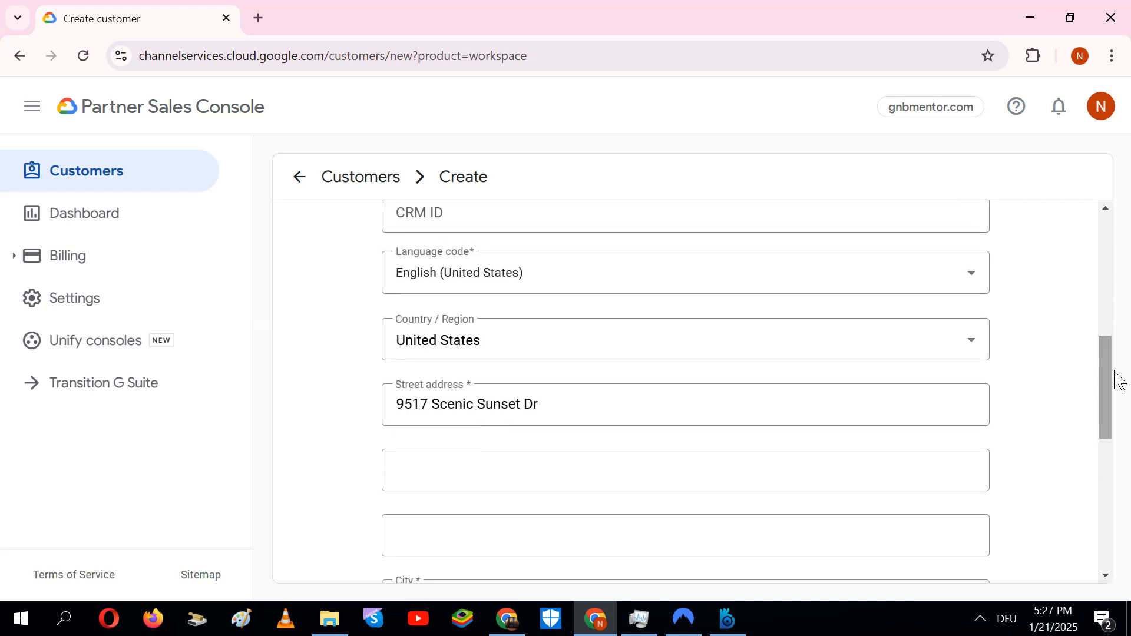
click(533, 405)
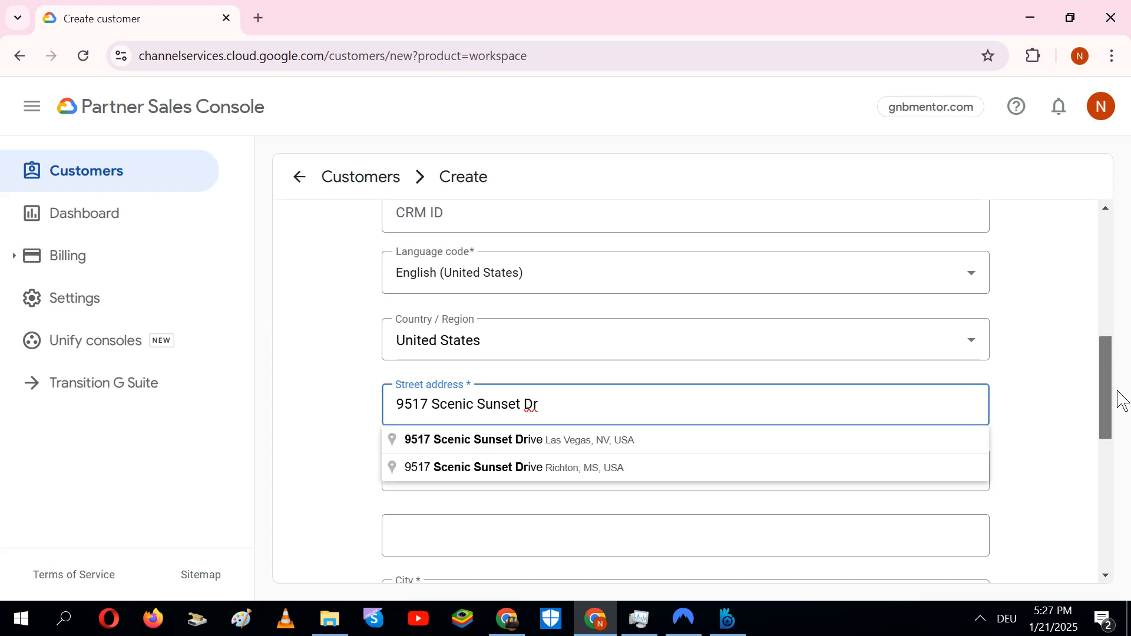
scroll(1123, 400, down, 5)
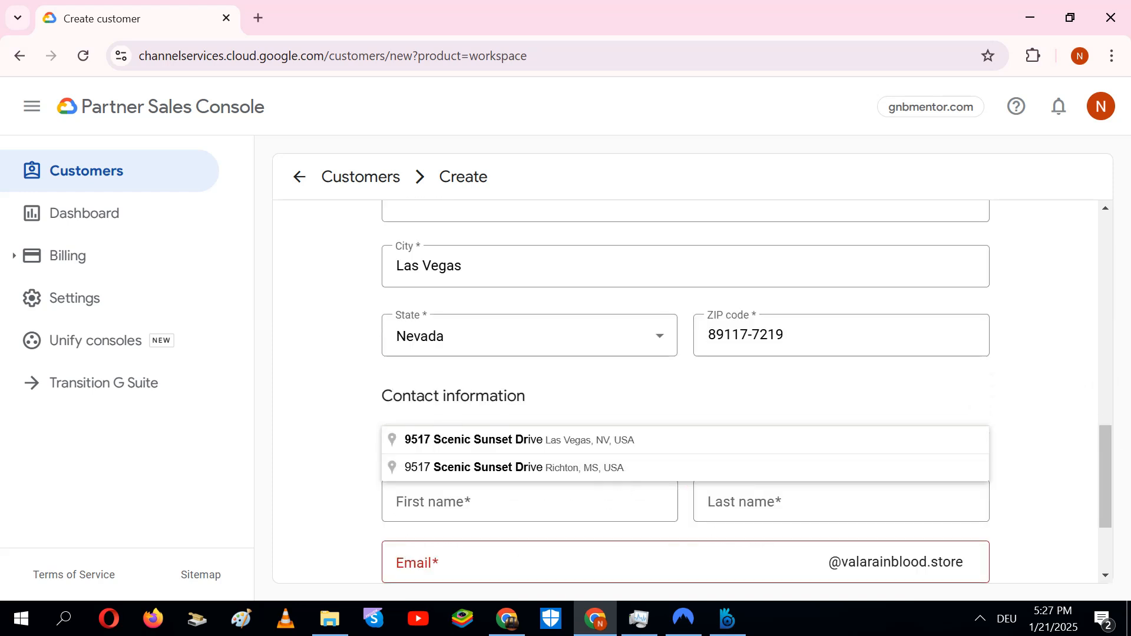
click(448, 502)
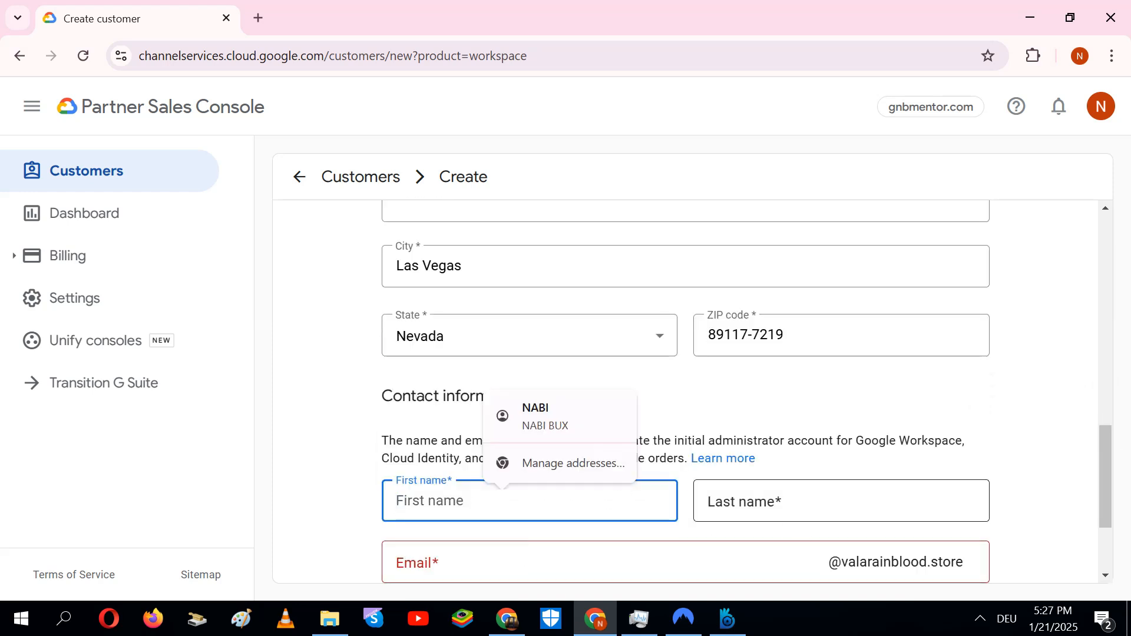
click(842, 501)
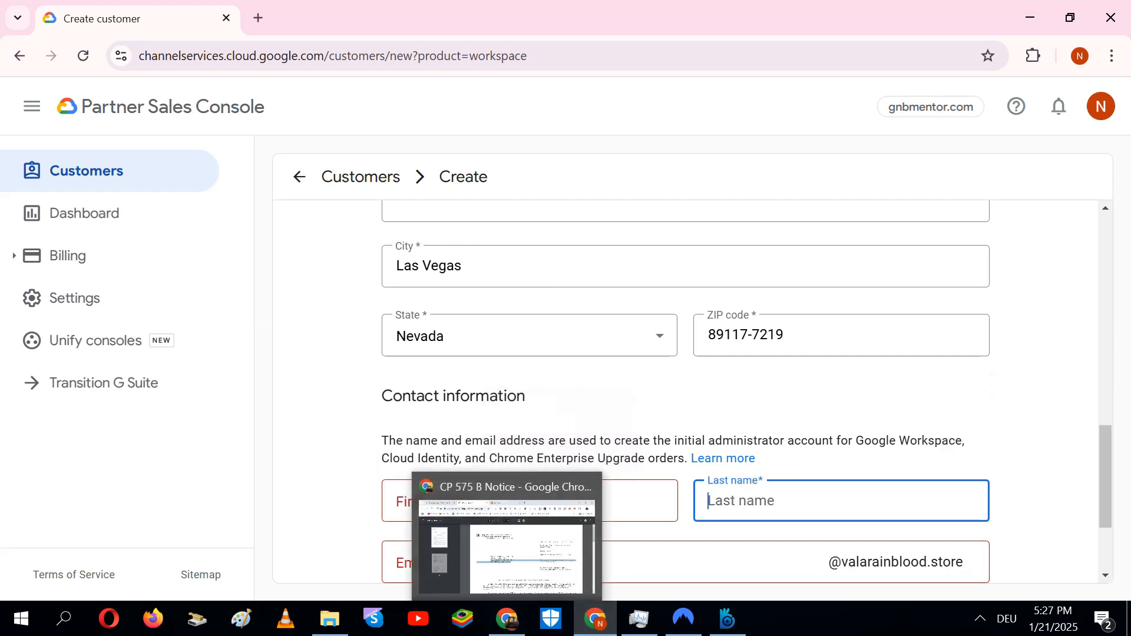
click(501, 501)
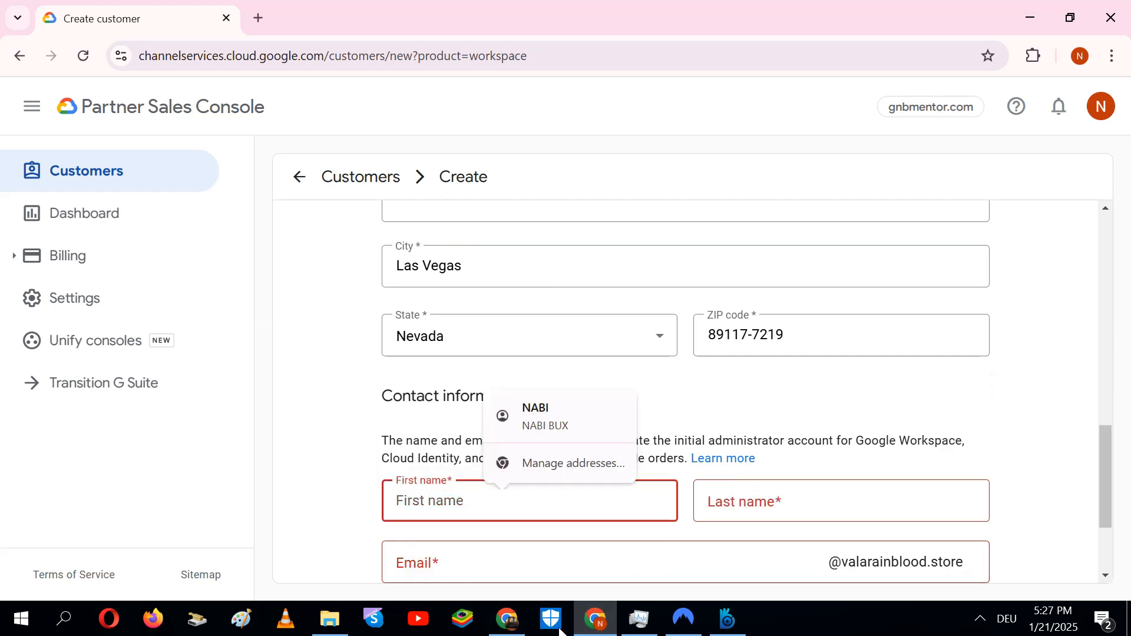
Look up the contact's surname in the CP 575 B Notice PDF, then hide the PDF
click(507, 618)
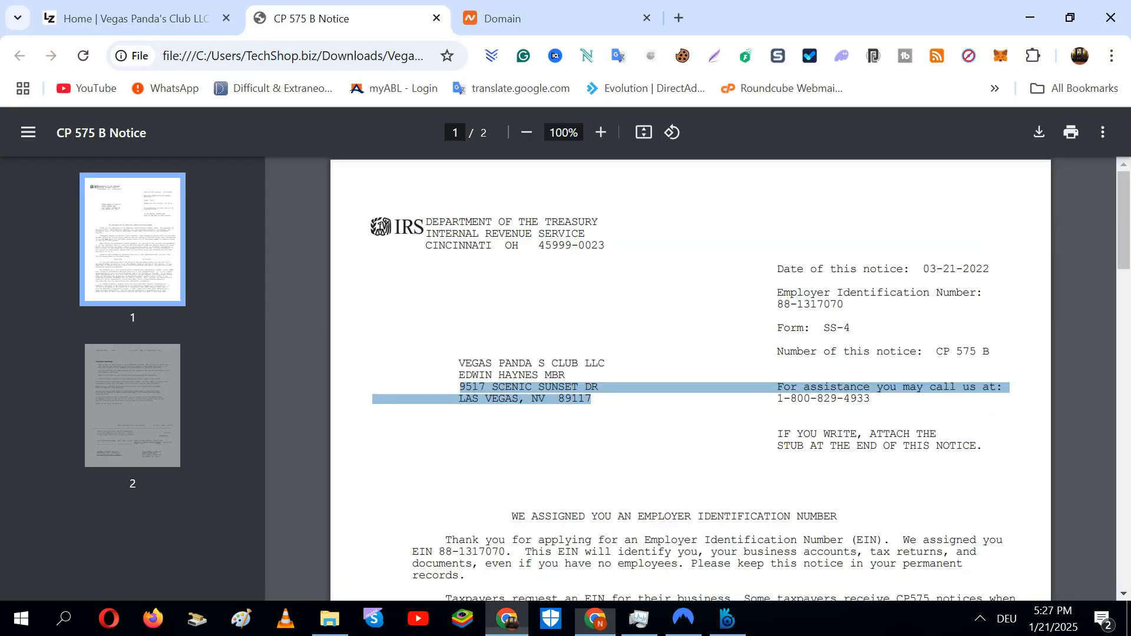
click(571, 422)
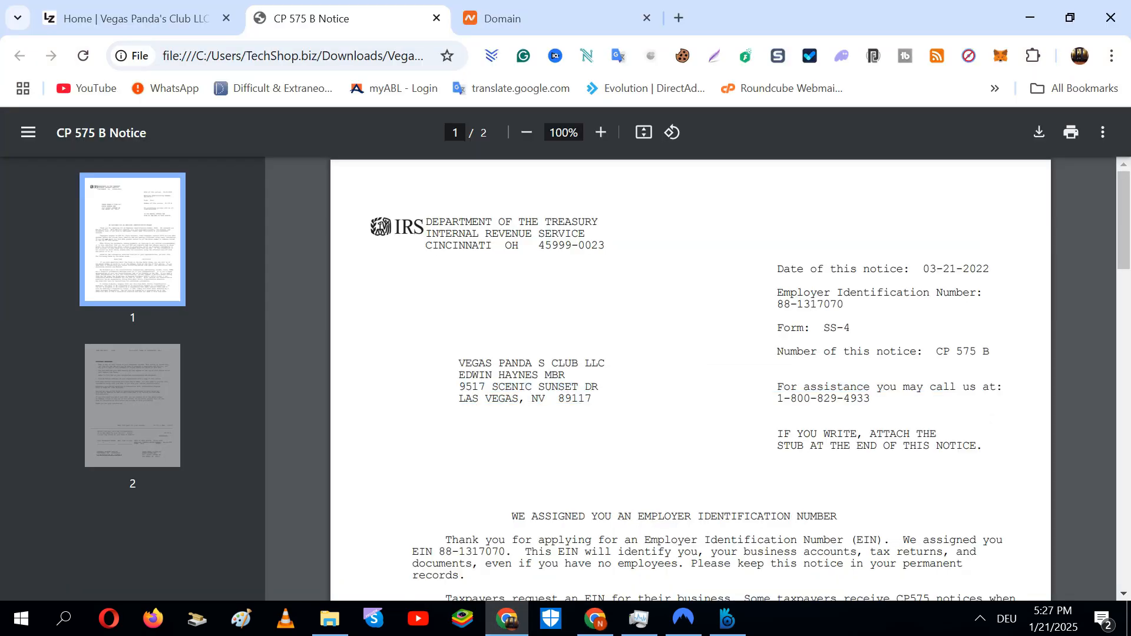
drag(566, 376, 499, 375)
click(530, 377)
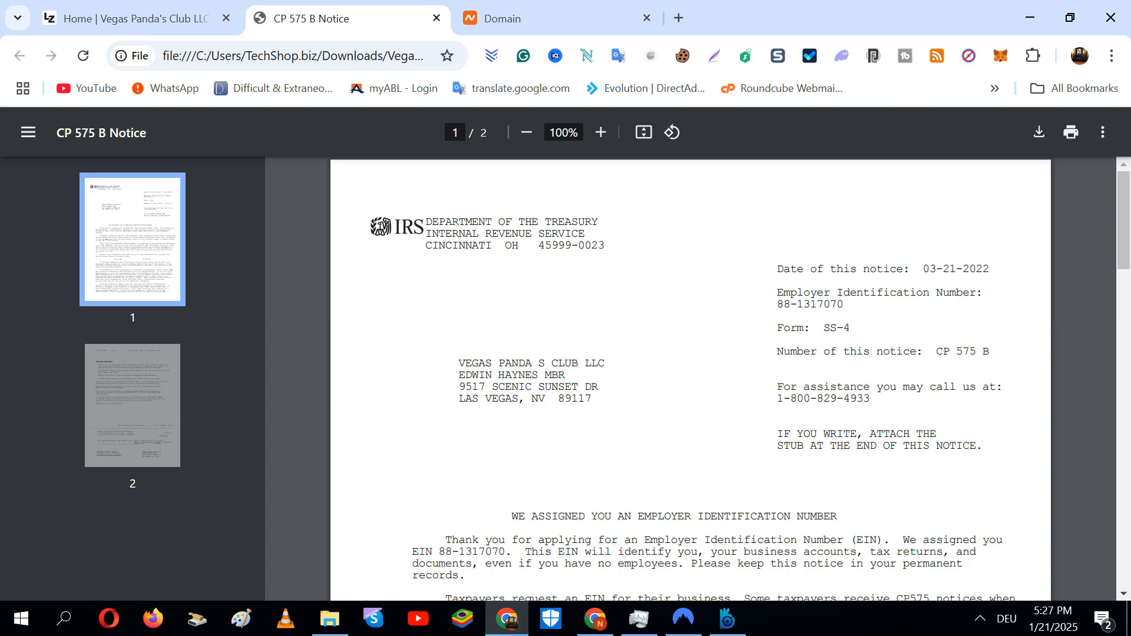
click(1017, 15)
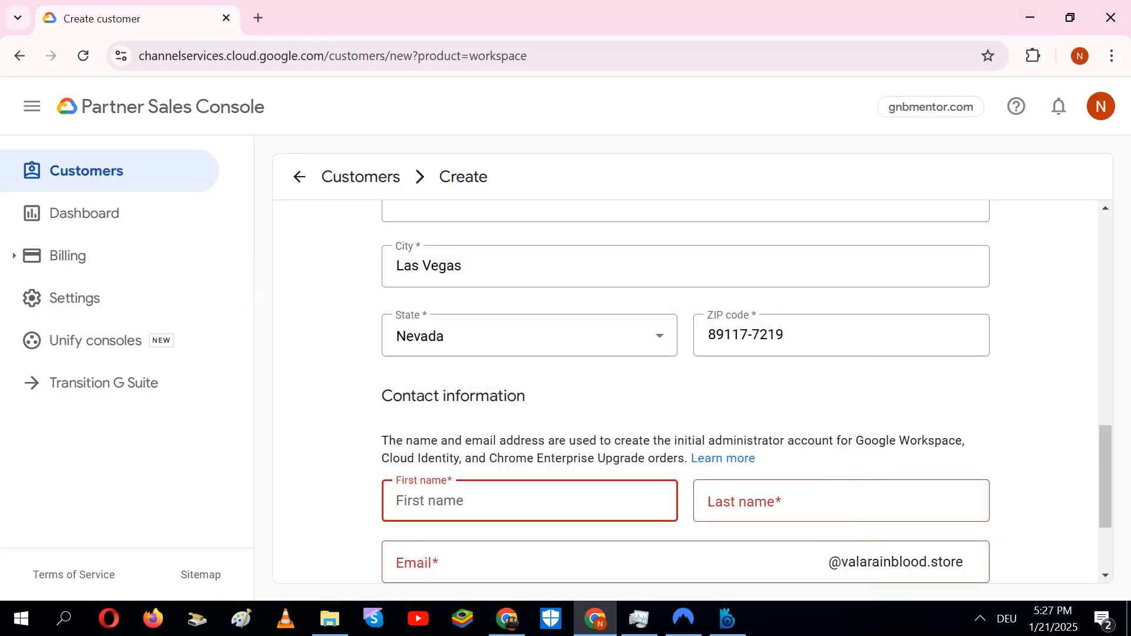
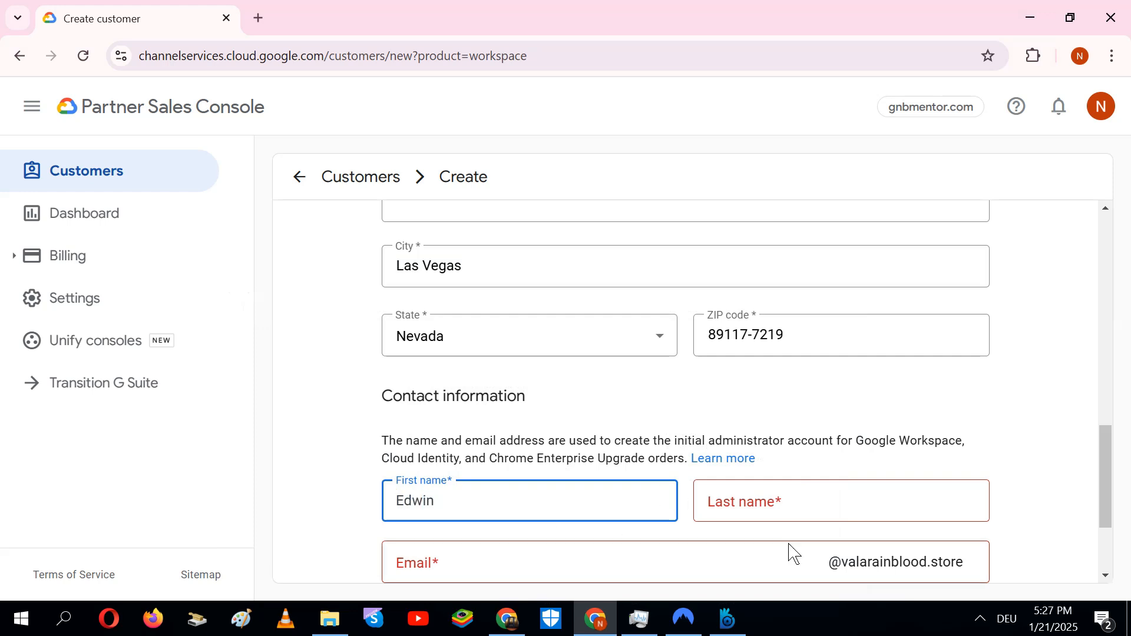
Enter the contact's first and last name and admin email, and accept the saved phone and alternate email
click(788, 514)
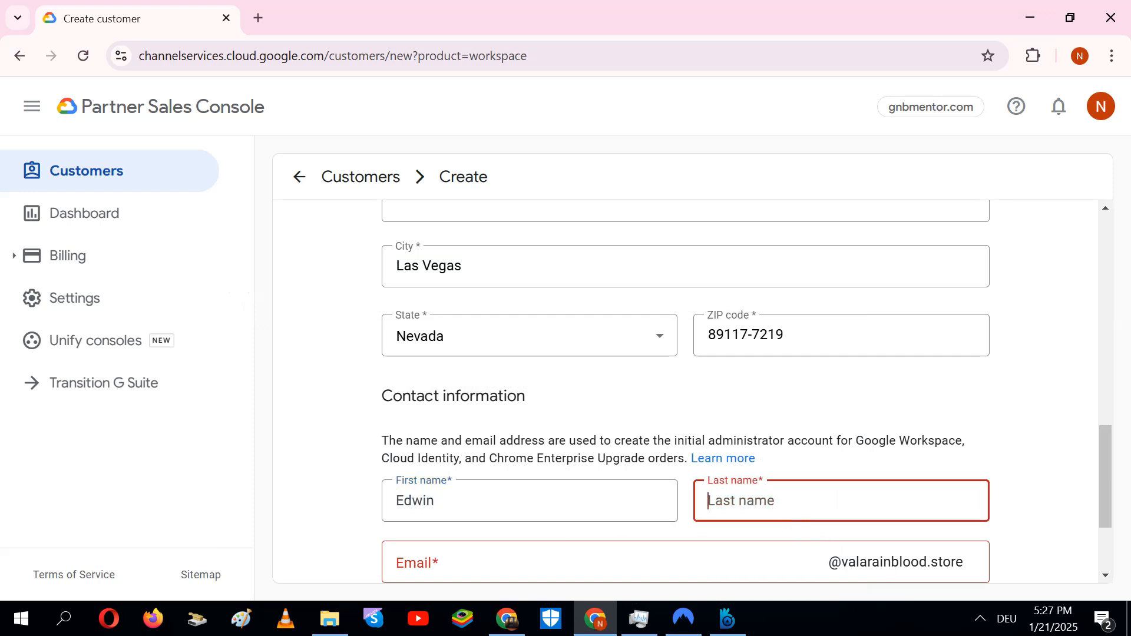
text(H)
drag(1105, 473, 1122, 479)
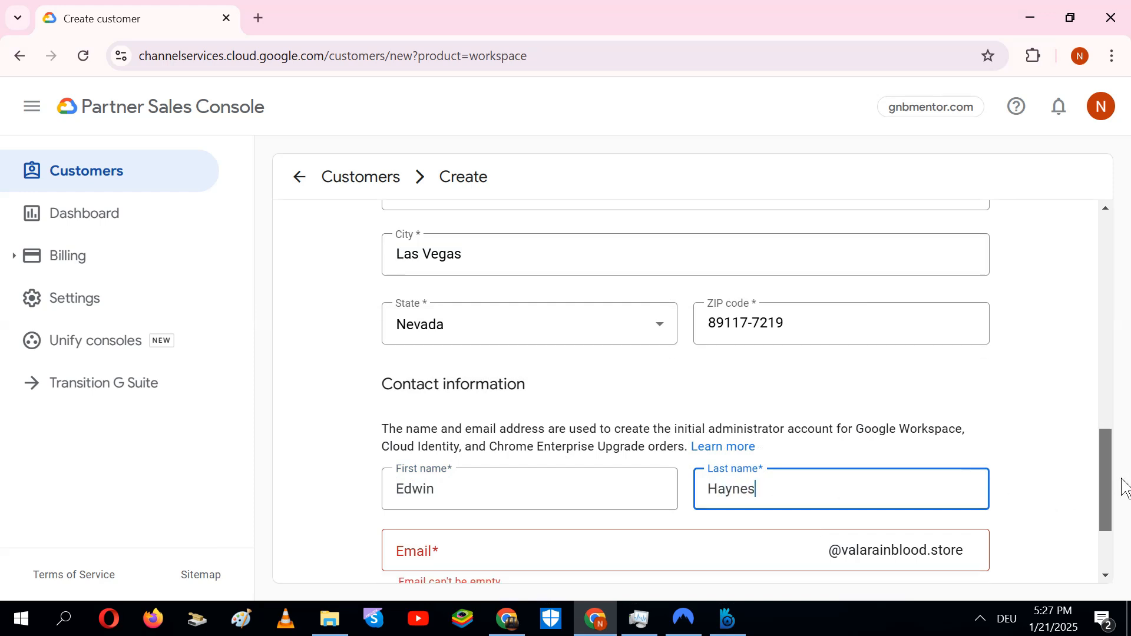
scroll(1123, 479, down, 1)
click(413, 488)
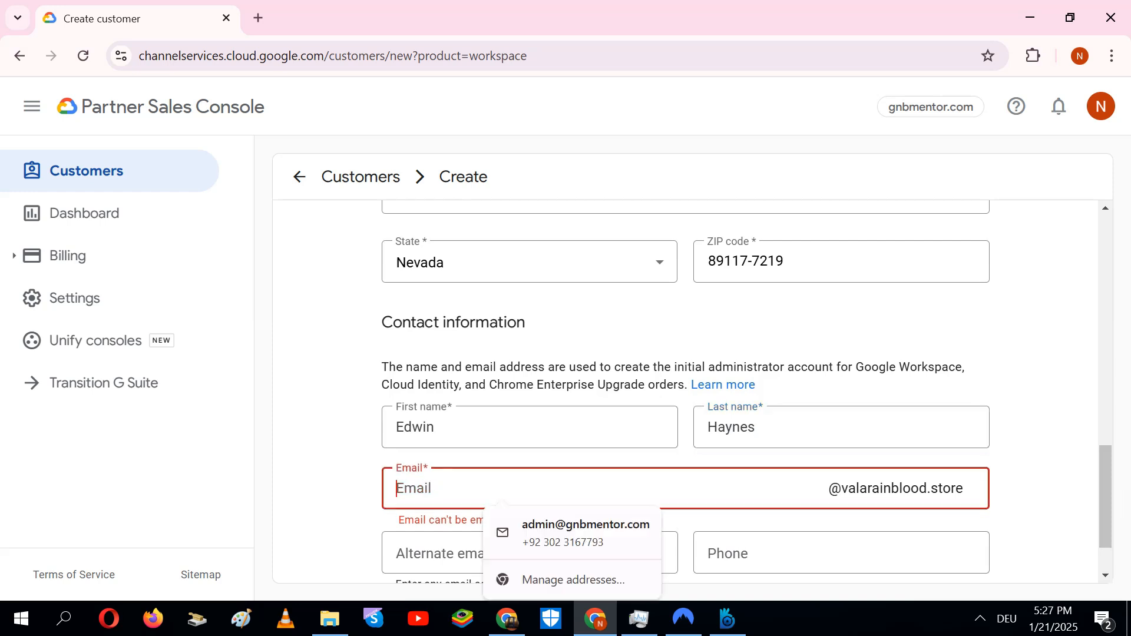
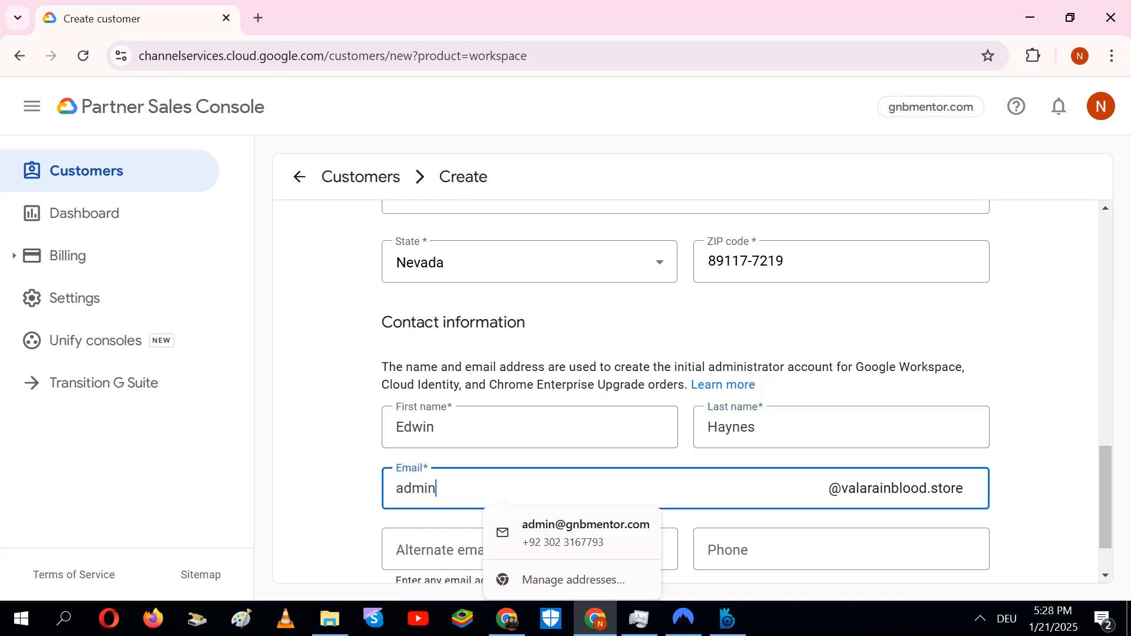
click(713, 554)
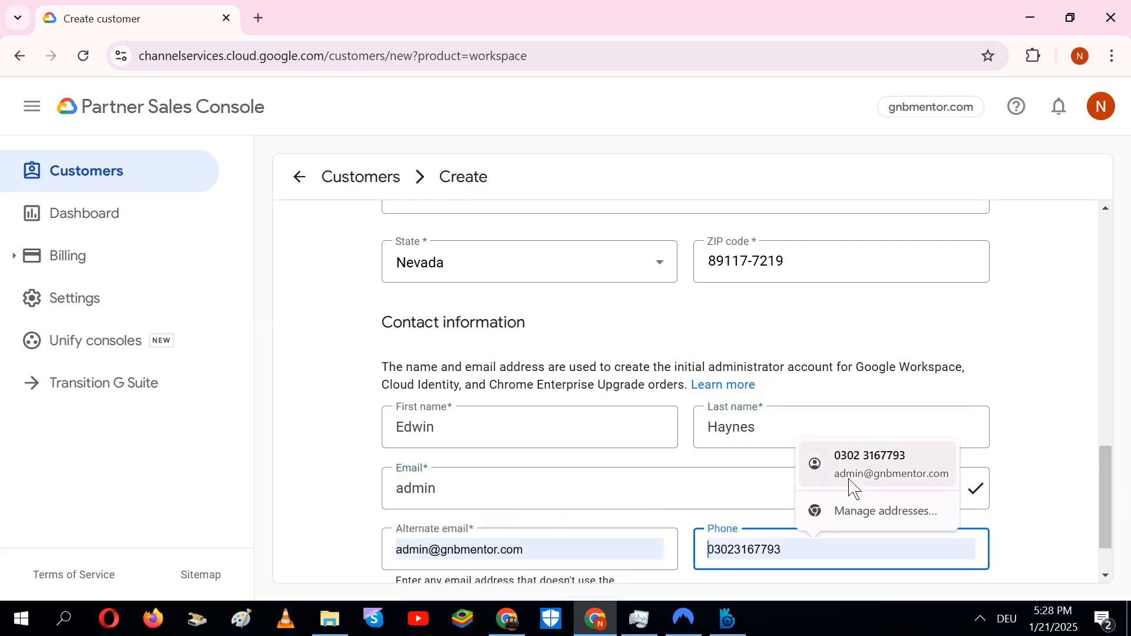
click(853, 488)
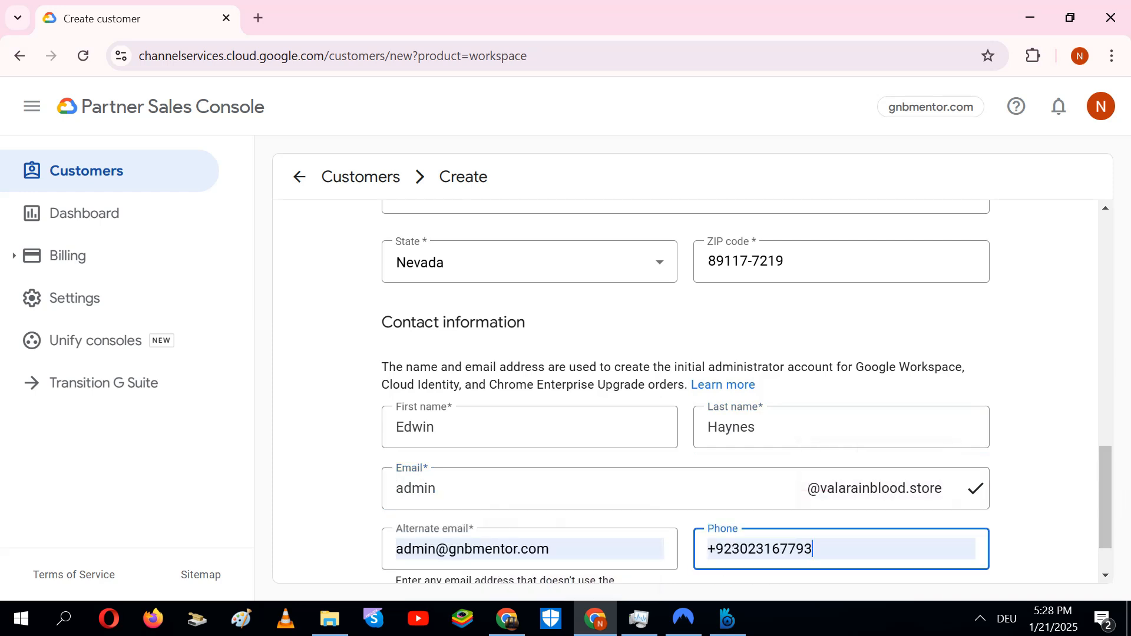
scroll(1116, 522, down, 2)
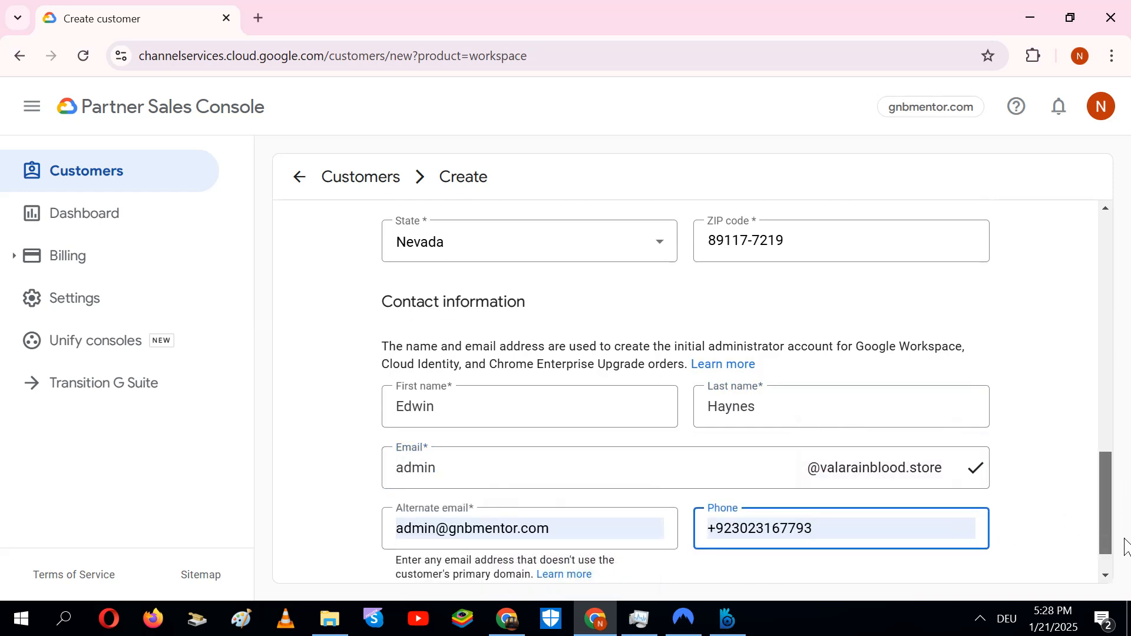
Submit the form to create the customer while checking its saving progress across tabs
click(967, 564)
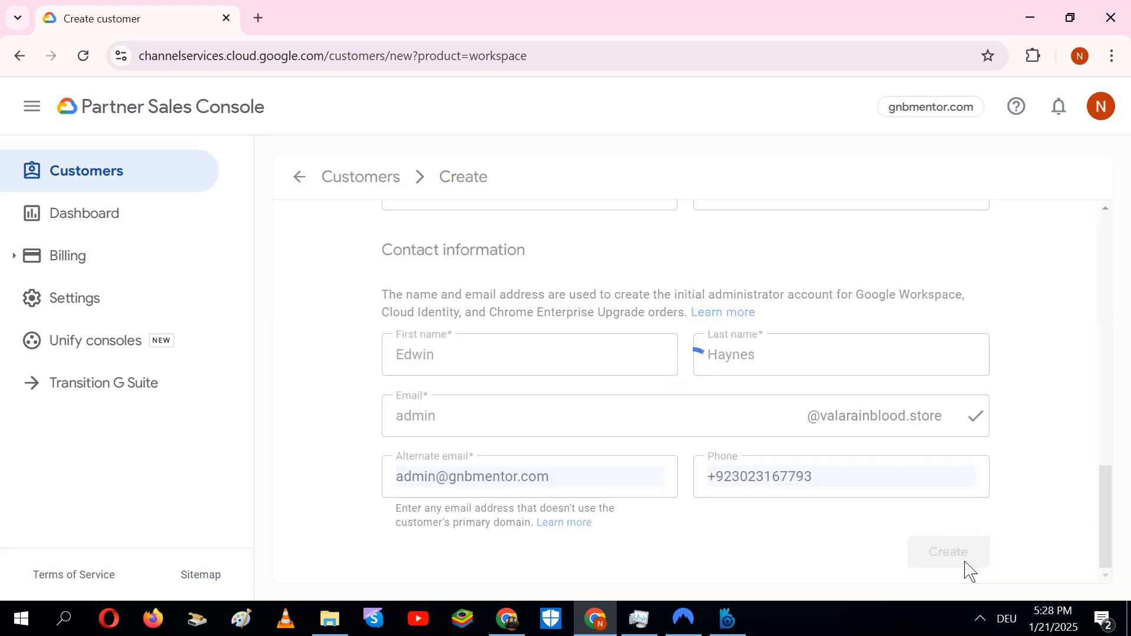
click(258, 18)
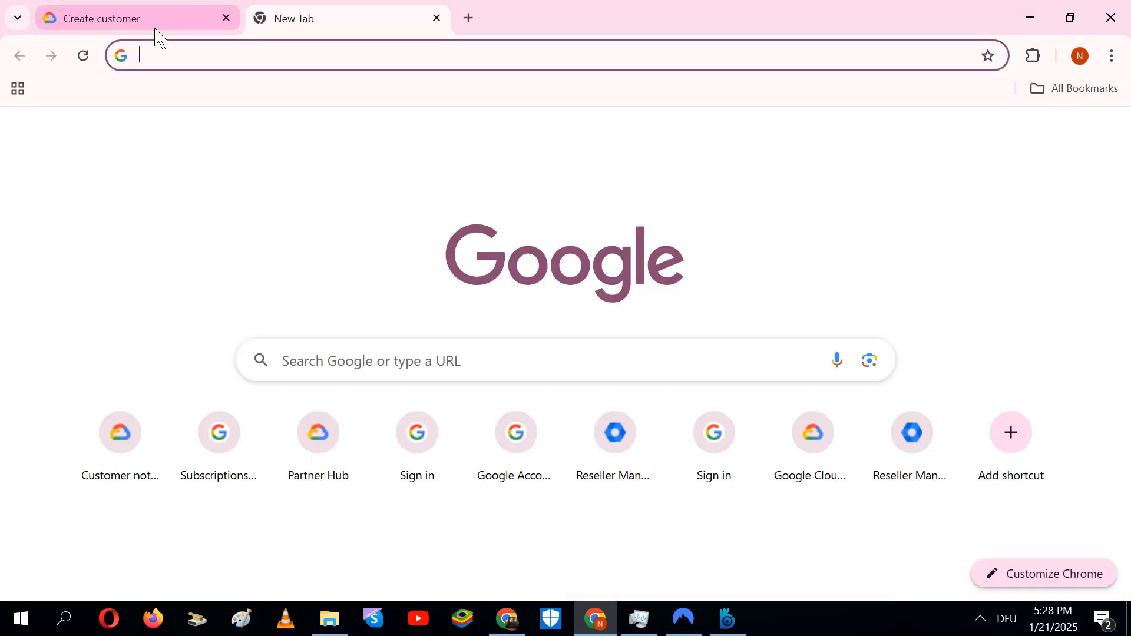
click(155, 27)
click(361, 15)
click(131, 16)
click(329, 16)
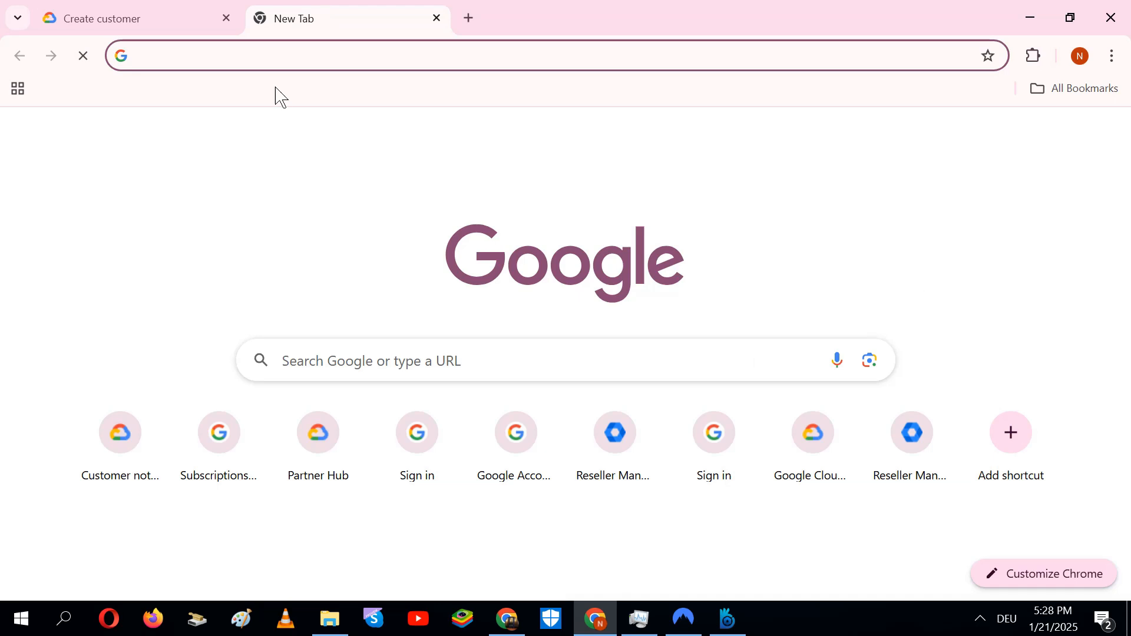
click(106, 18)
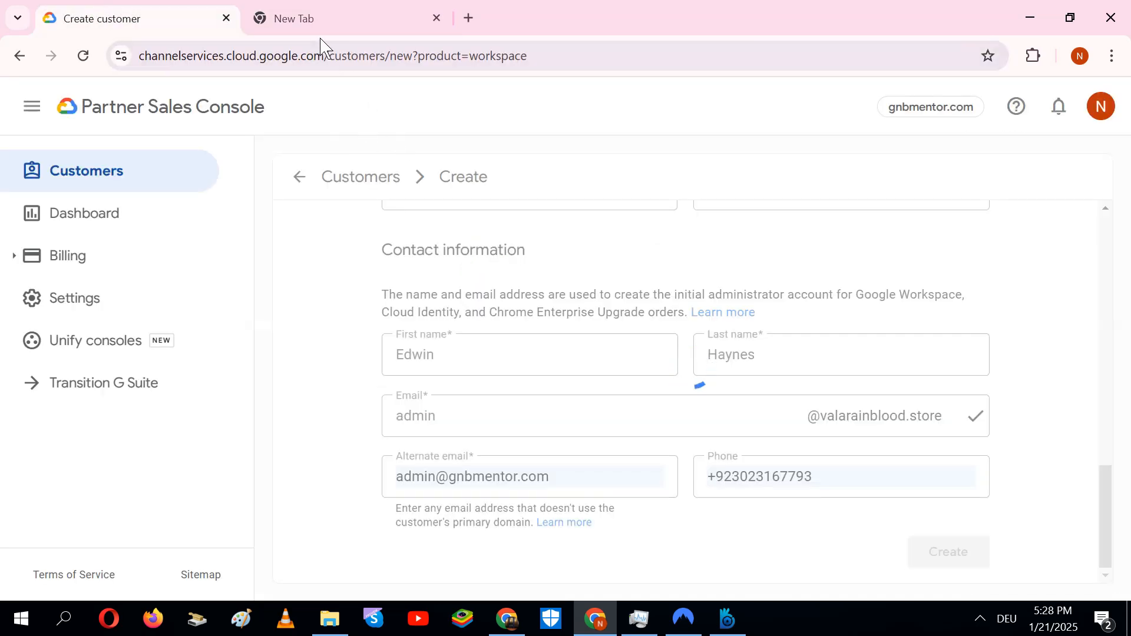
click(323, 19)
click(165, 17)
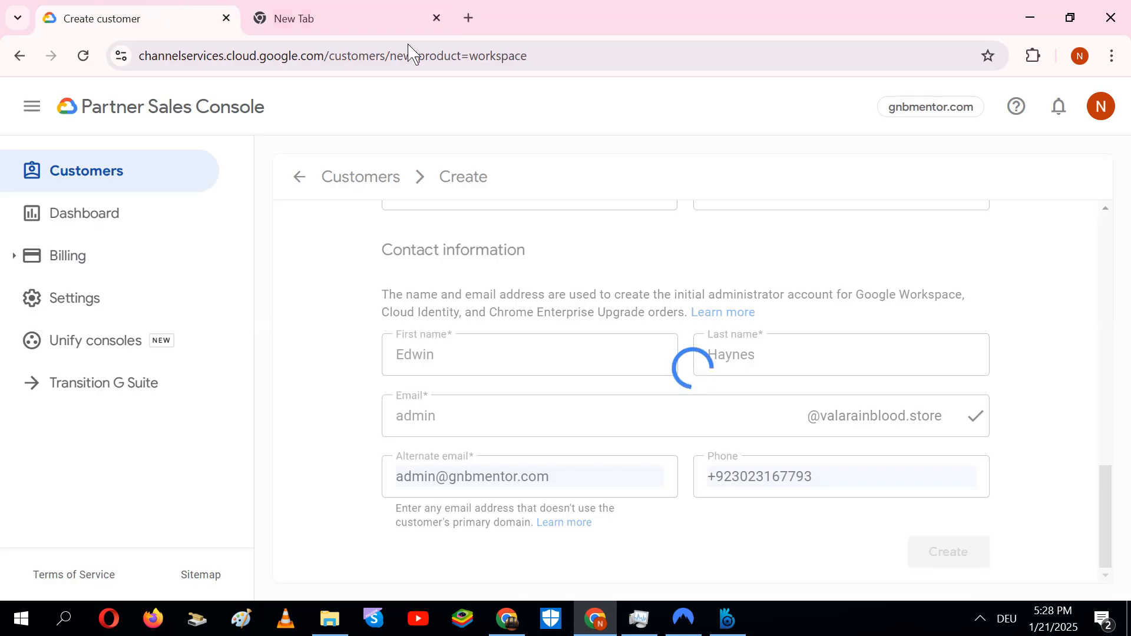
click(381, 24)
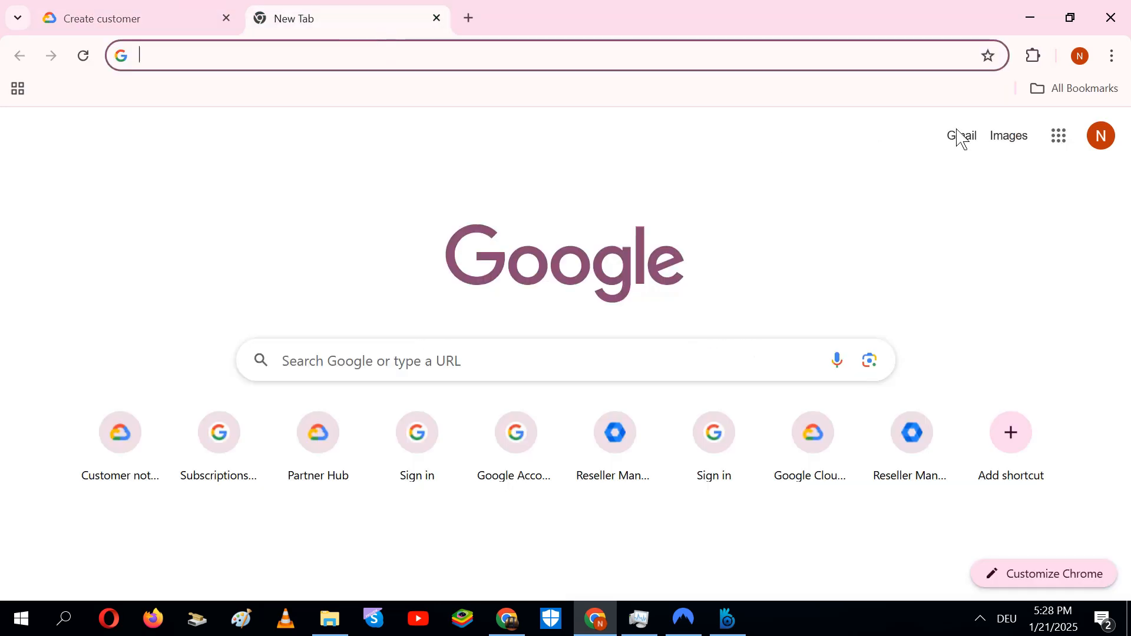
Open Gmail in the new tab, then return and start purchasing a service for the customer
click(975, 144)
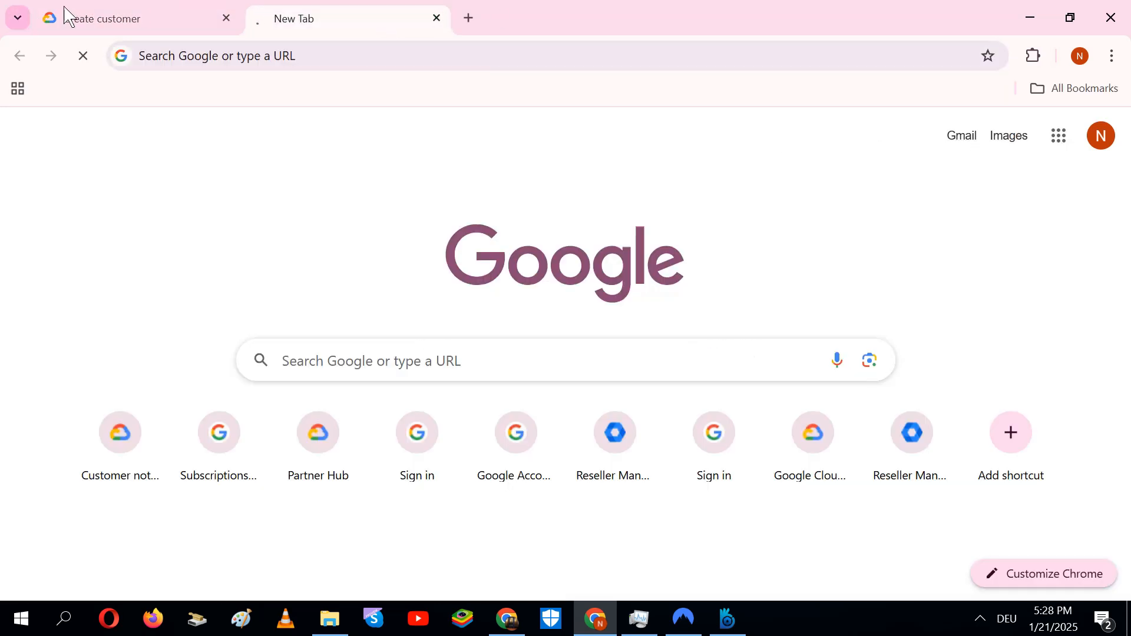
click(70, 17)
click(300, 13)
click(94, 16)
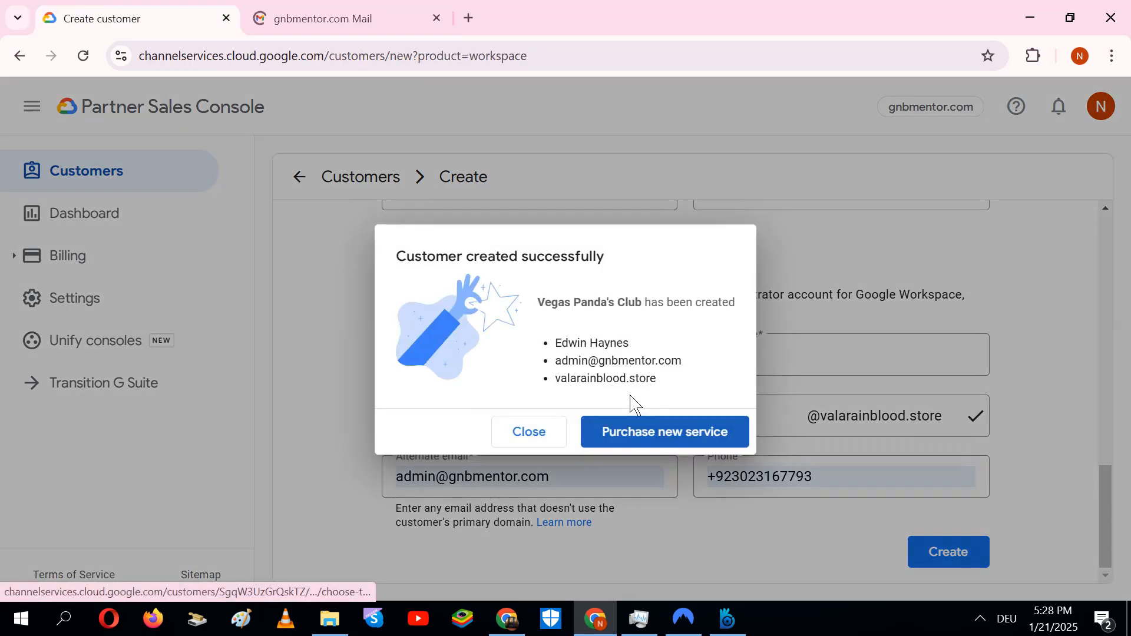
click(635, 436)
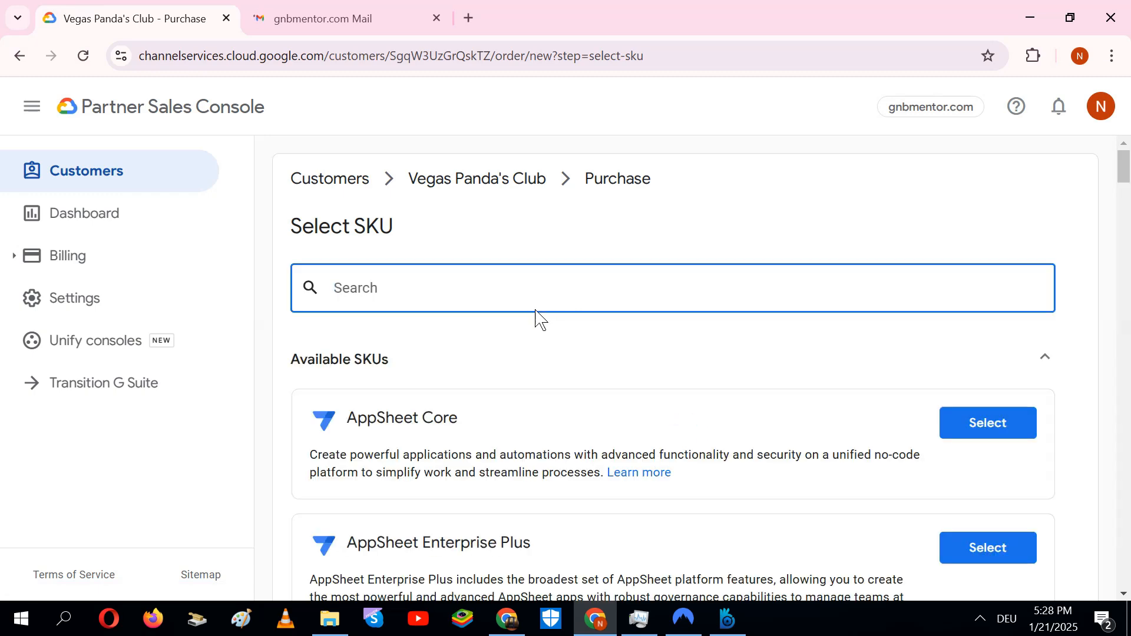
Pick Google Workspace Frontline Starter from the SKU list for the new order
text(workspace)
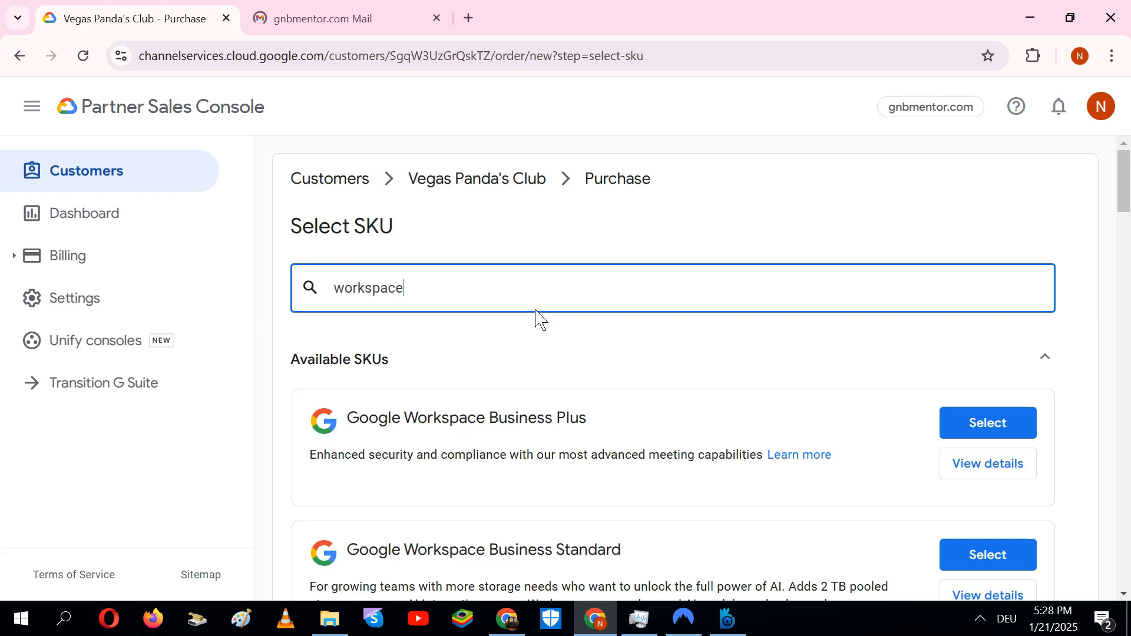
drag(1124, 183, 1124, 308)
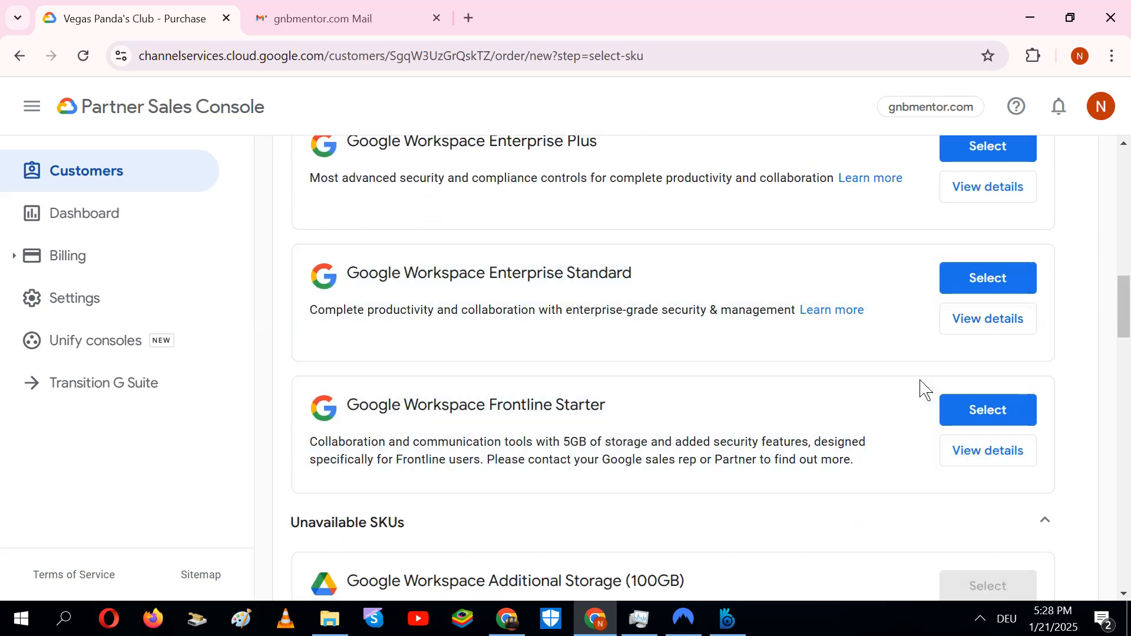
click(987, 417)
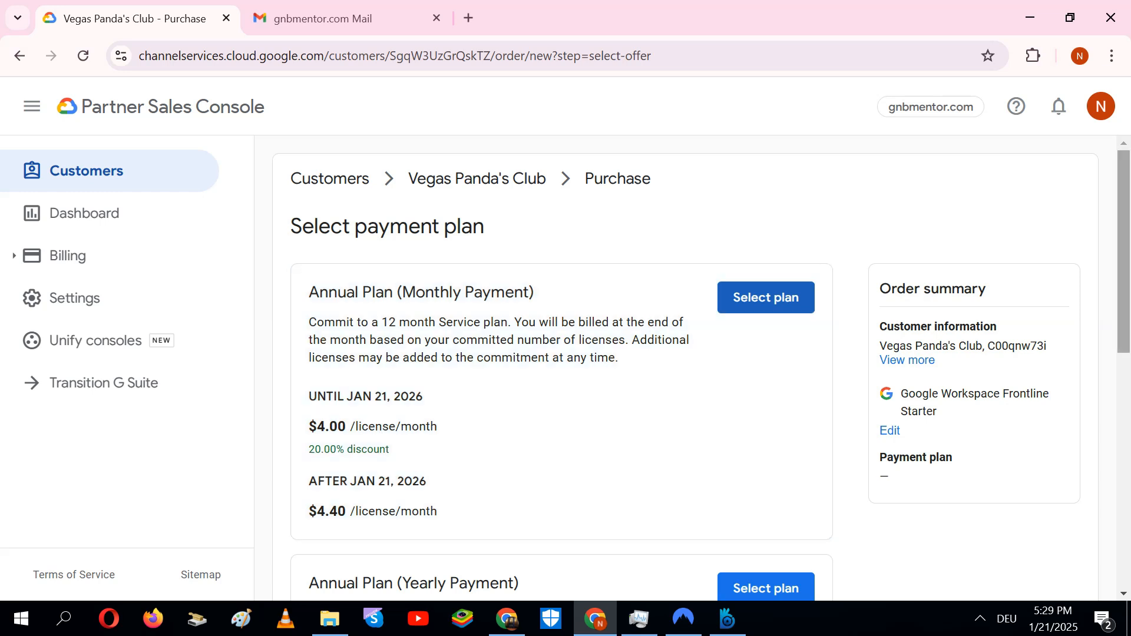
Order Frontline Starter on Annual Plan (Monthly Payment) with 1 license and a P.O. number
scroll(1124, 253, down, 2)
scroll(772, 198, down, 2)
scroll(772, 197, up, 3)
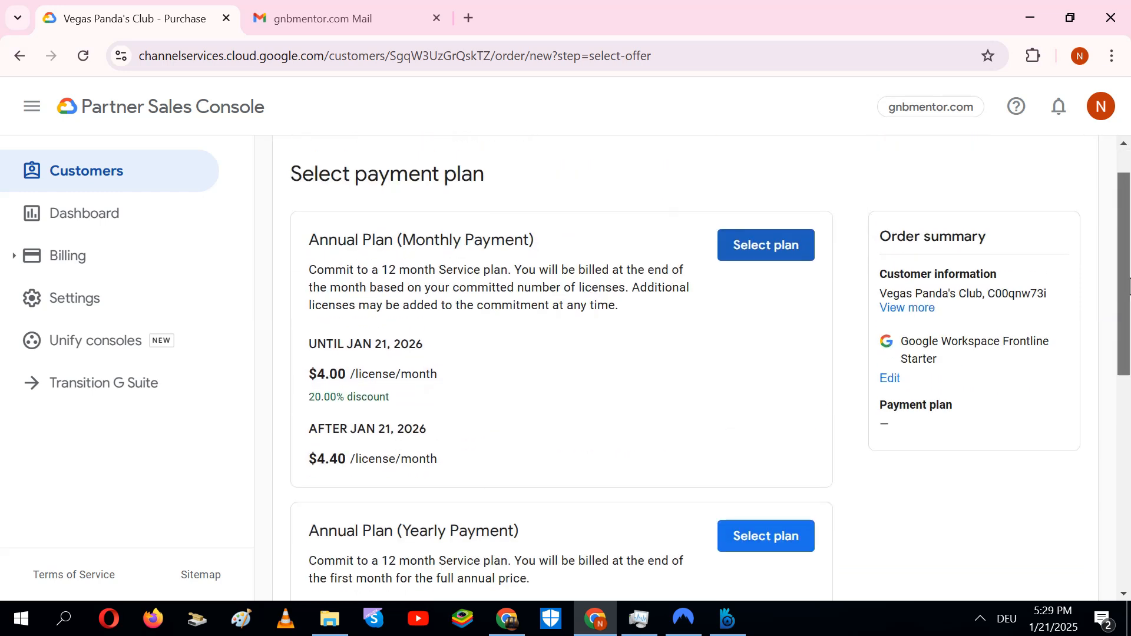
click(776, 251)
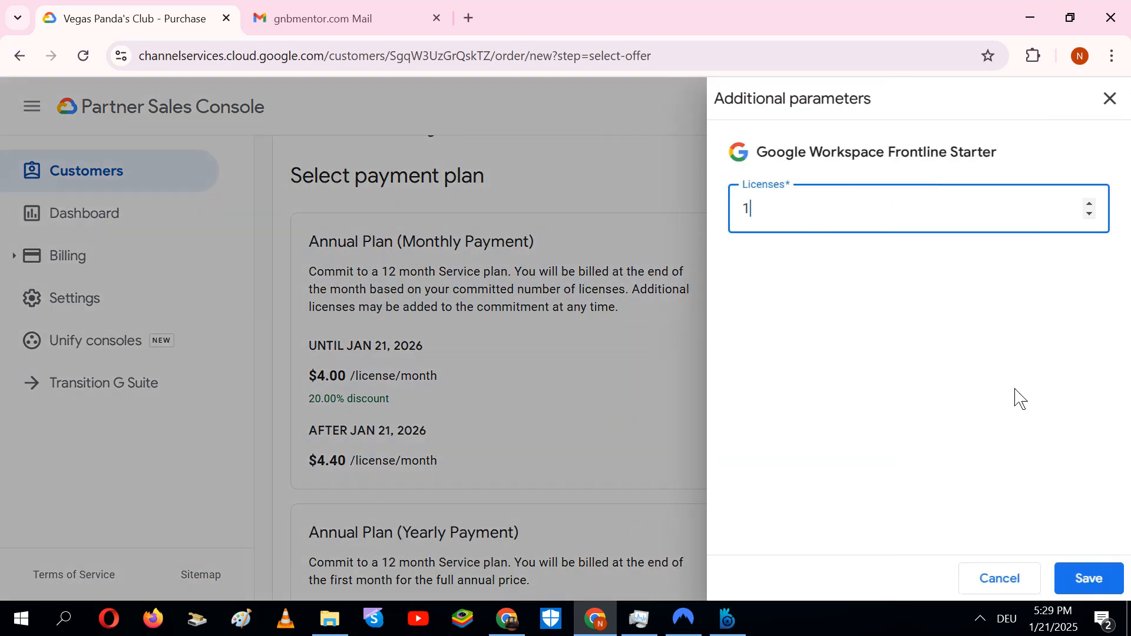
click(1093, 586)
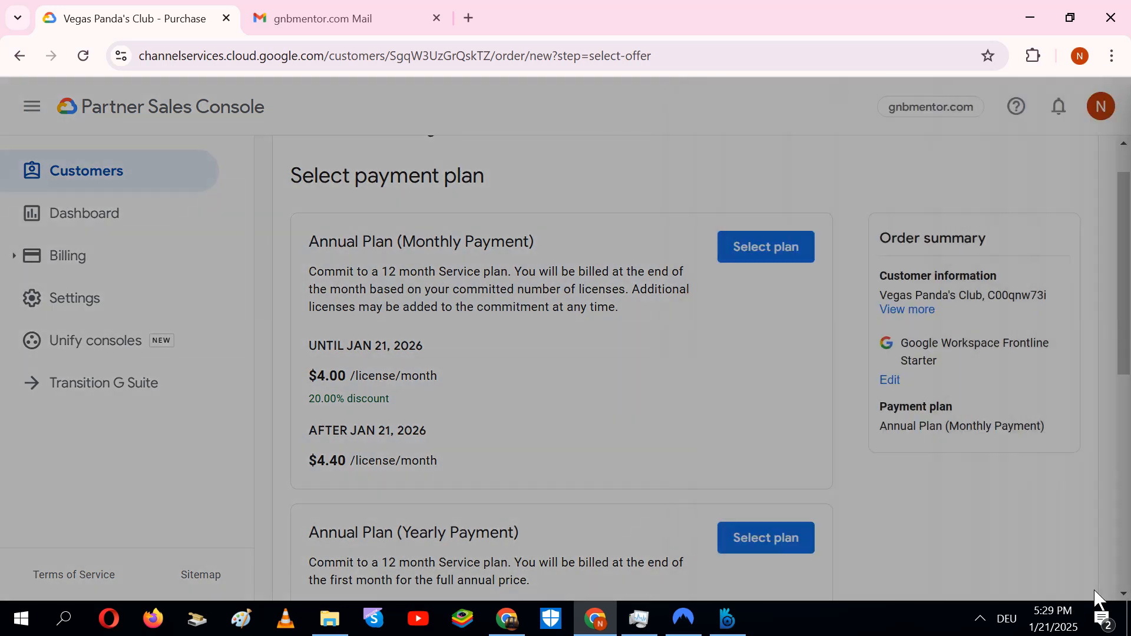
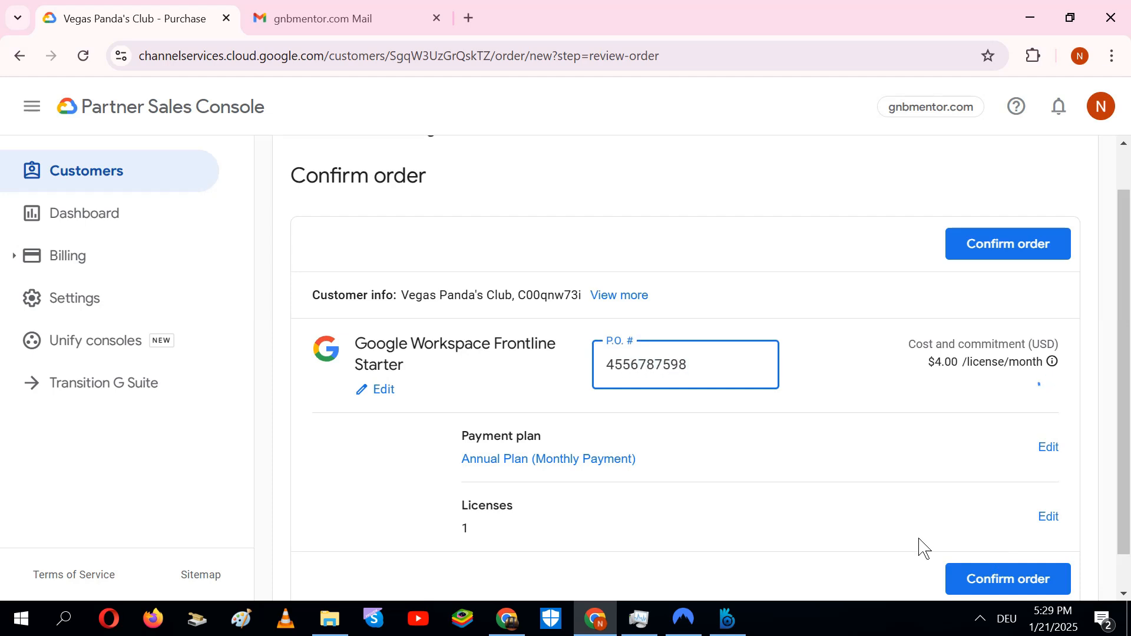
click(1016, 578)
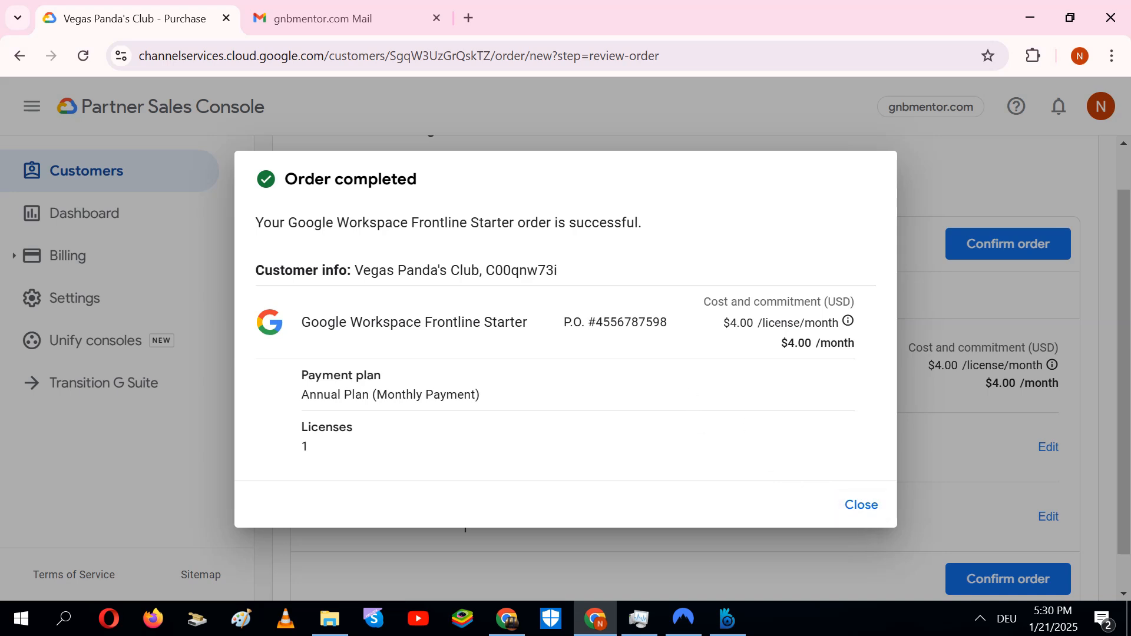
drag(370, 270, 495, 270)
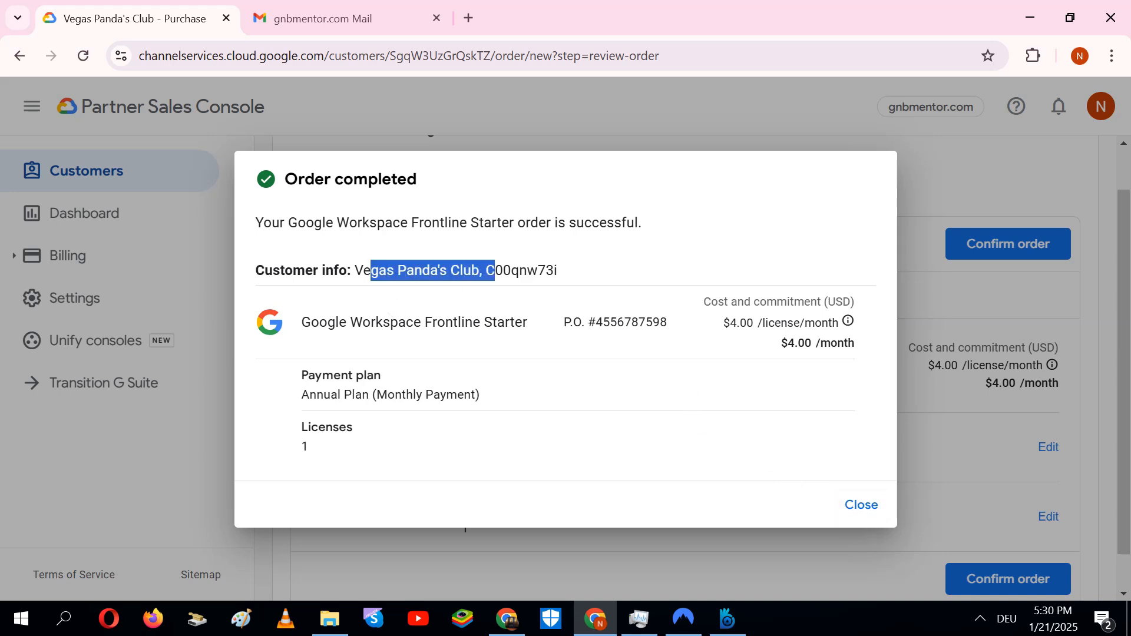
Close the Order completed summary and switch to the gnbmentor.com Mail tab
click(570, 354)
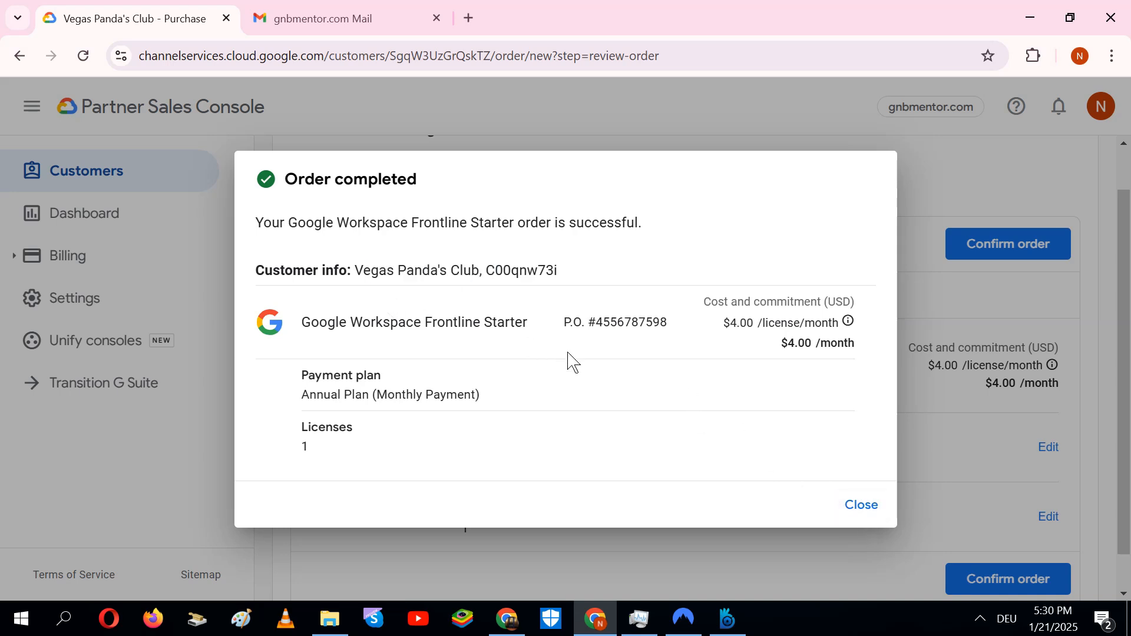
click(864, 508)
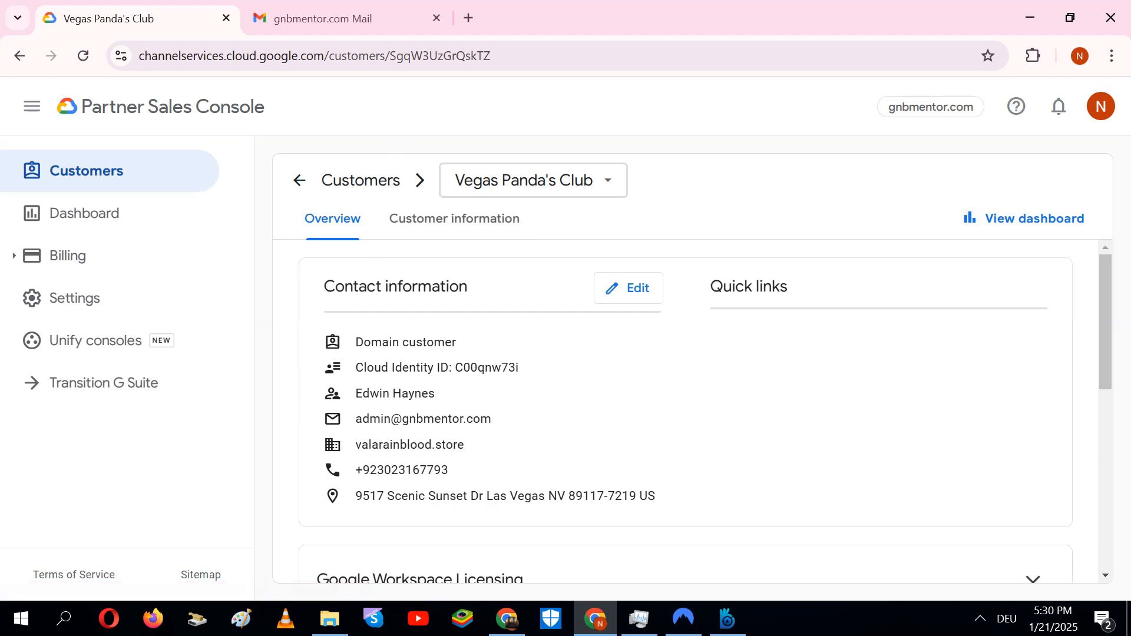
click(298, 18)
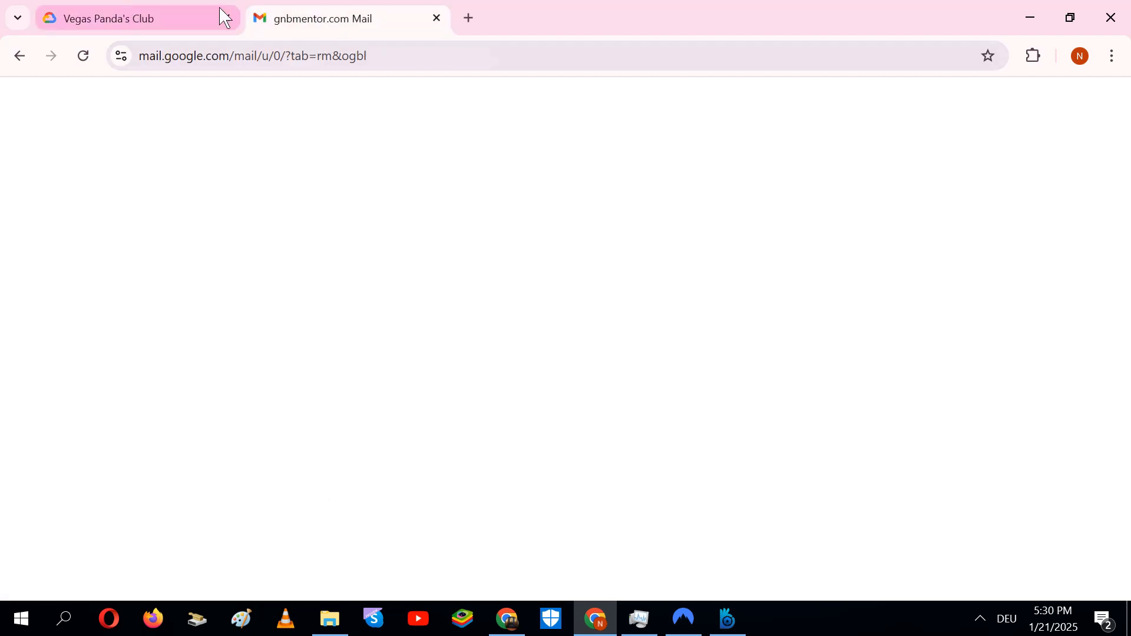
Open the [Action Required] Google Workspace sign-up email and follow its 'here' link for creating the admin password
click(84, 69)
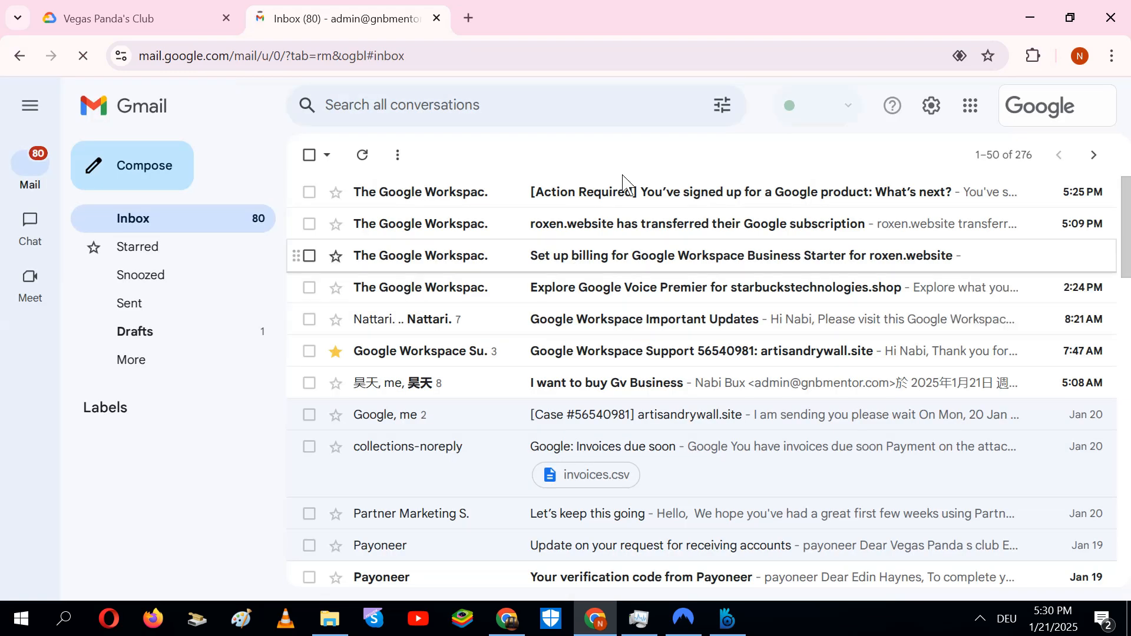
click(636, 204)
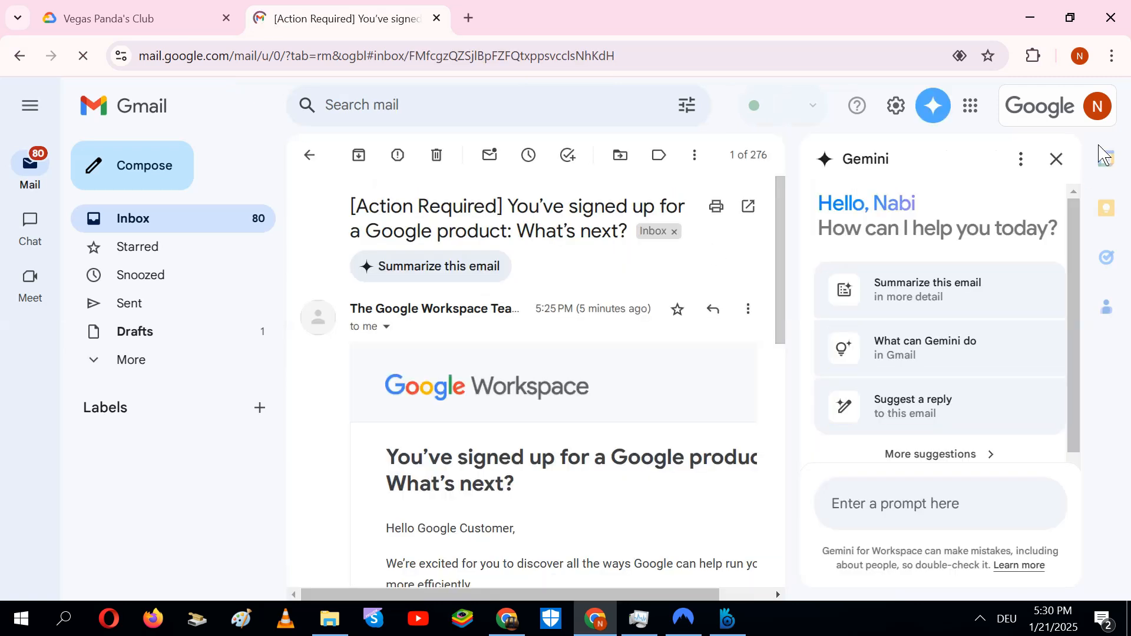
click(1056, 160)
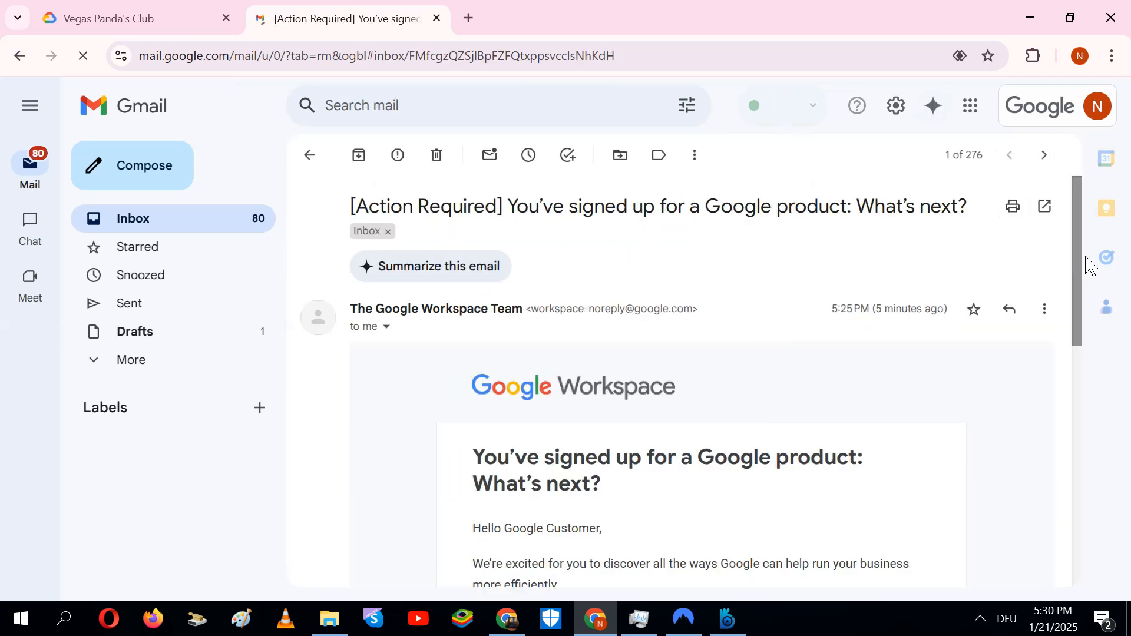
scroll(1092, 304, down, 5)
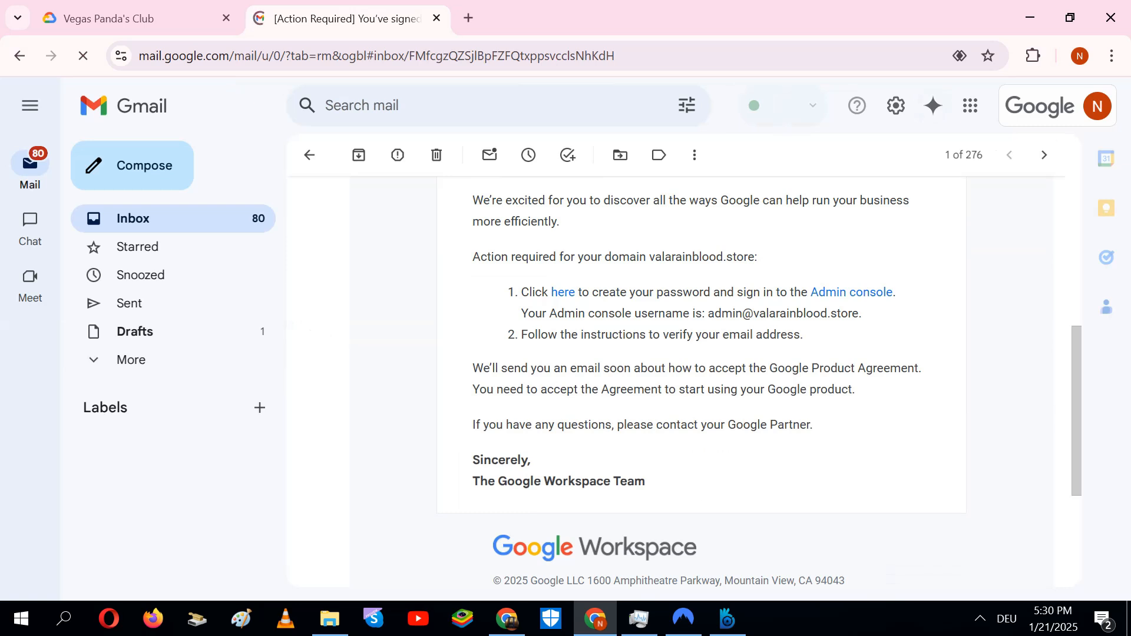
click(567, 295)
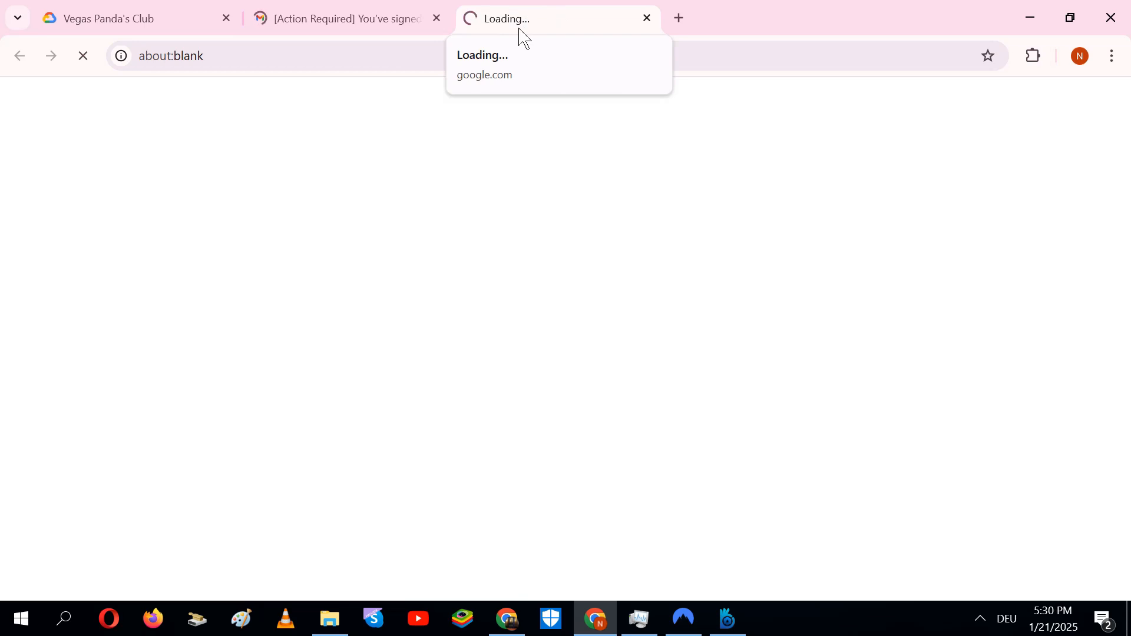
Minimize the Namecheap window to reveal the Google Accounts welcome page
click(523, 623)
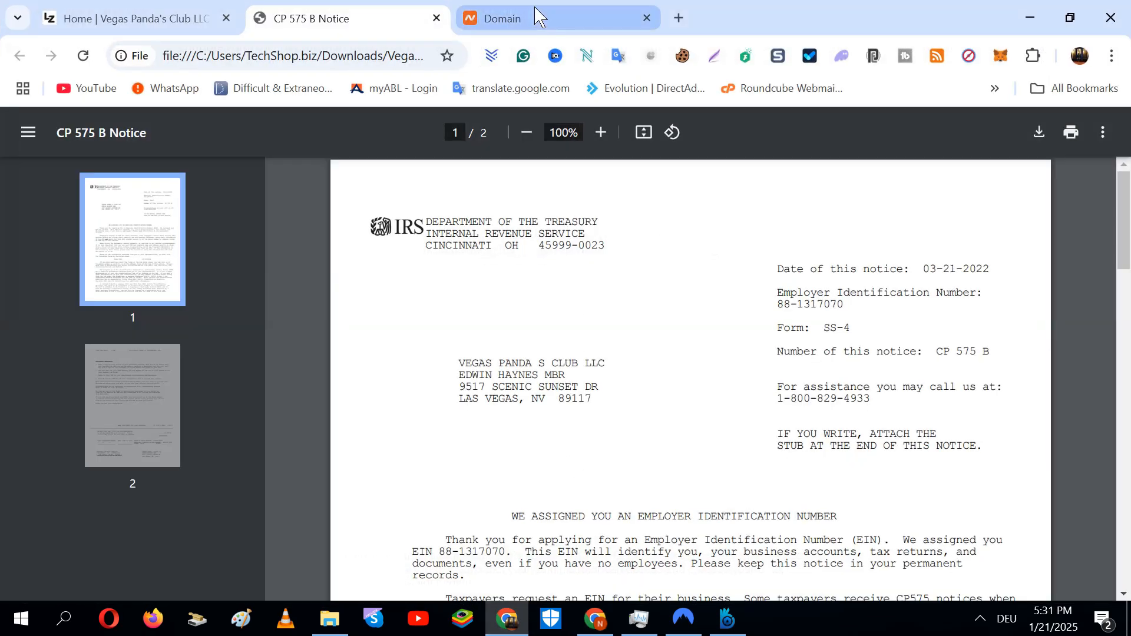
click(538, 16)
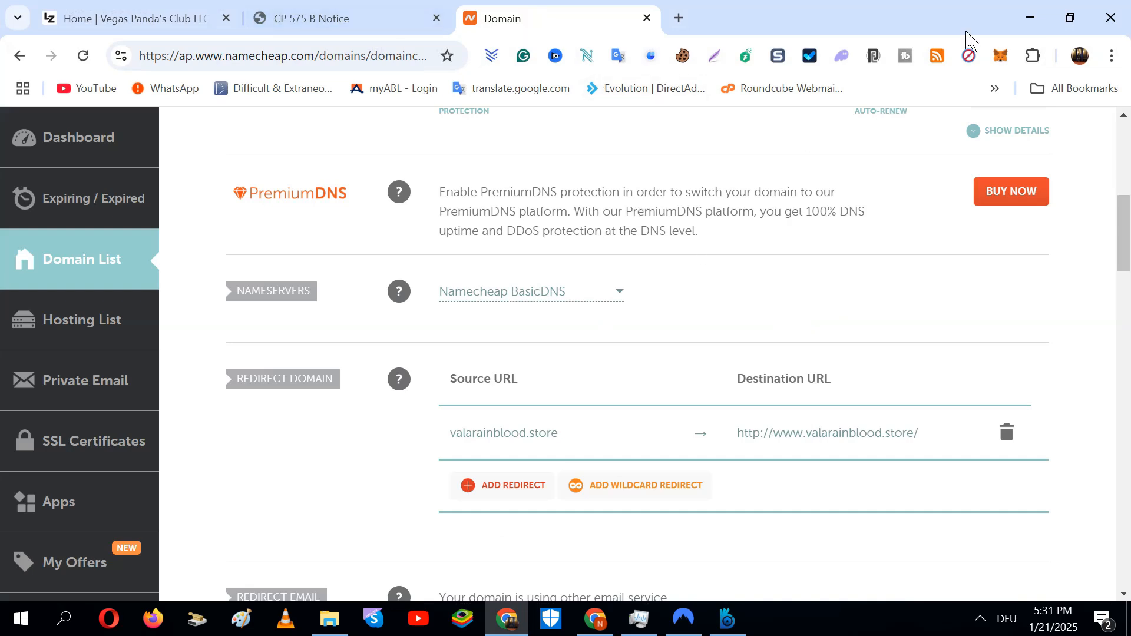
click(1029, 16)
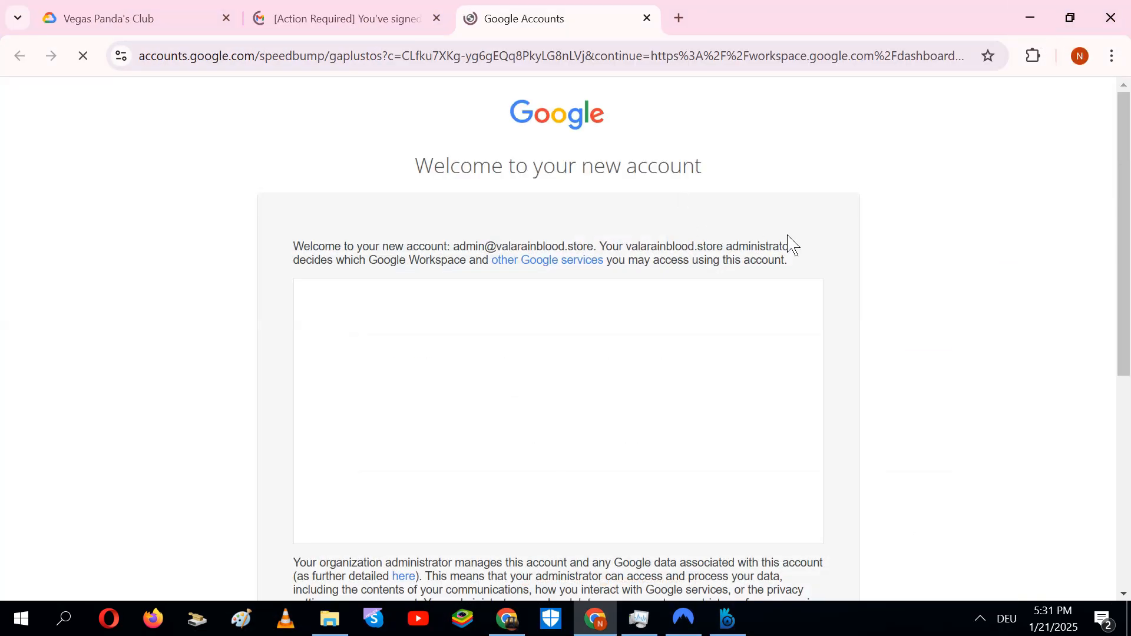
Accept the new account's welcome terms with I understand and enter a new admin password
scroll(1124, 235, down, 5)
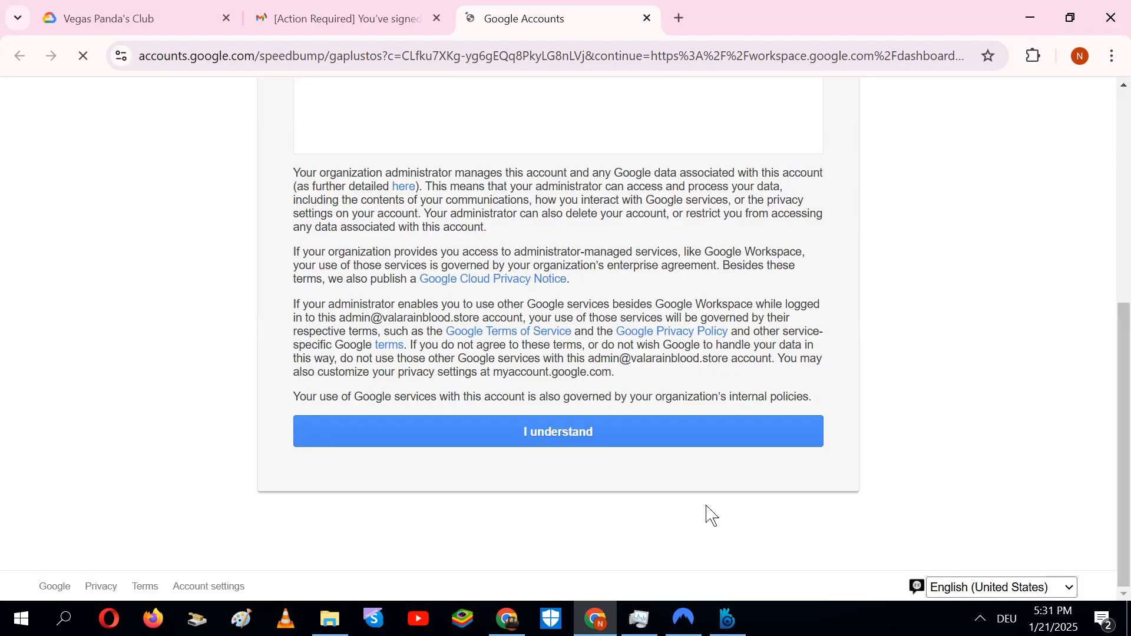
click(689, 443)
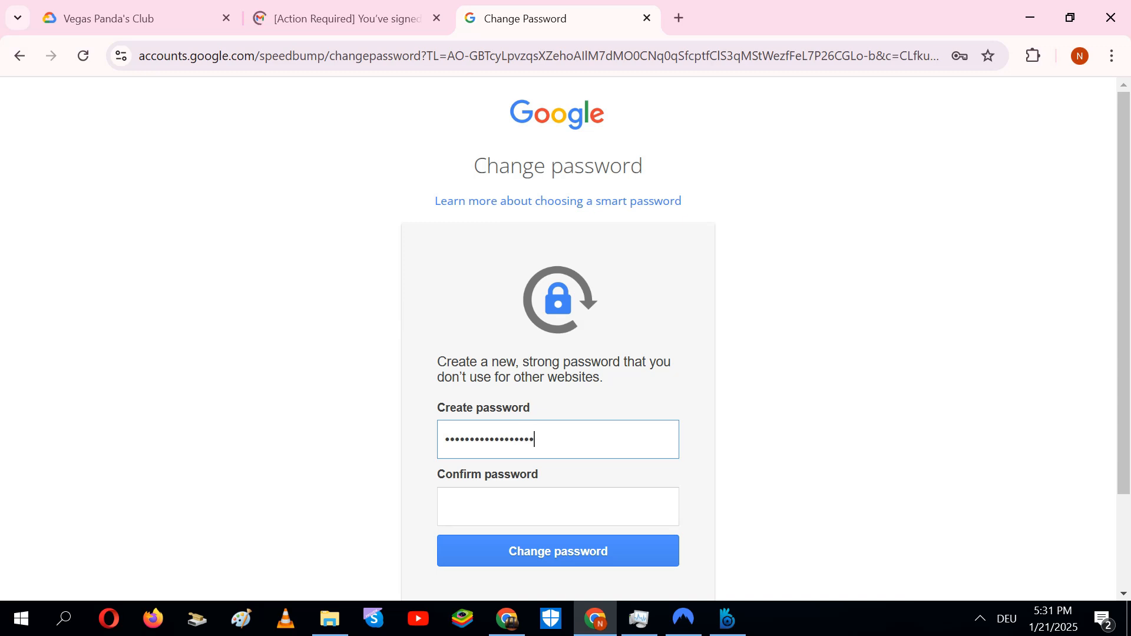
click(558, 507)
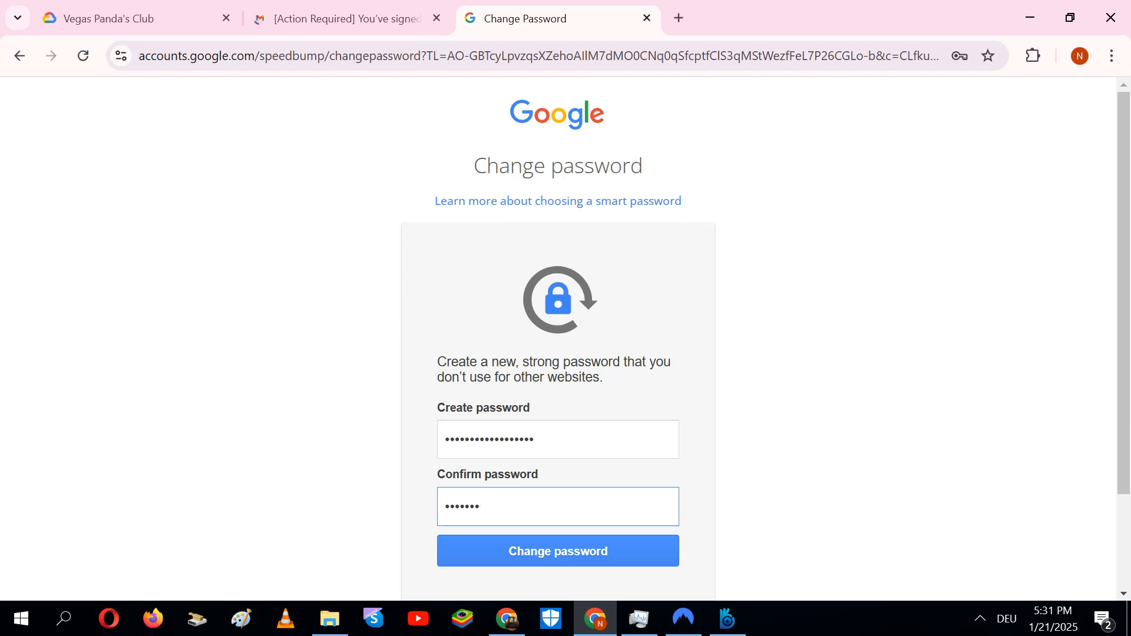
Retype the new admin password correctly in Confirm password and submit it with Change password
key(BackSpace)
key(BackSpace)
key(BackSpace)
key(BackSpace)
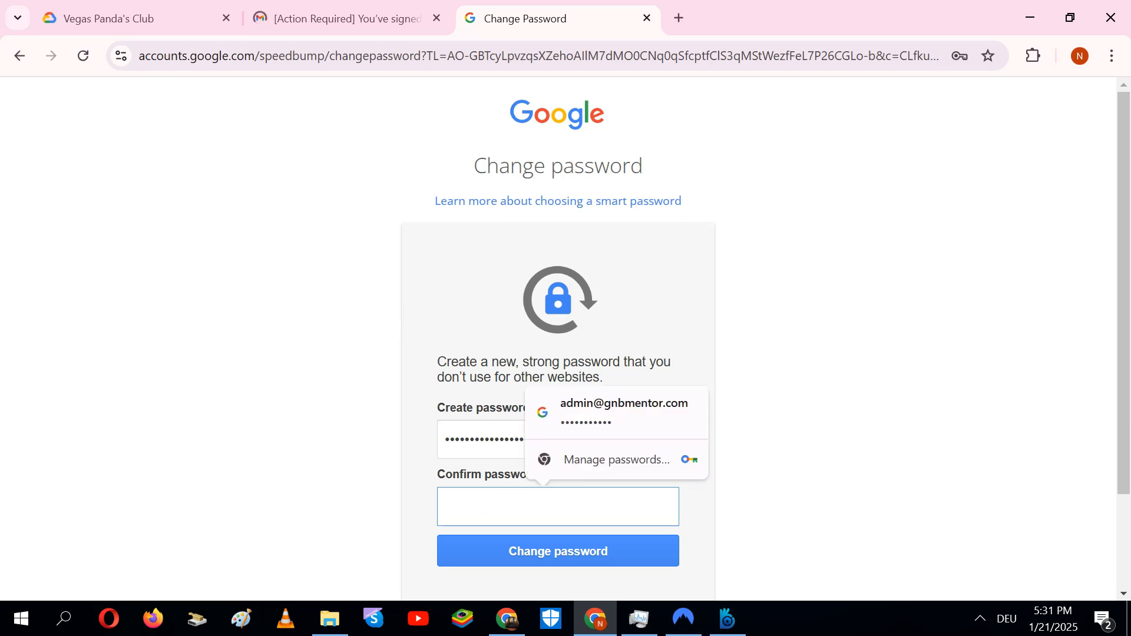
text(•)
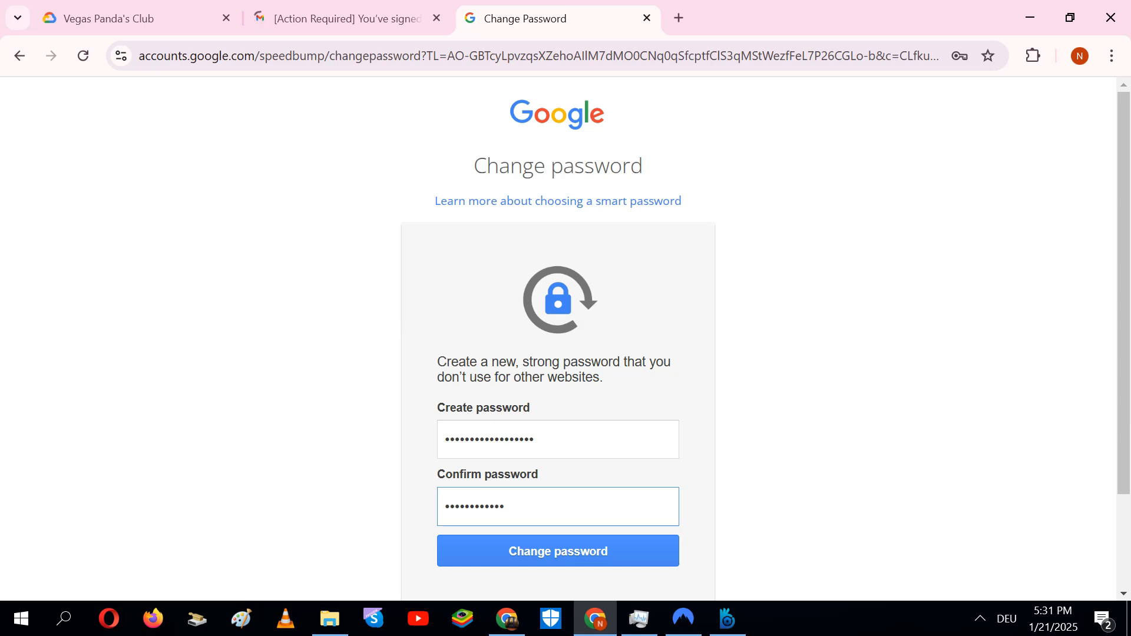
key(ctrl+a)
key(BackSpace)
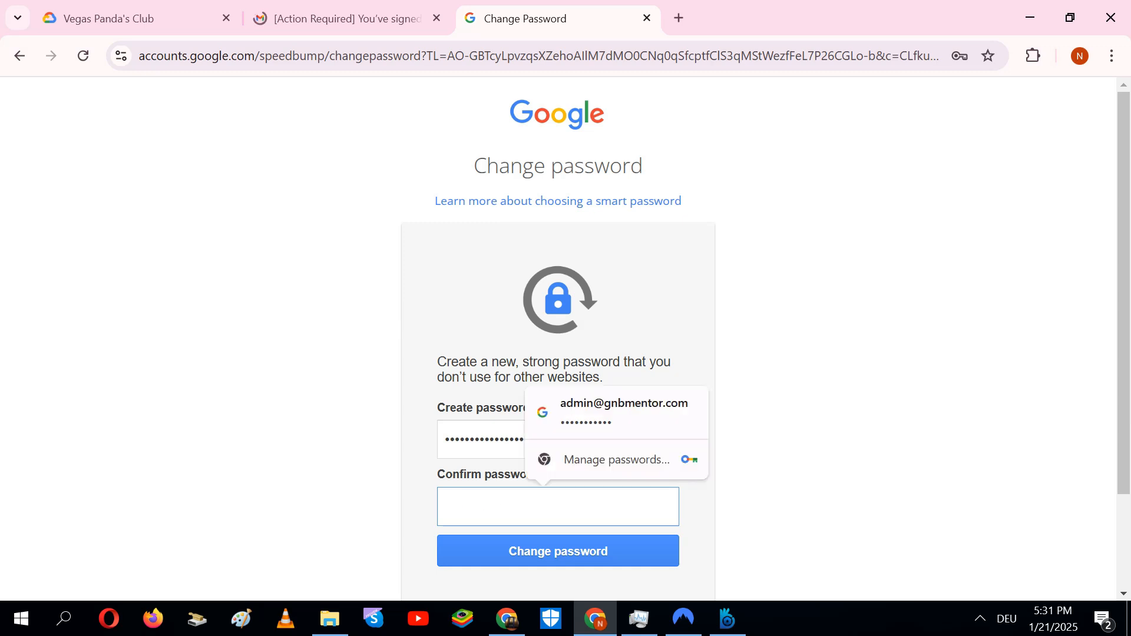
text(•)
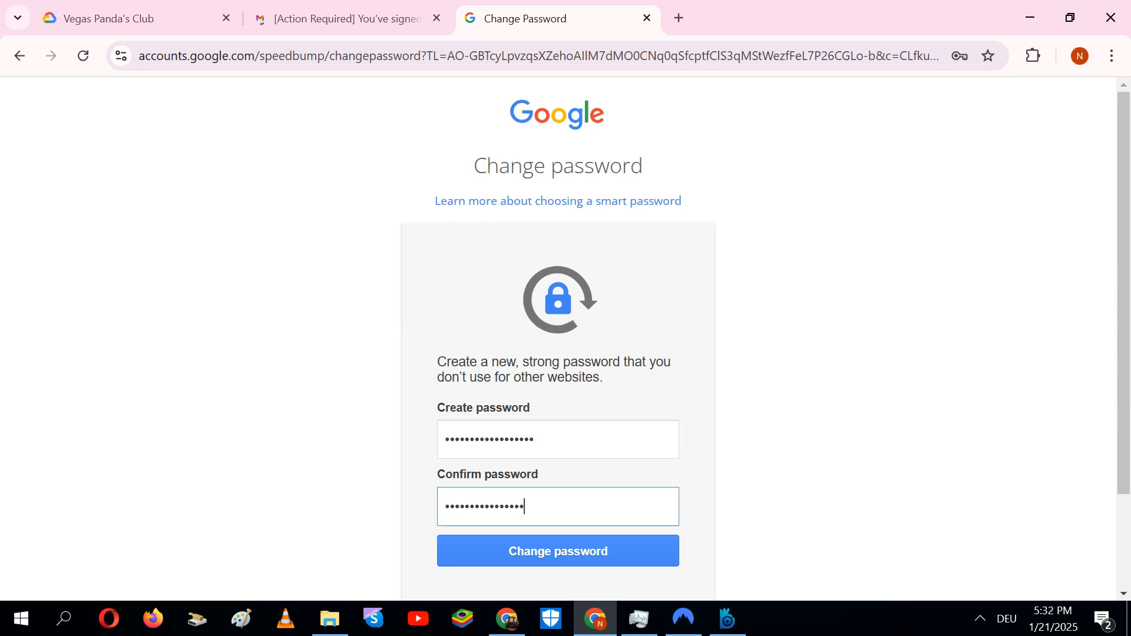
click(595, 554)
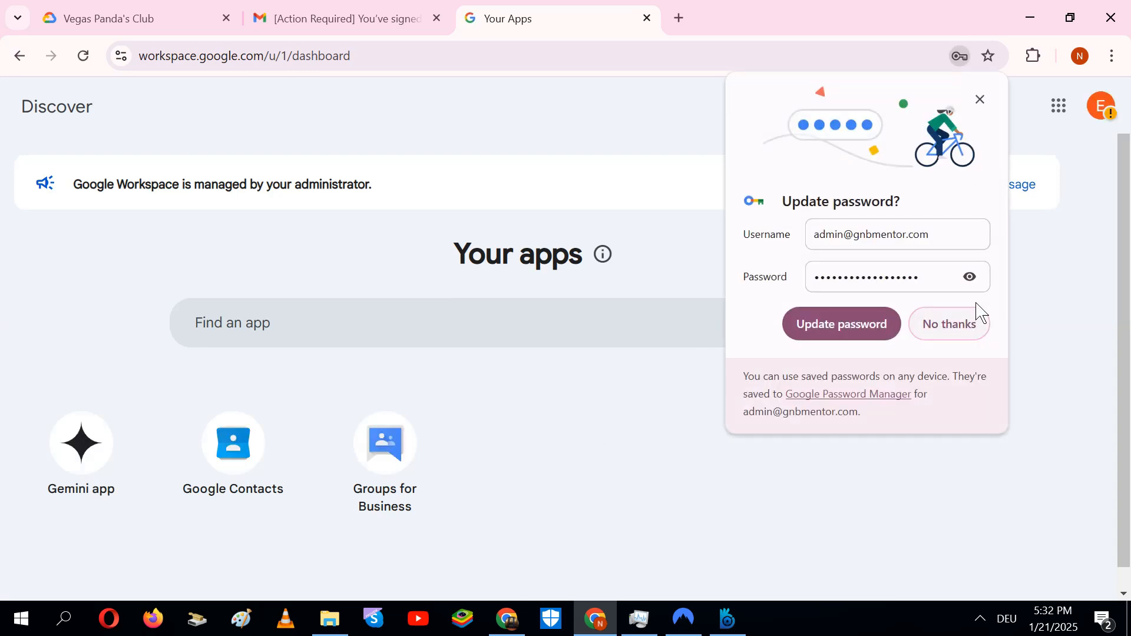
Paste the new password into Chrome's save prompt, then decline updating the saved password
click(920, 277)
drag(919, 277, 781, 313)
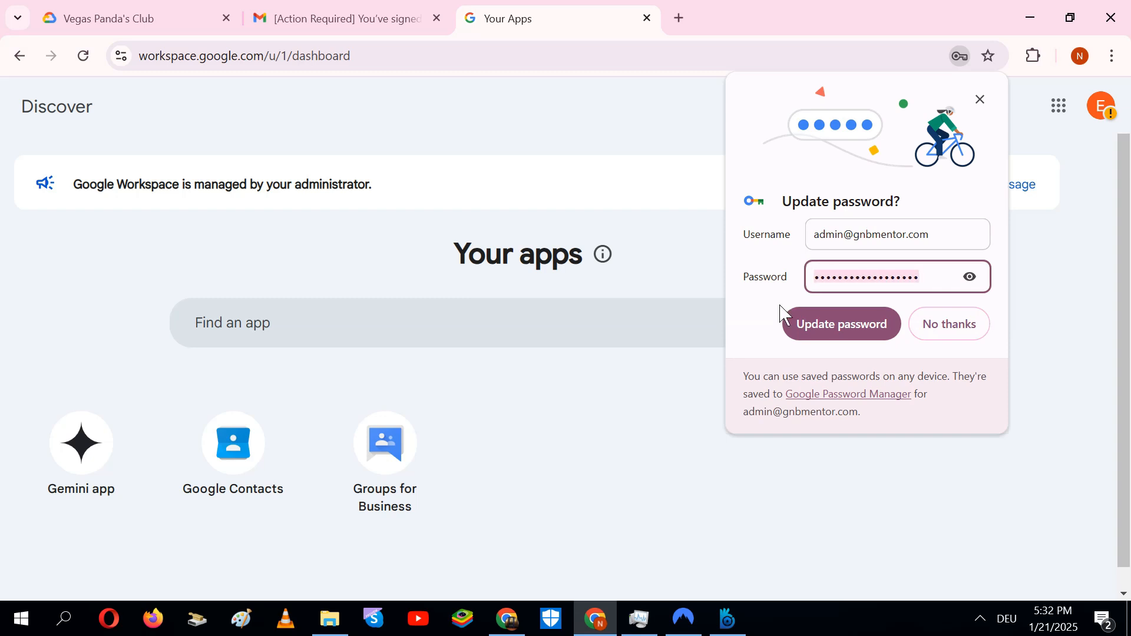
key(ctrl+v)
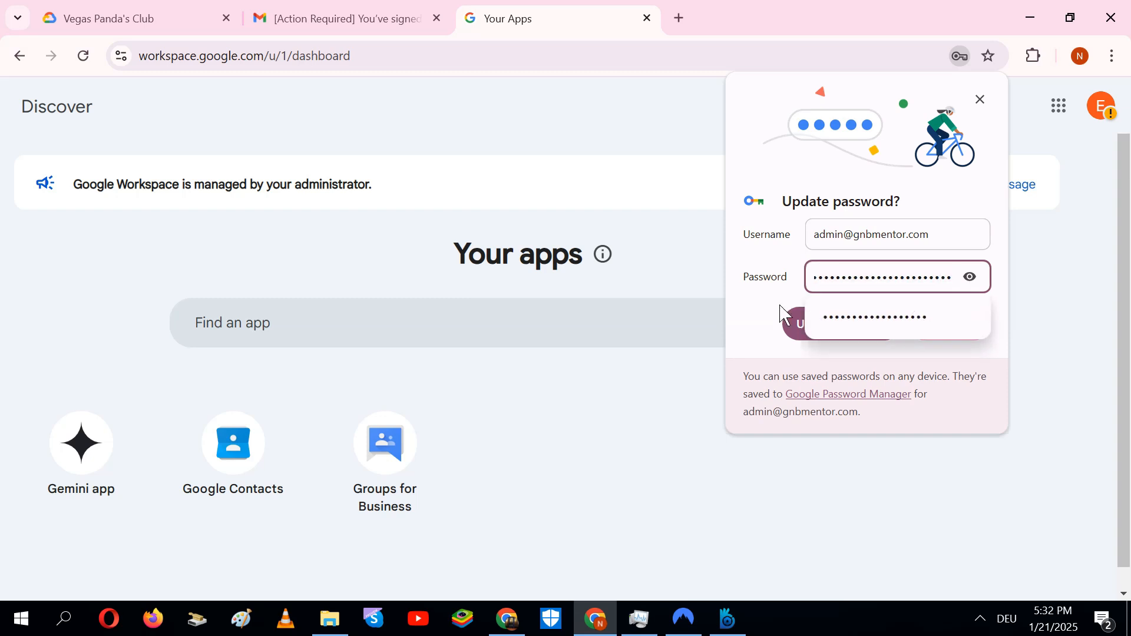
click(1063, 308)
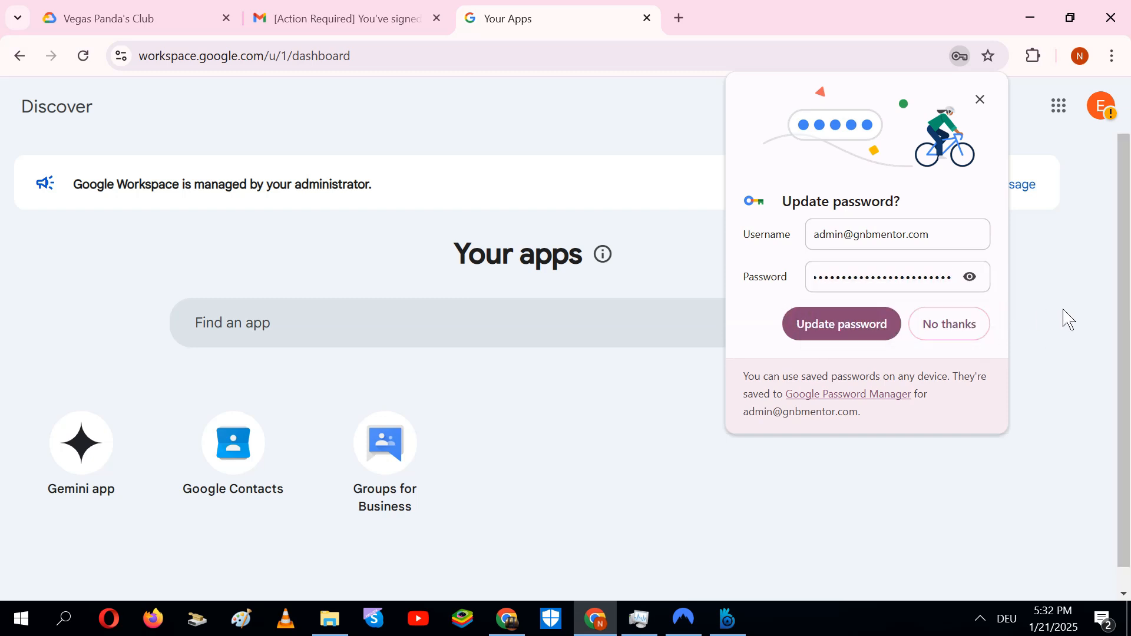
click(982, 336)
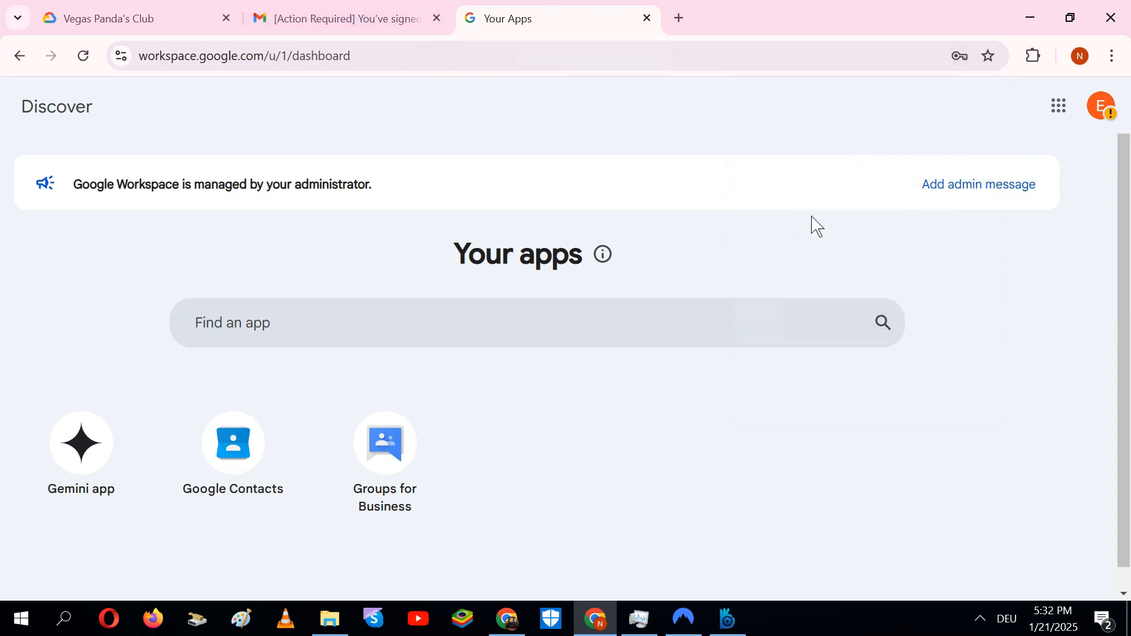
Close the Google Account panel and open a new Chrome Incognito window
click(1116, 124)
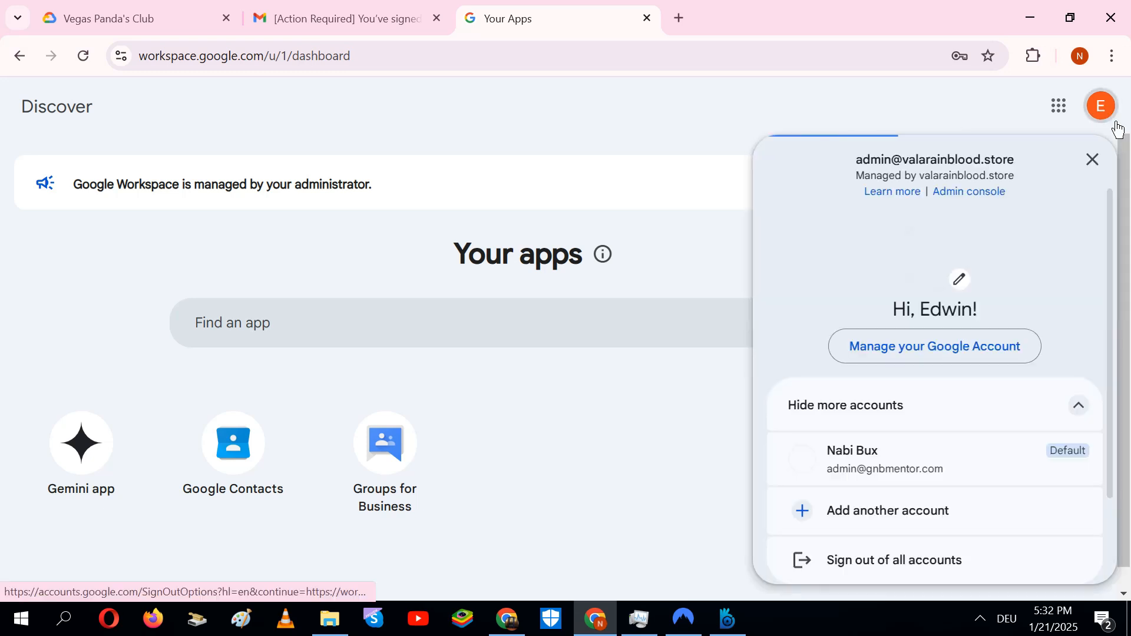
click(405, 188)
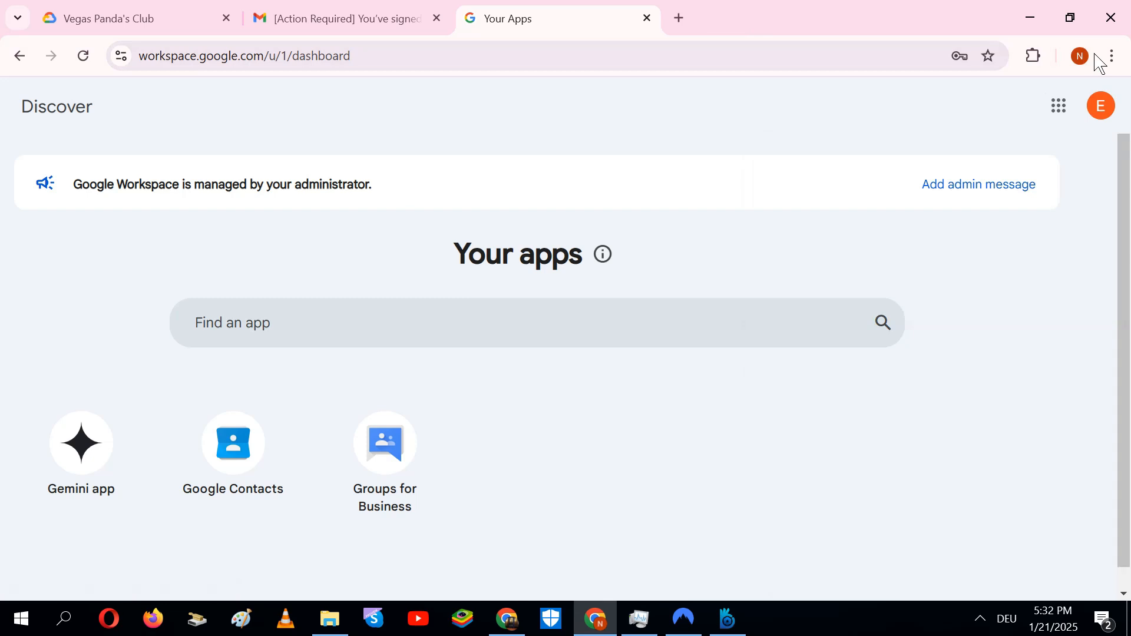
click(1113, 57)
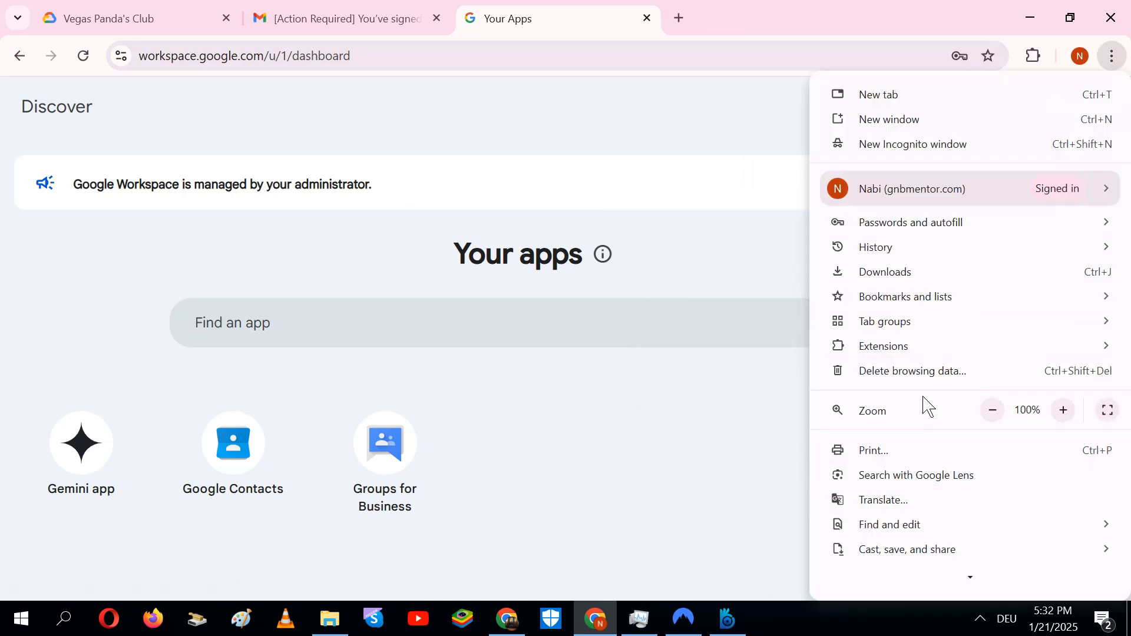
click(892, 151)
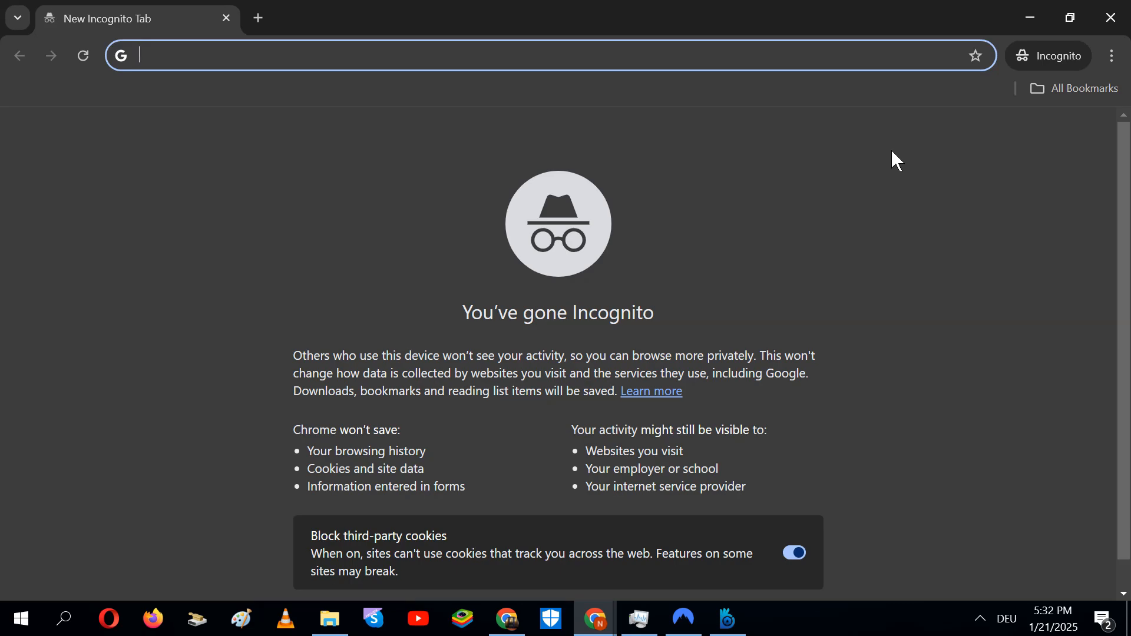
Load admin.google.com in the Incognito window, then minimize that window
text(ad)
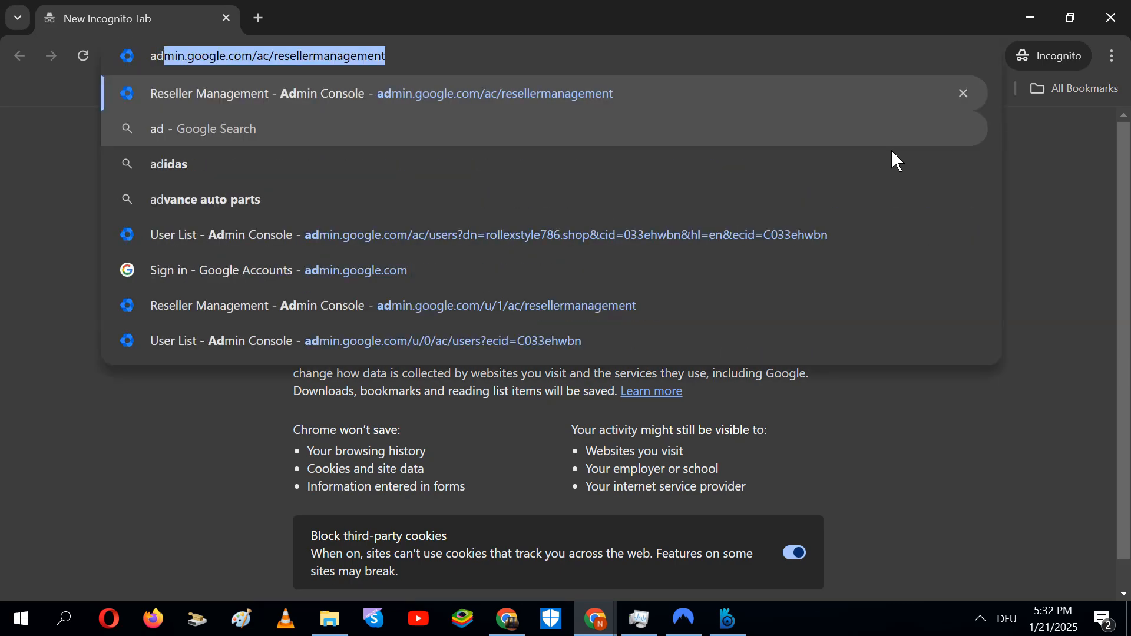
key(End)
key(ctrl+shift+Left)
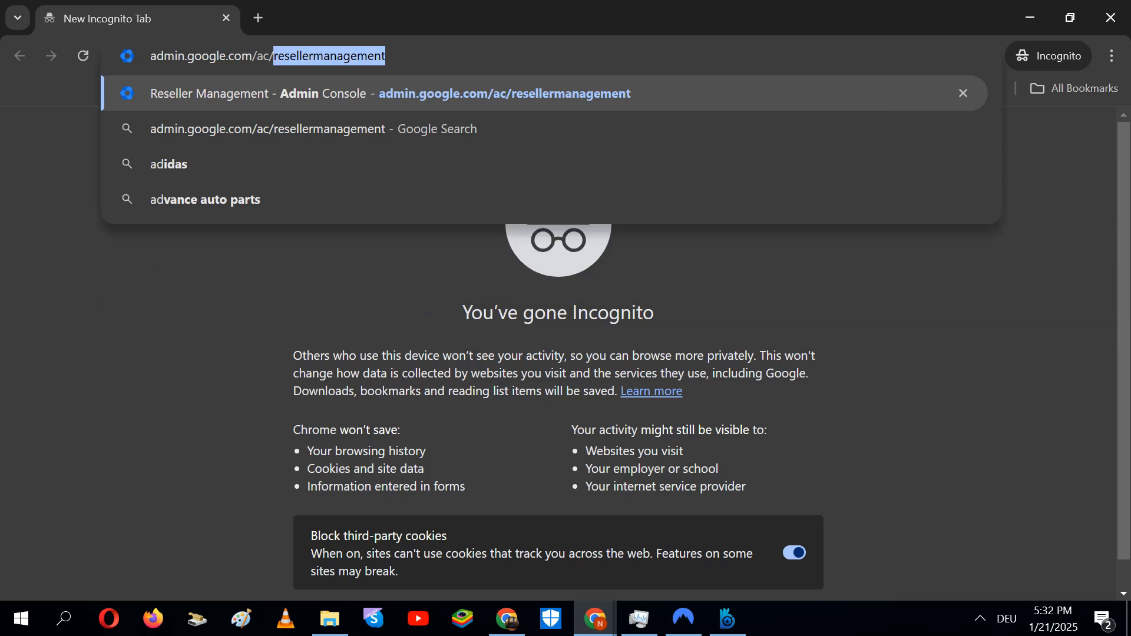
key(BackSpace)
key(BackSpace)
key(BackSpace)
key(BackSpace)
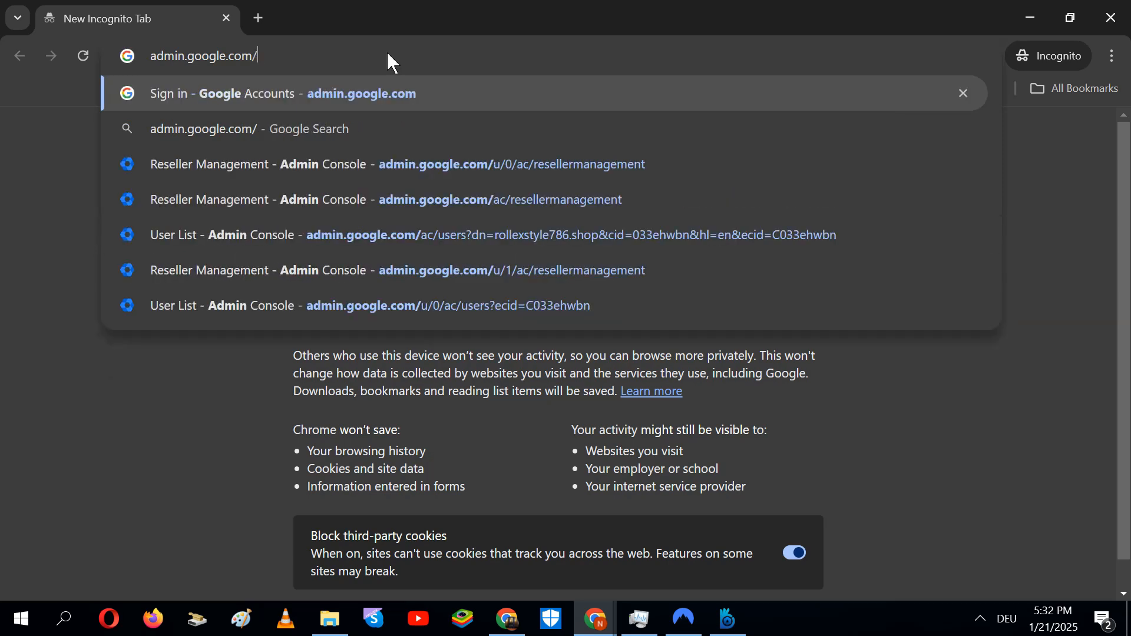
key(Return)
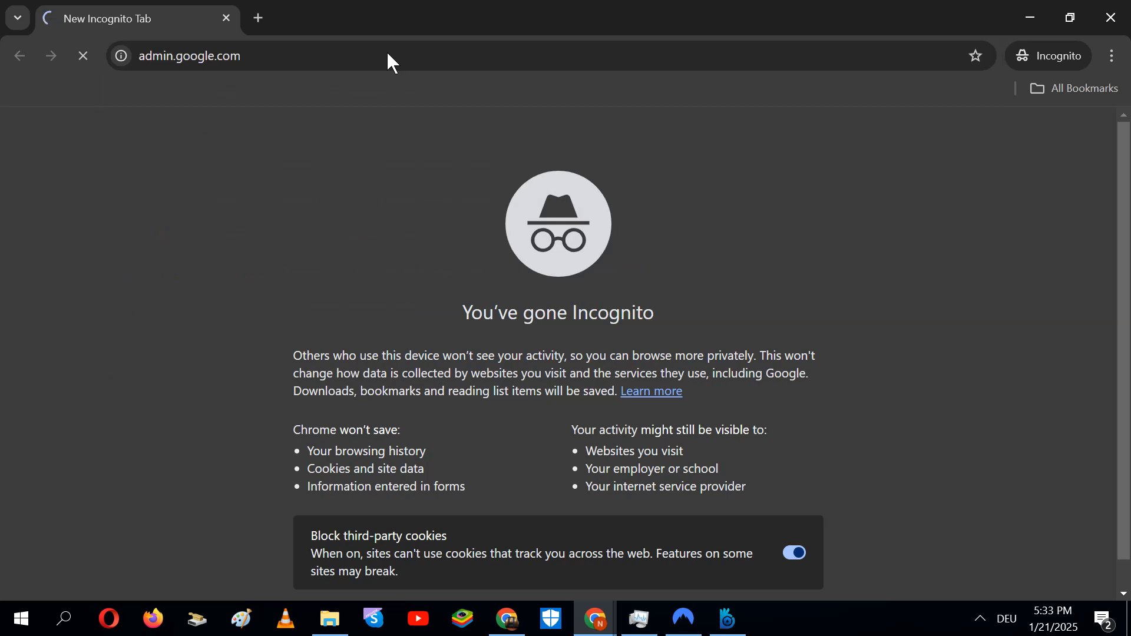
click(1033, 17)
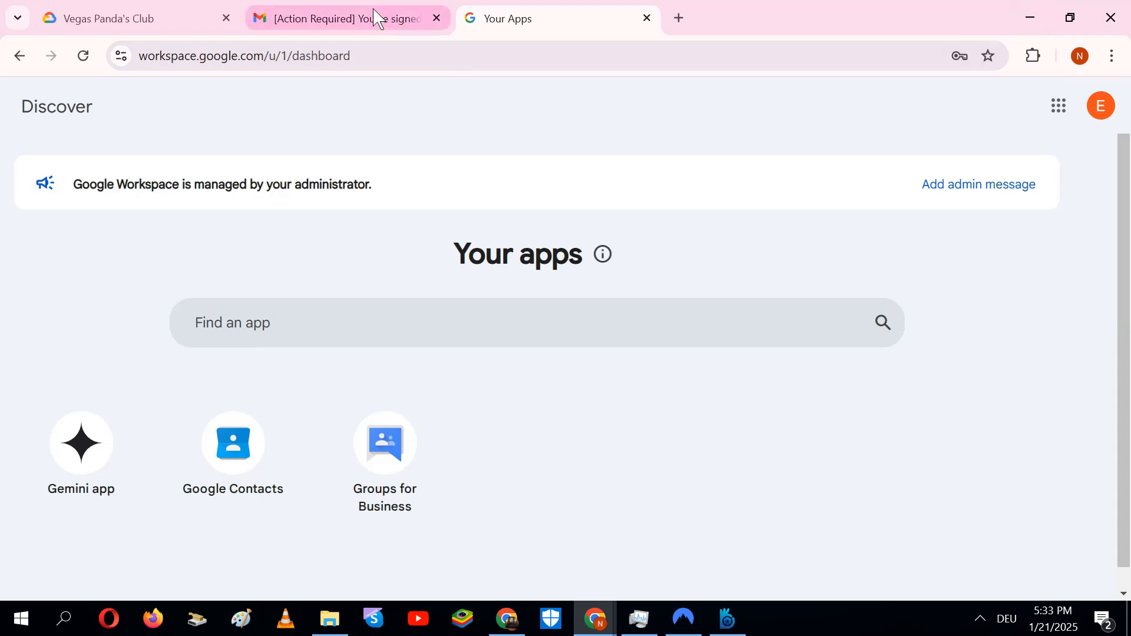
Copy the admin console username from the [Action Required] sign-up email
click(378, 17)
drag(874, 320, 722, 328)
key(ctrl+c)
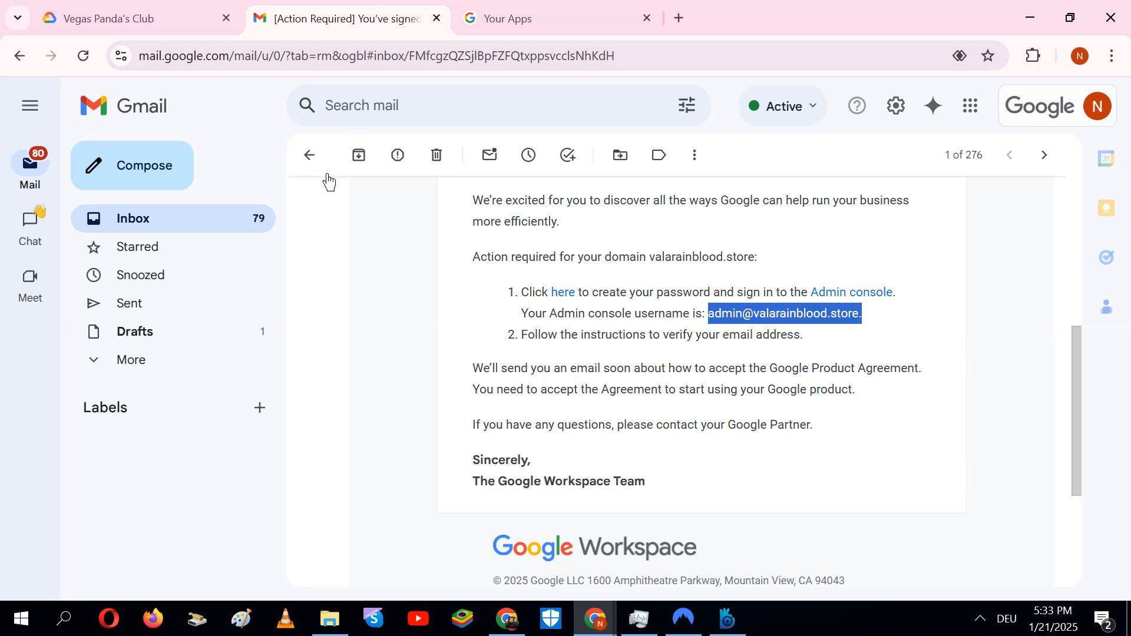
click(309, 156)
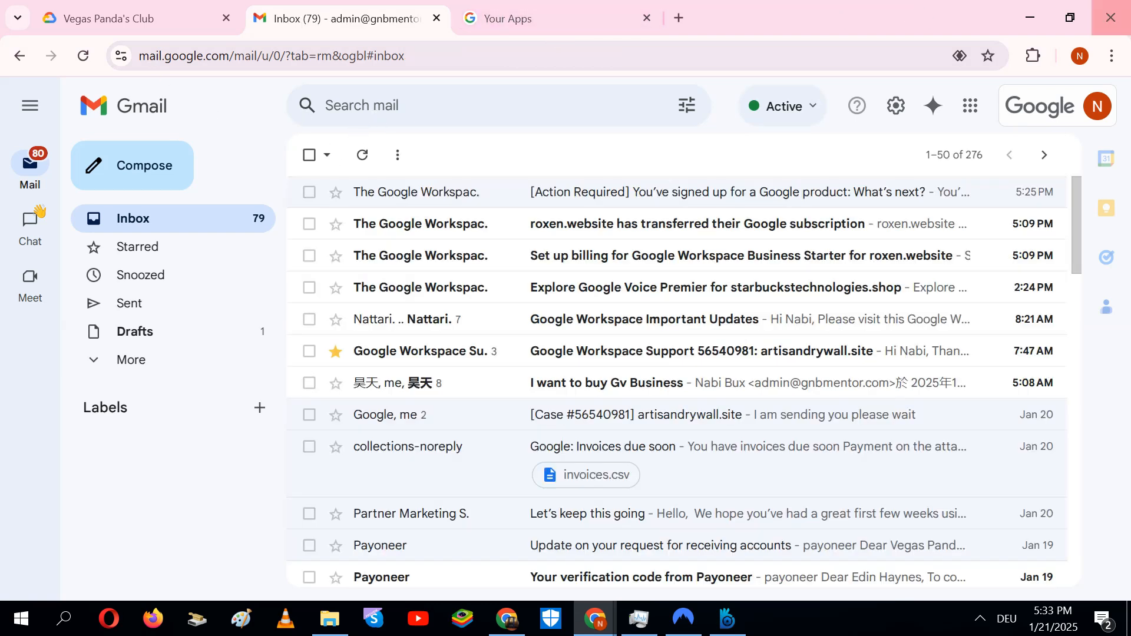
Minimize the regular Chrome window and restore the Incognito window's Google sign-in page
click(1031, 17)
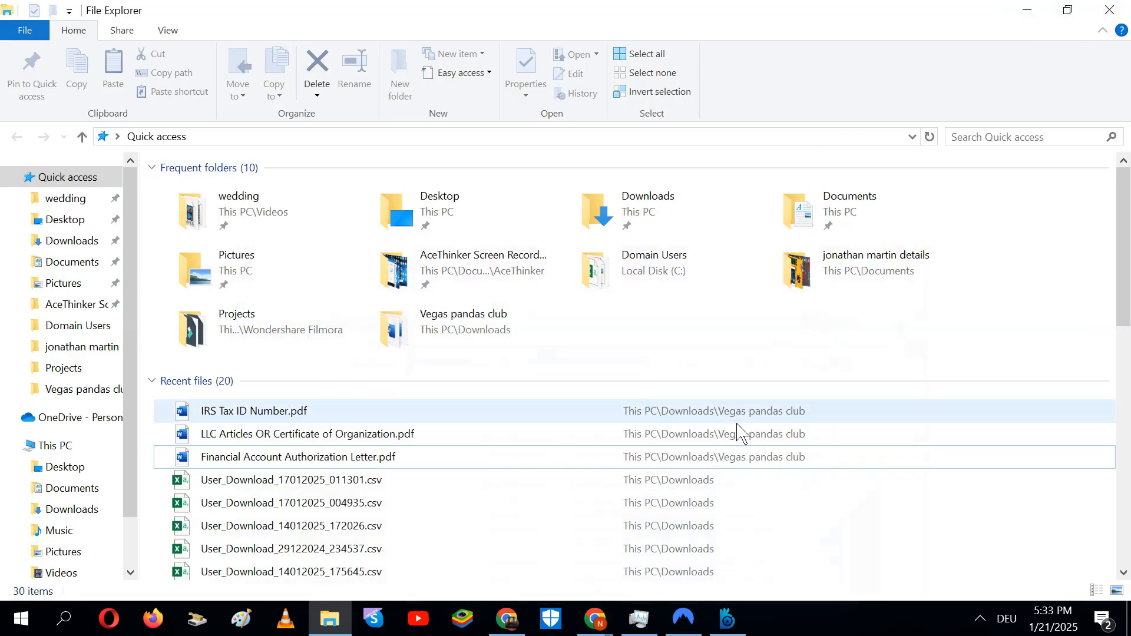
mouse_move(595, 618)
click(677, 567)
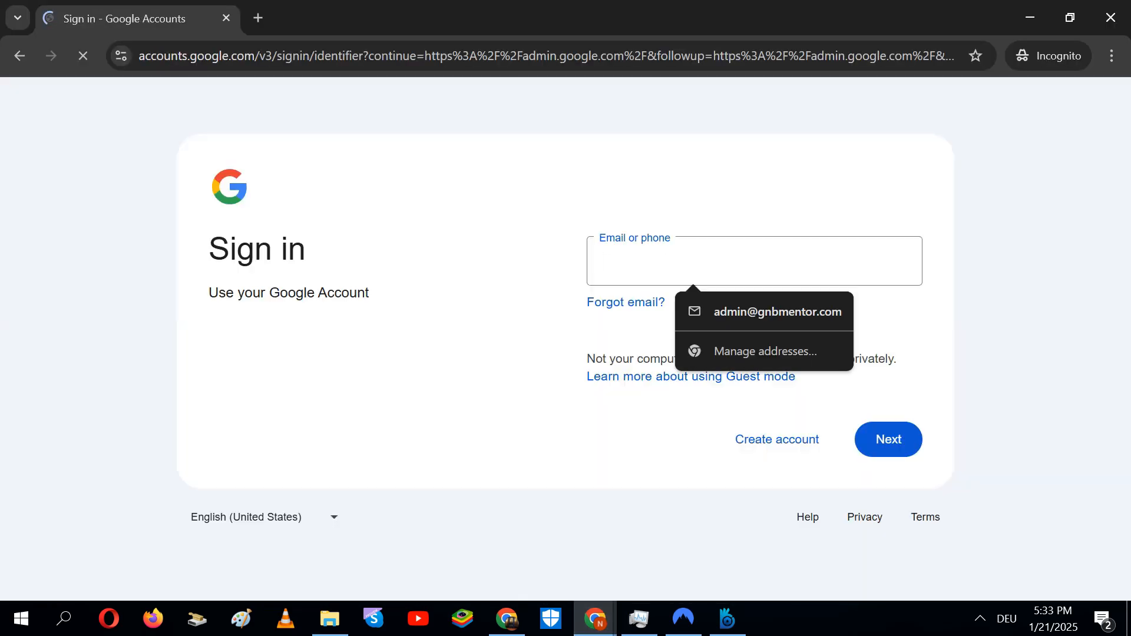
Sign in to admin.google.com with the pasted admin username and the new password
key(ctrl+v)
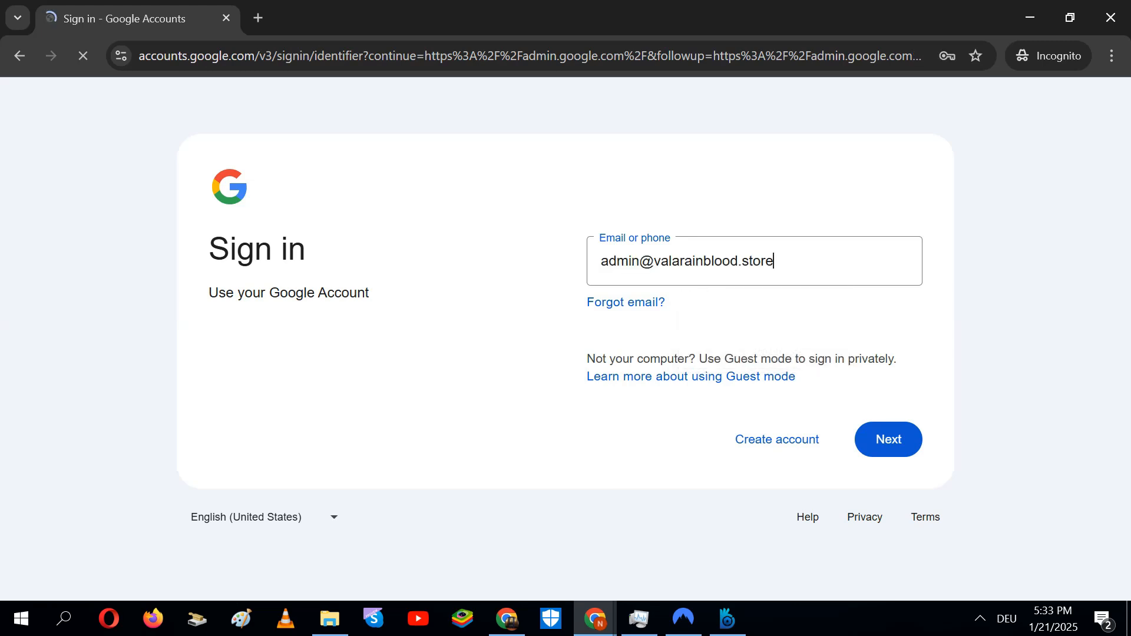
click(910, 455)
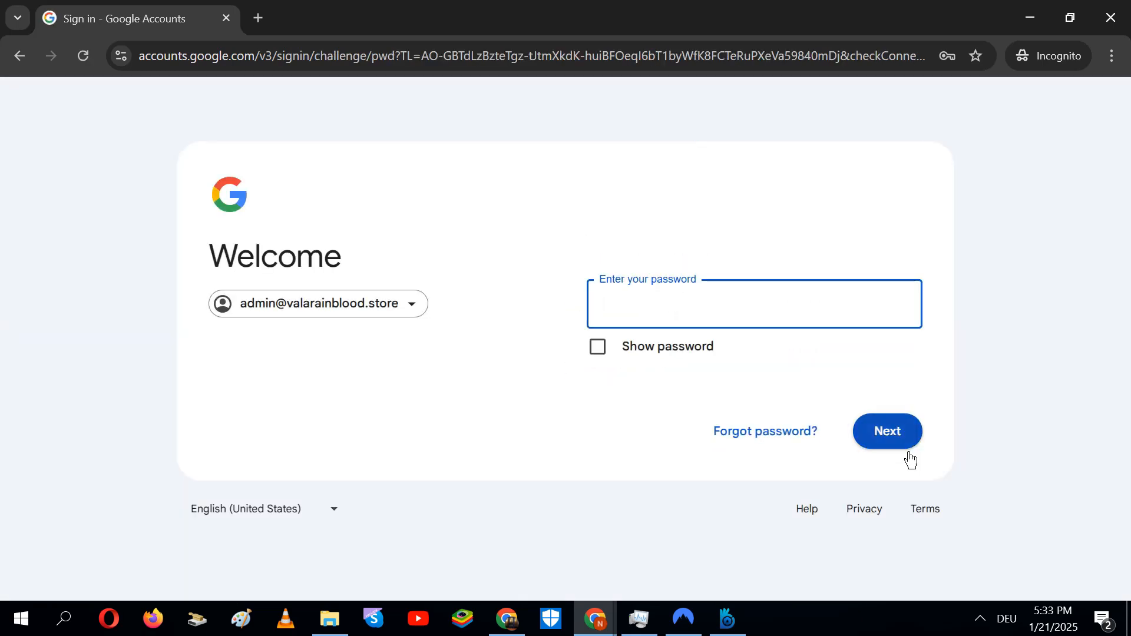
text(*)
click(908, 451)
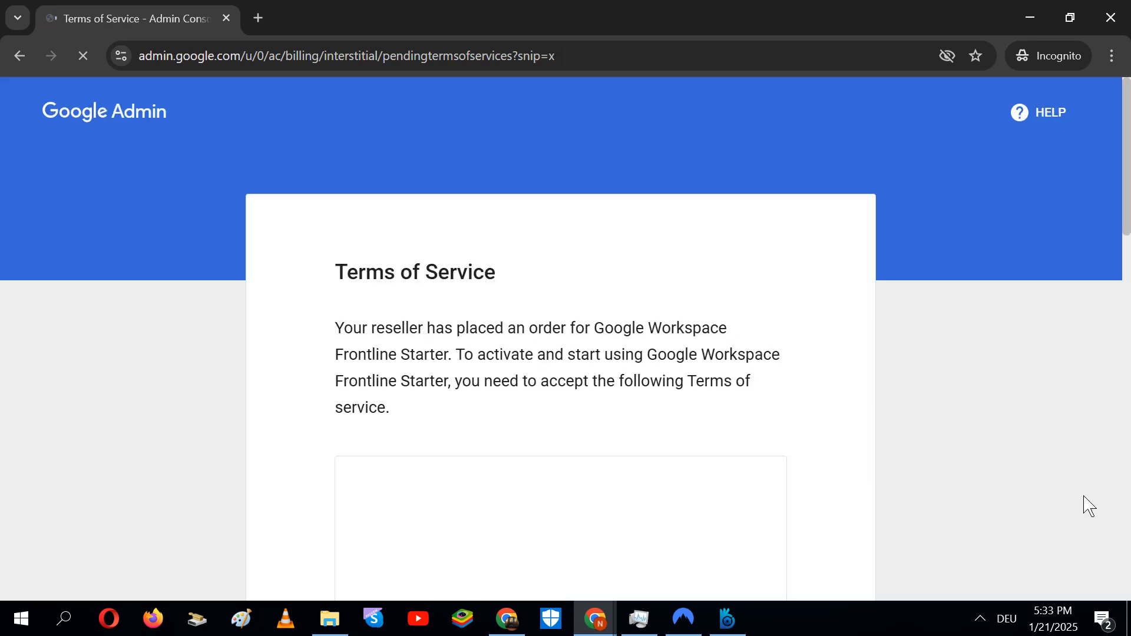
Scroll to the bottom of the Frontline Starter terms and accept them
scroll(914, 470, down, 10)
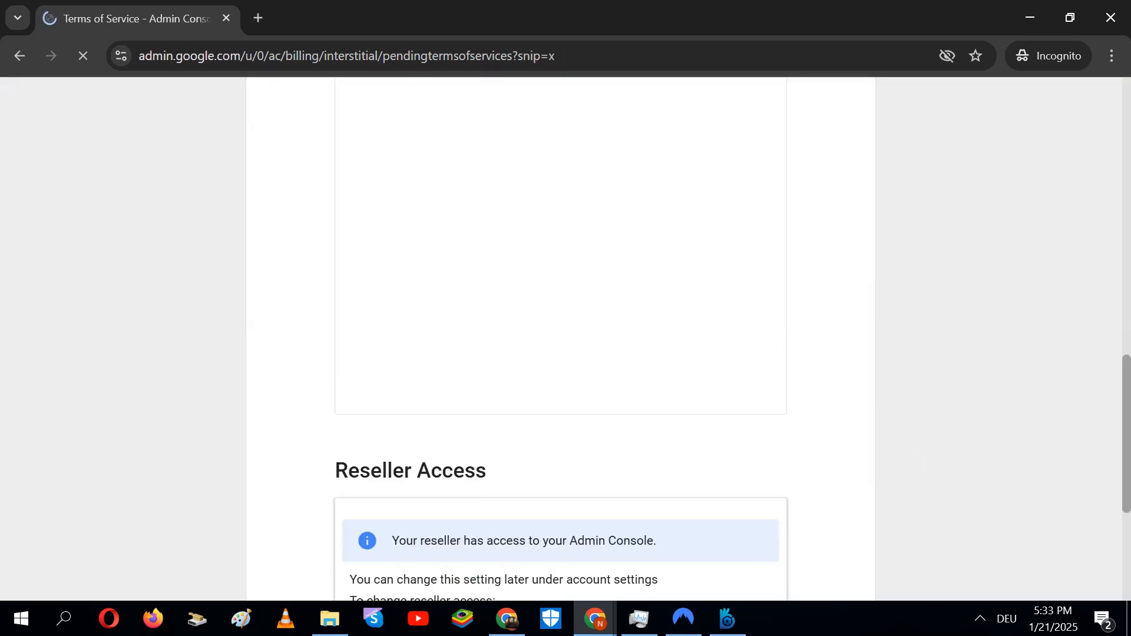
scroll(915, 470, down, 5)
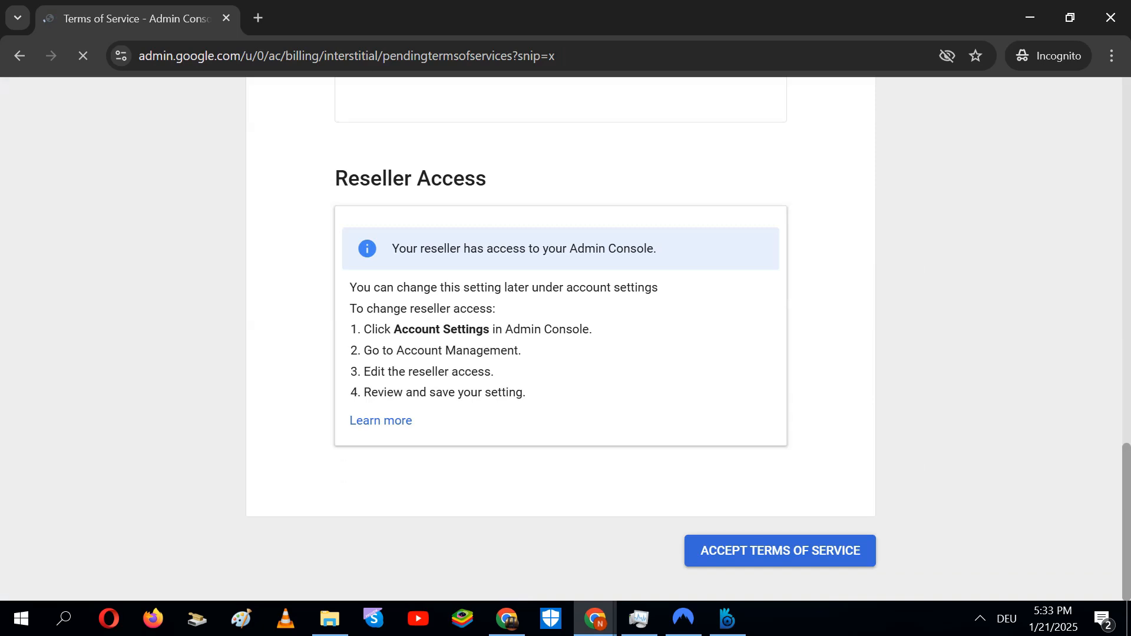
click(777, 565)
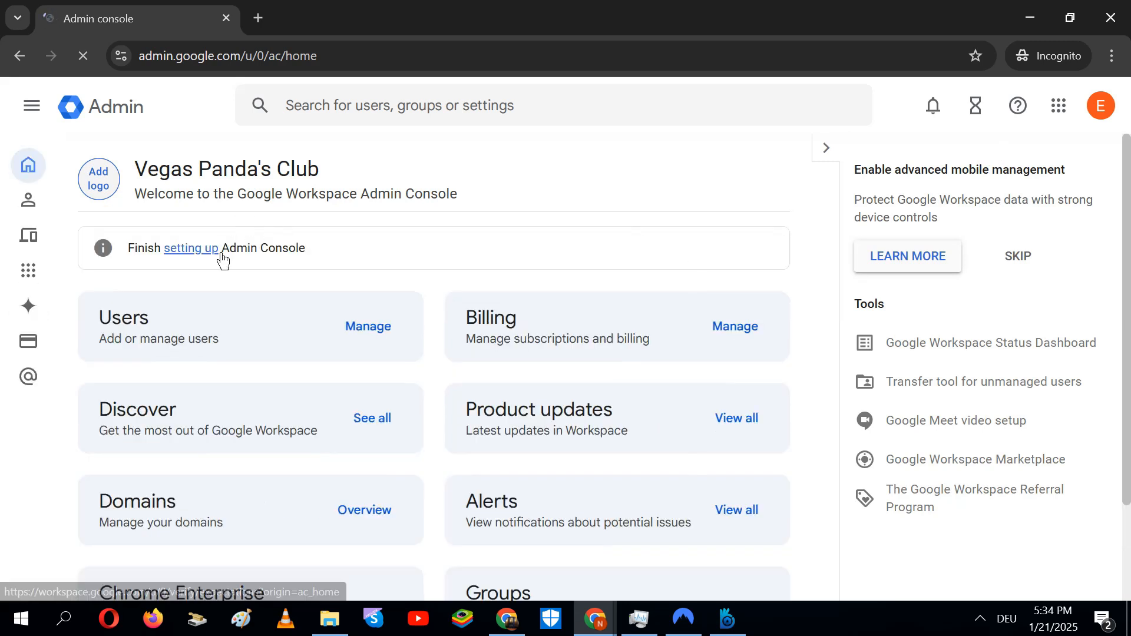
Start domain setup for valarainblood.store with Namecheap chosen as the domain host
click(221, 252)
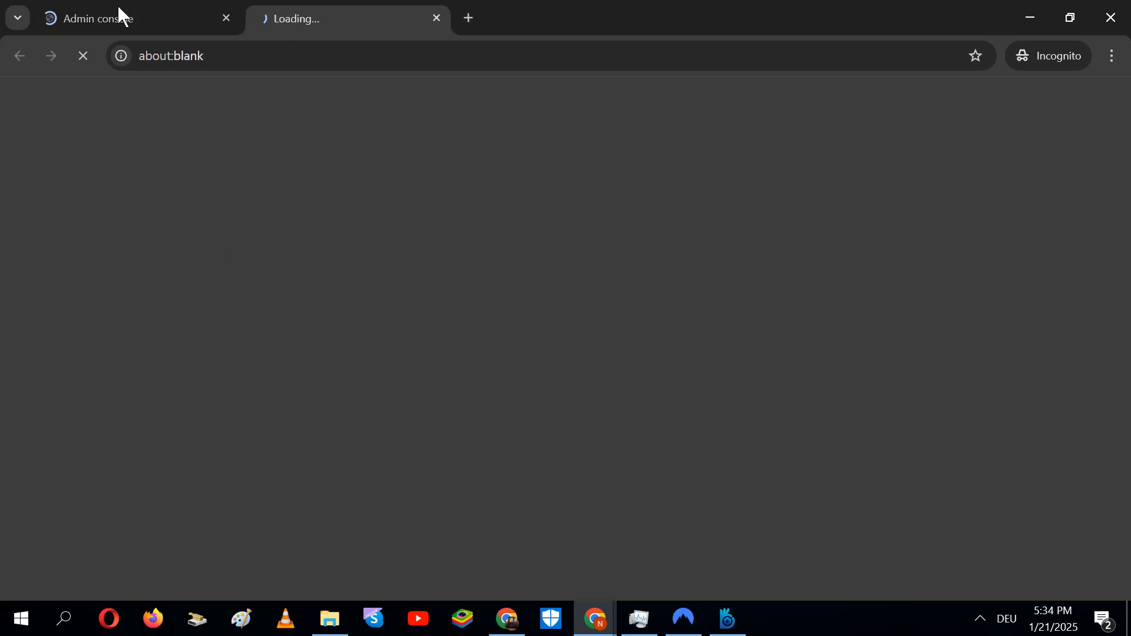
click(119, 13)
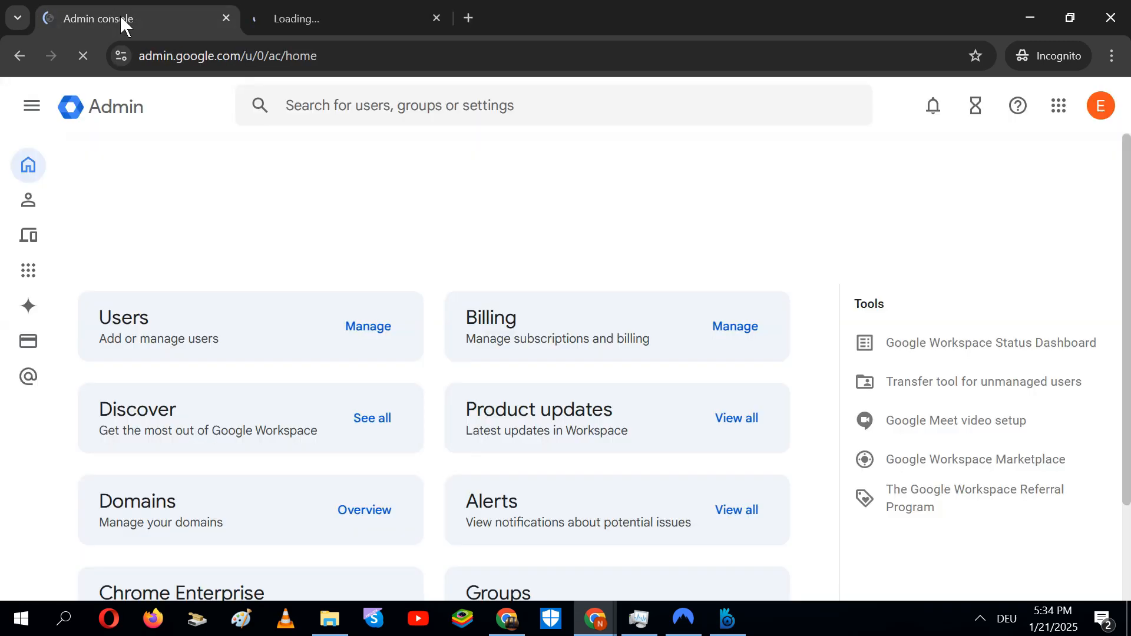
click(308, 26)
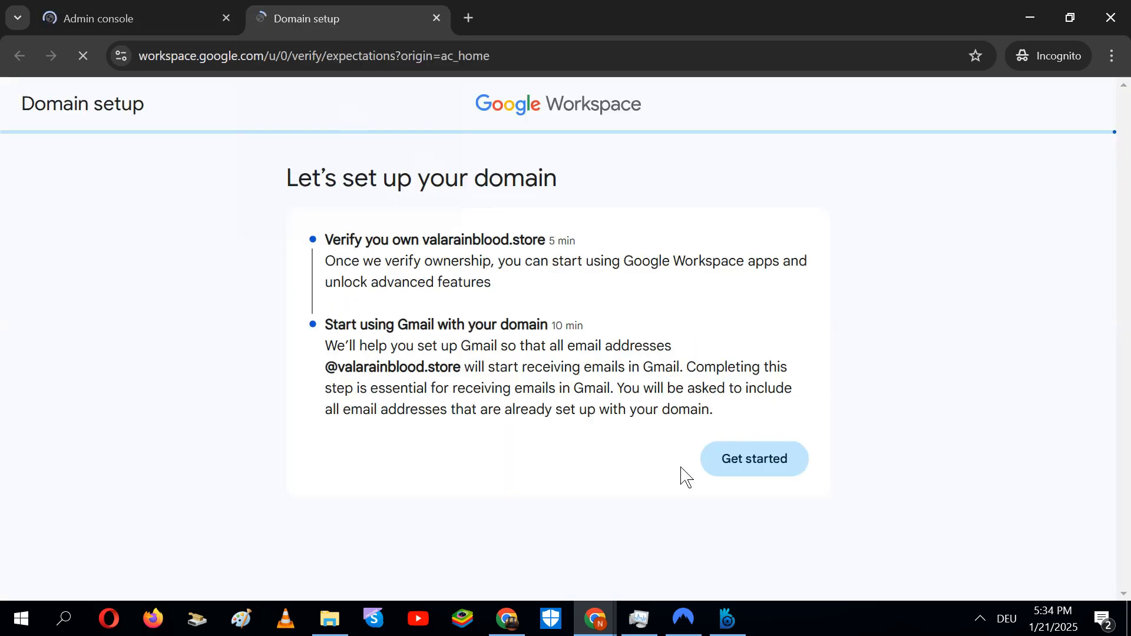
click(750, 473)
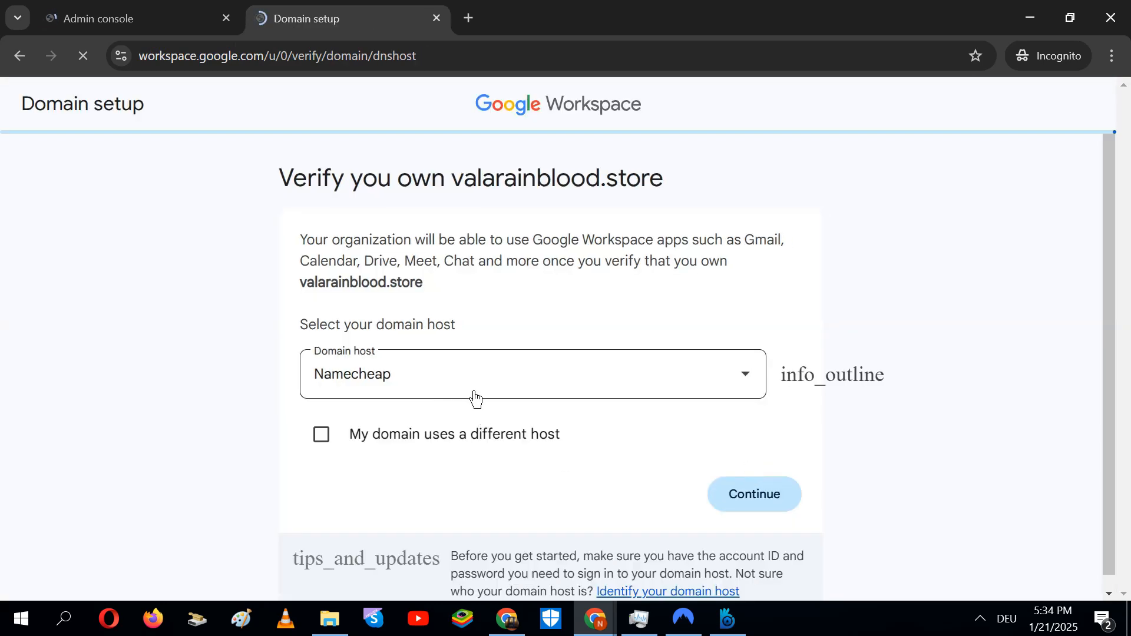
click(777, 508)
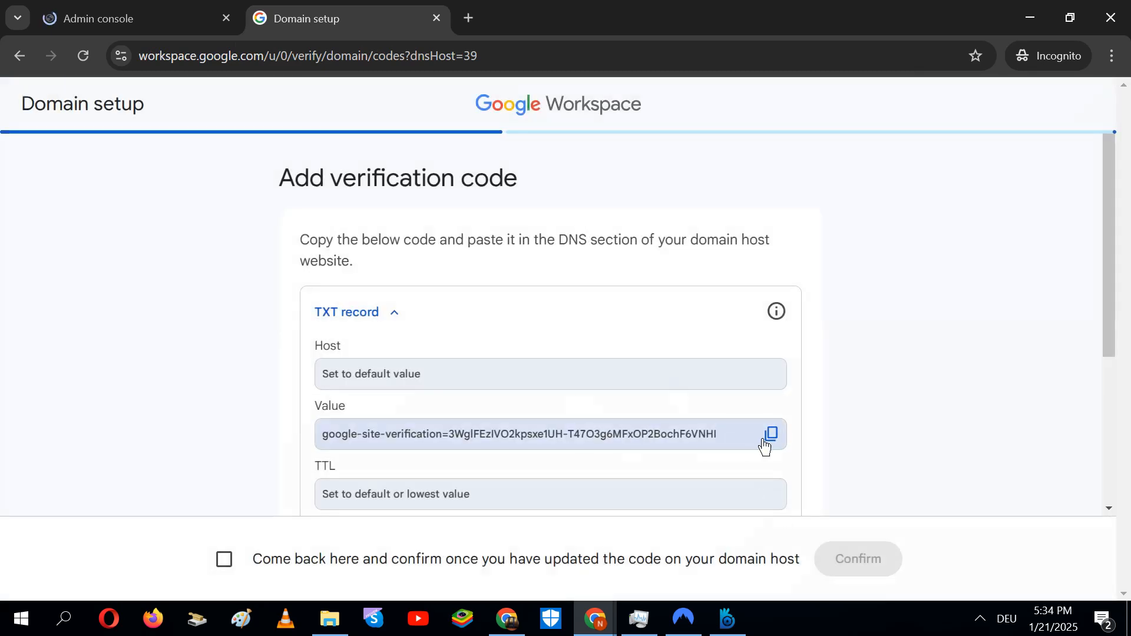
Copy the TXT verification value and CNAME host, then return to the Namecheap domain page
click(781, 450)
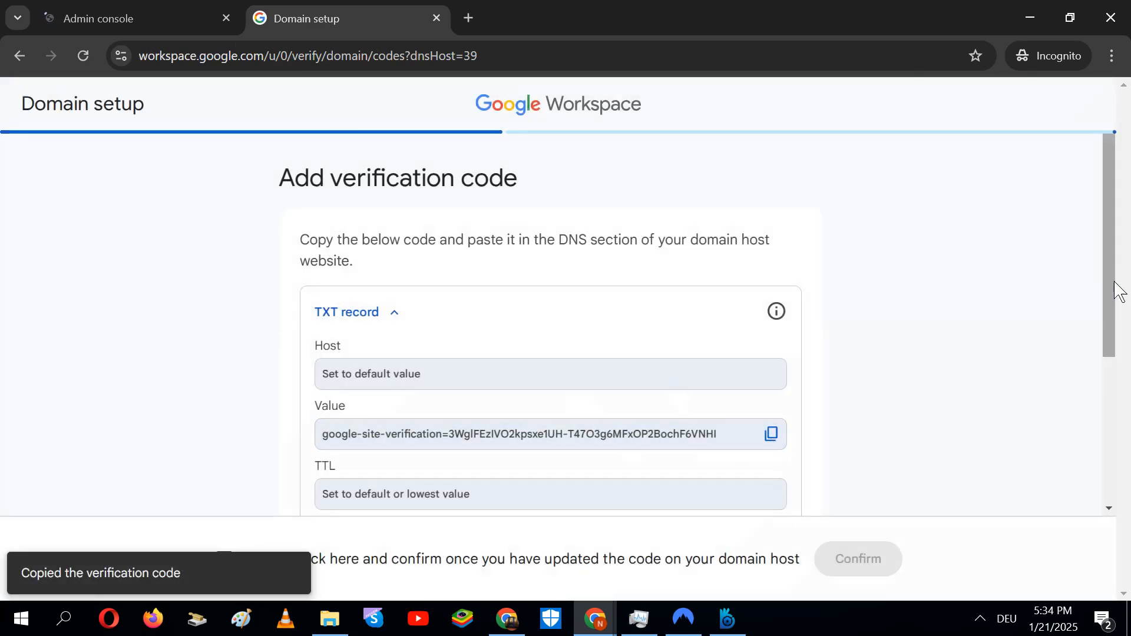
drag(1121, 356, 1126, 443)
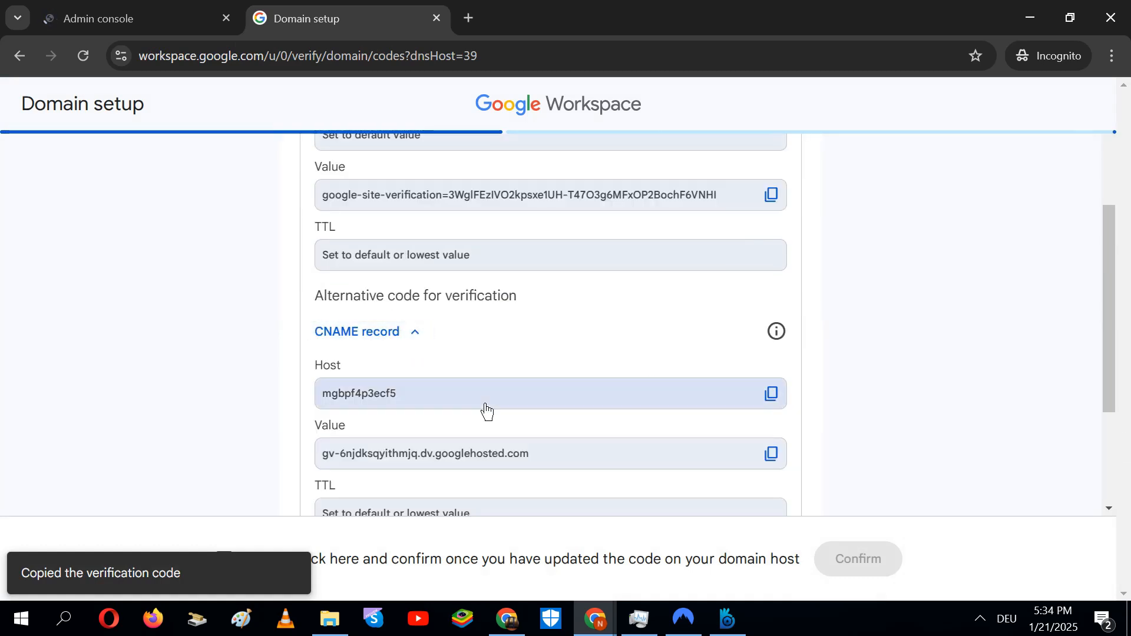
click(789, 400)
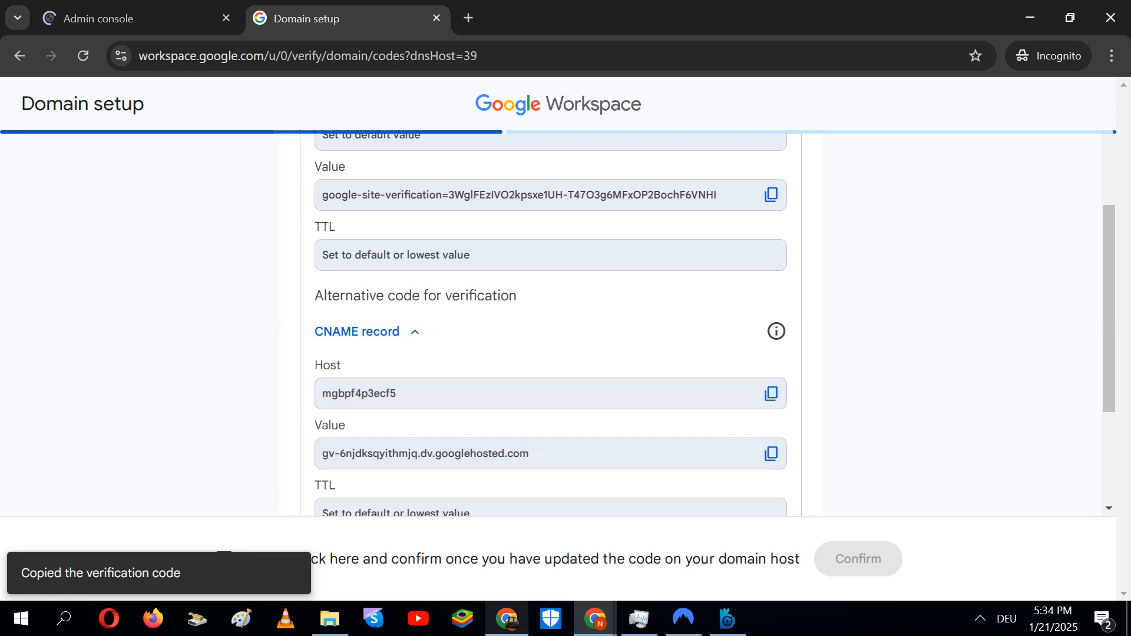
click(506, 619)
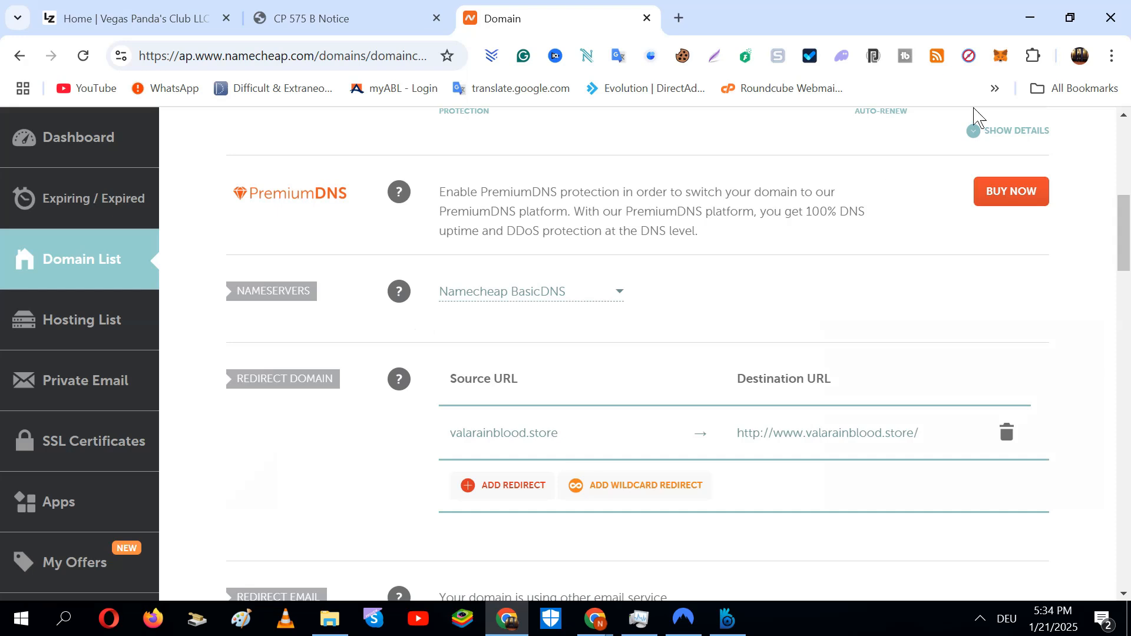
Scroll the valarainblood.store page in Namecheap and open its Advanced DNS host records
drag(1124, 250, 1125, 184)
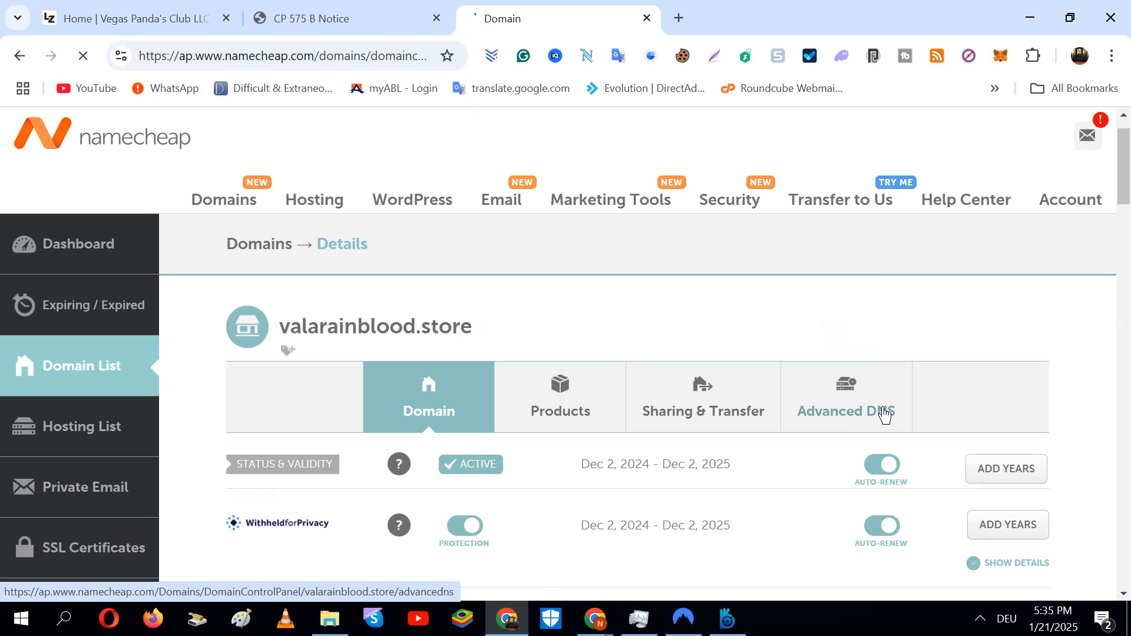
drag(1125, 174, 1125, 187)
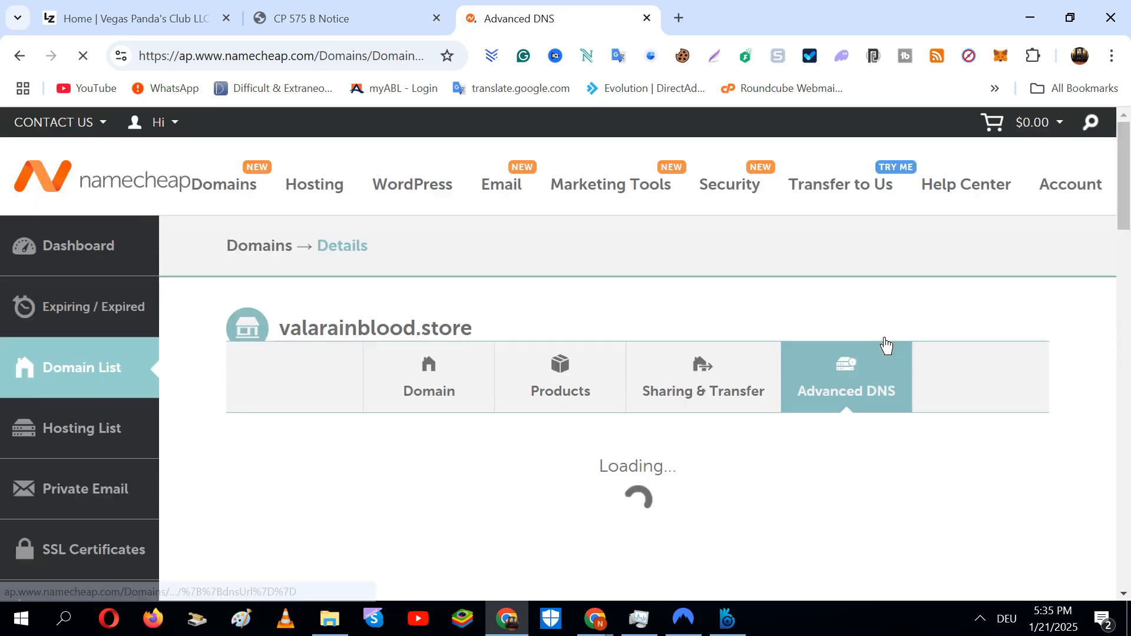
drag(1125, 199, 1125, 248)
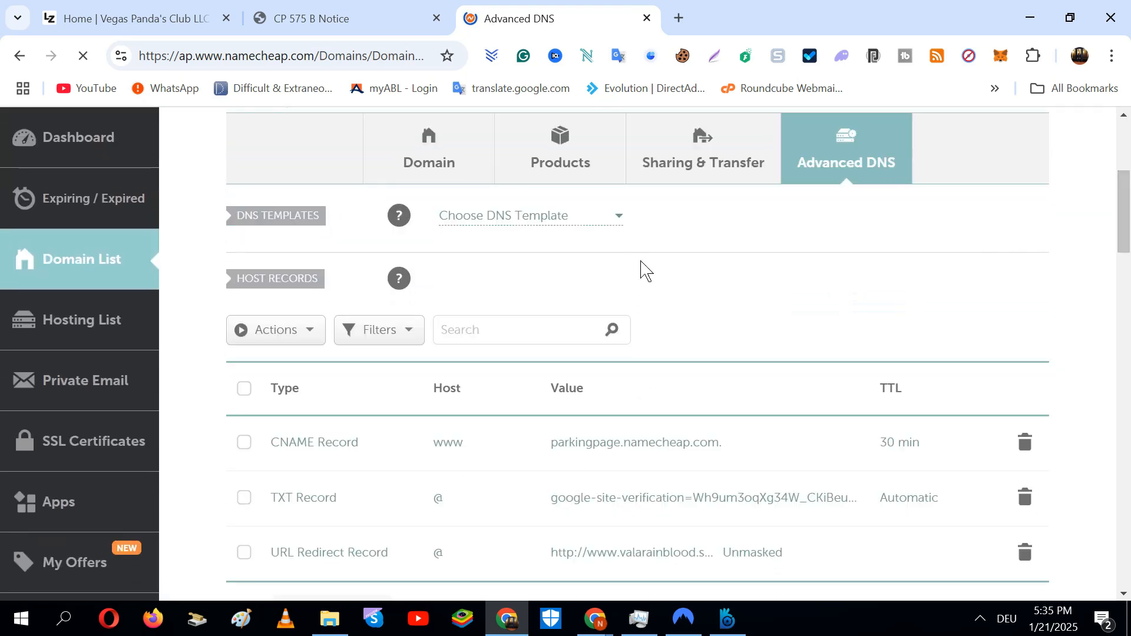
Add a new CNAME record in Namecheap and paste Google's verification host into it
drag(1125, 214, 1125, 236)
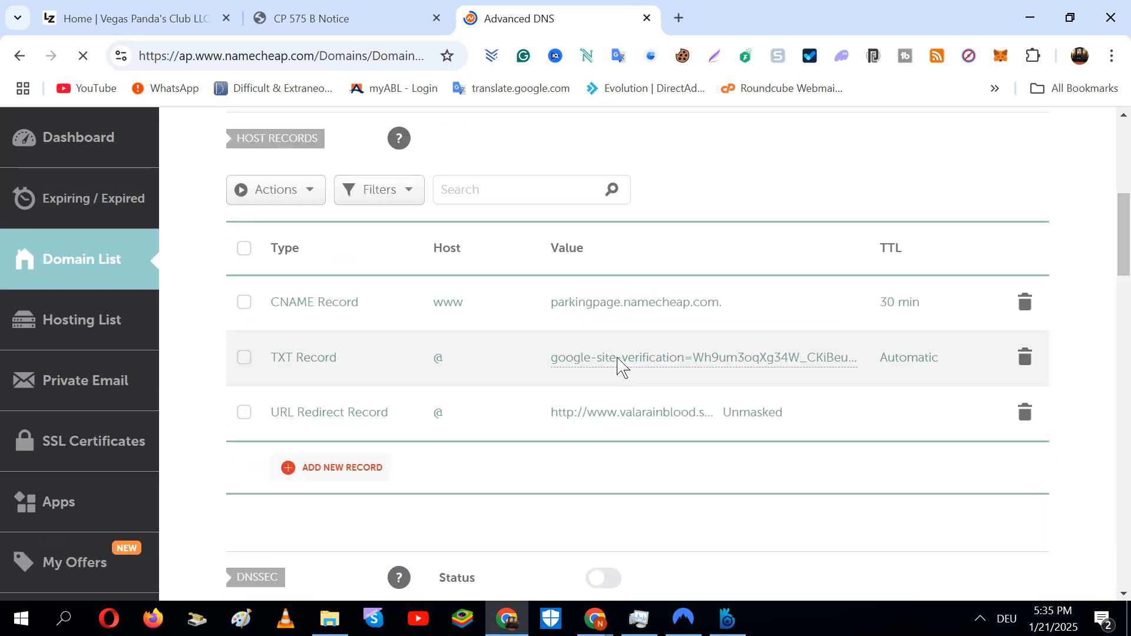
click(365, 480)
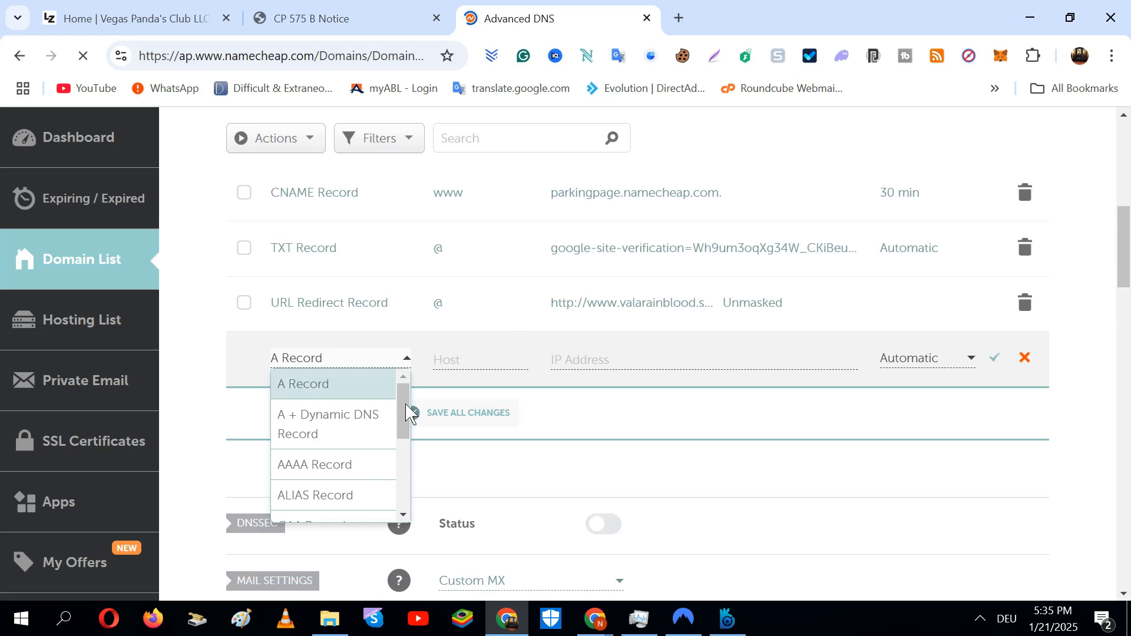
drag(411, 412, 414, 439)
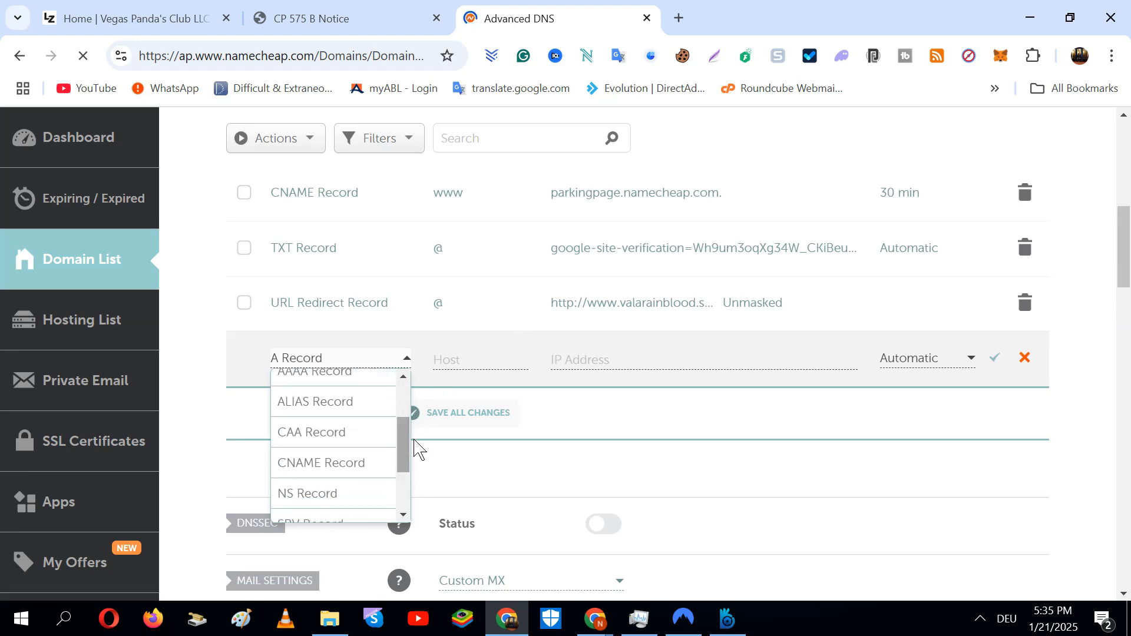
click(373, 470)
click(476, 360)
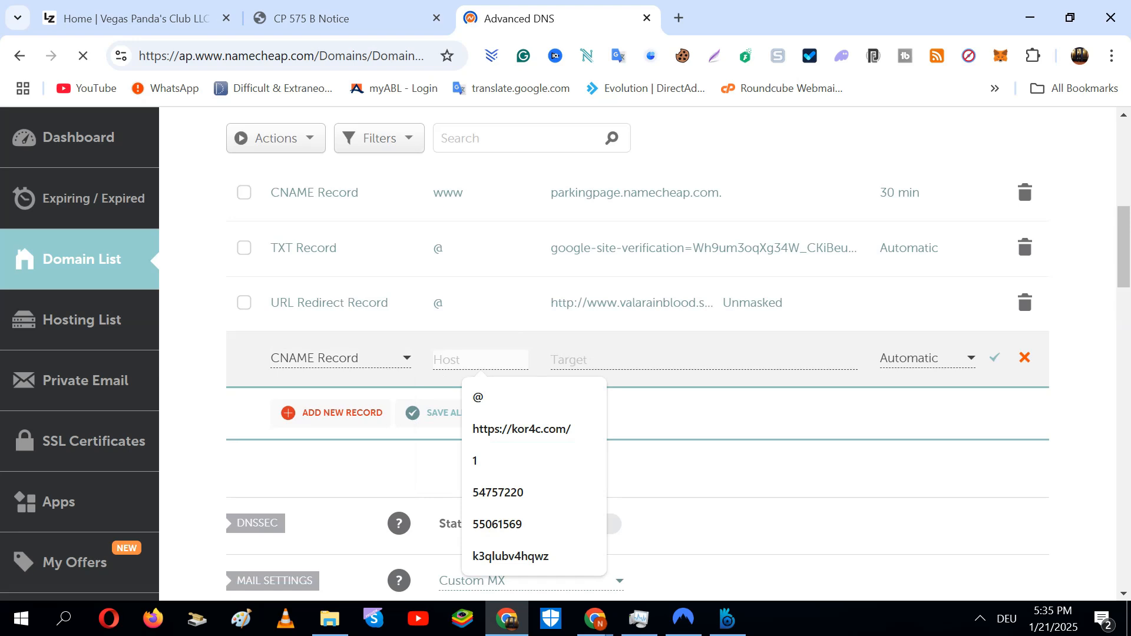
key(ctrl+v)
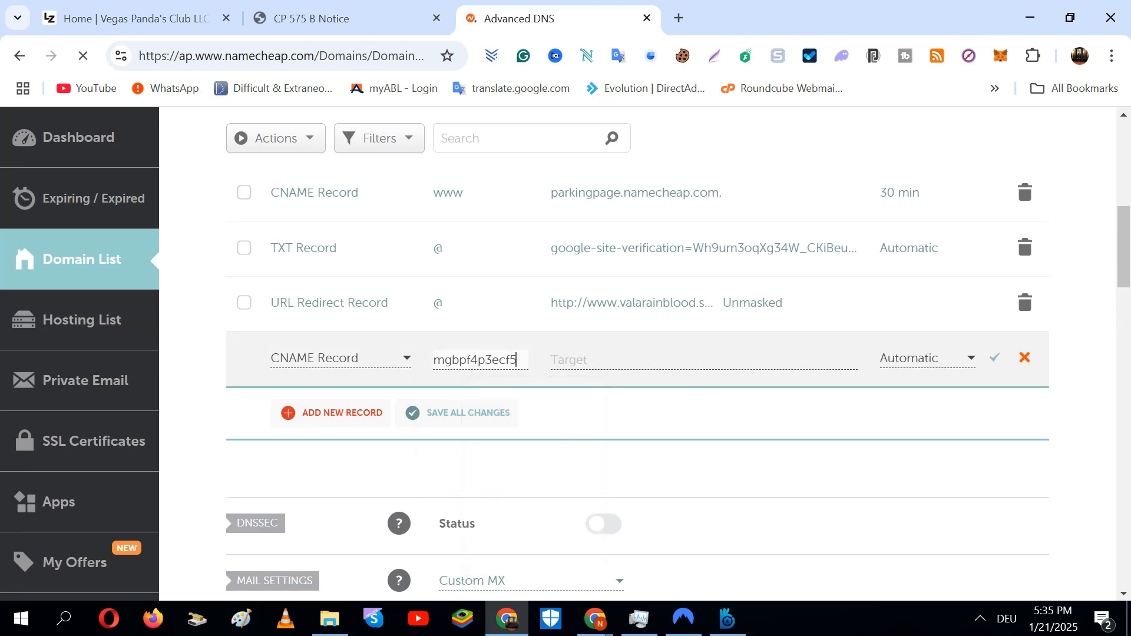
Copy the CNAME value from Google's Domain setup, paste it as the target, and save the record
click(601, 360)
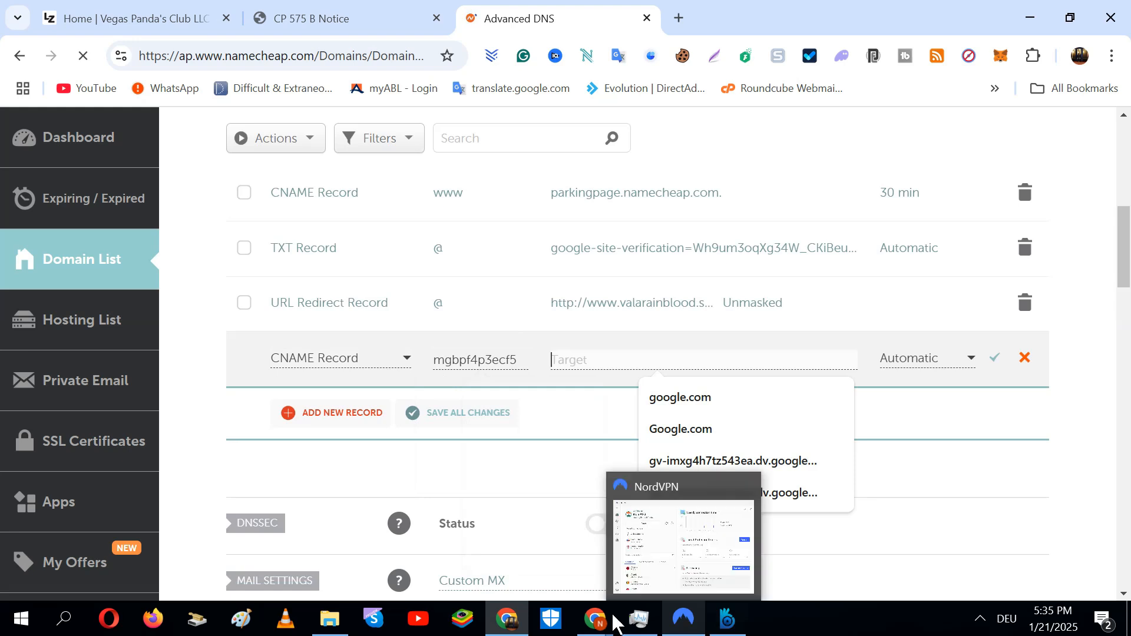
mouse_move(595, 618)
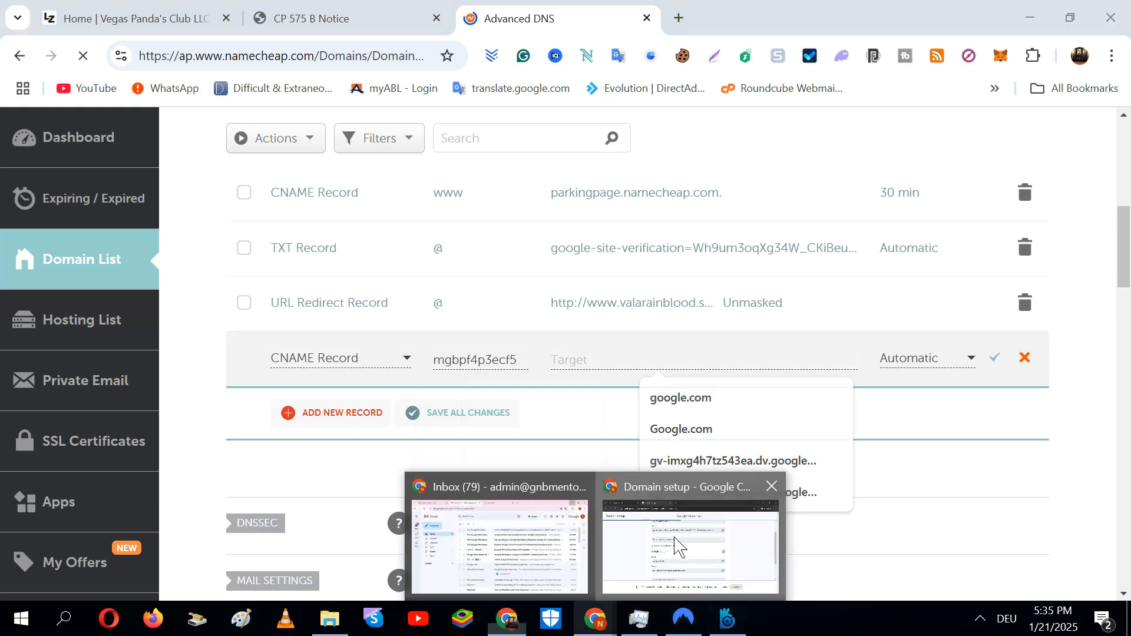
click(679, 536)
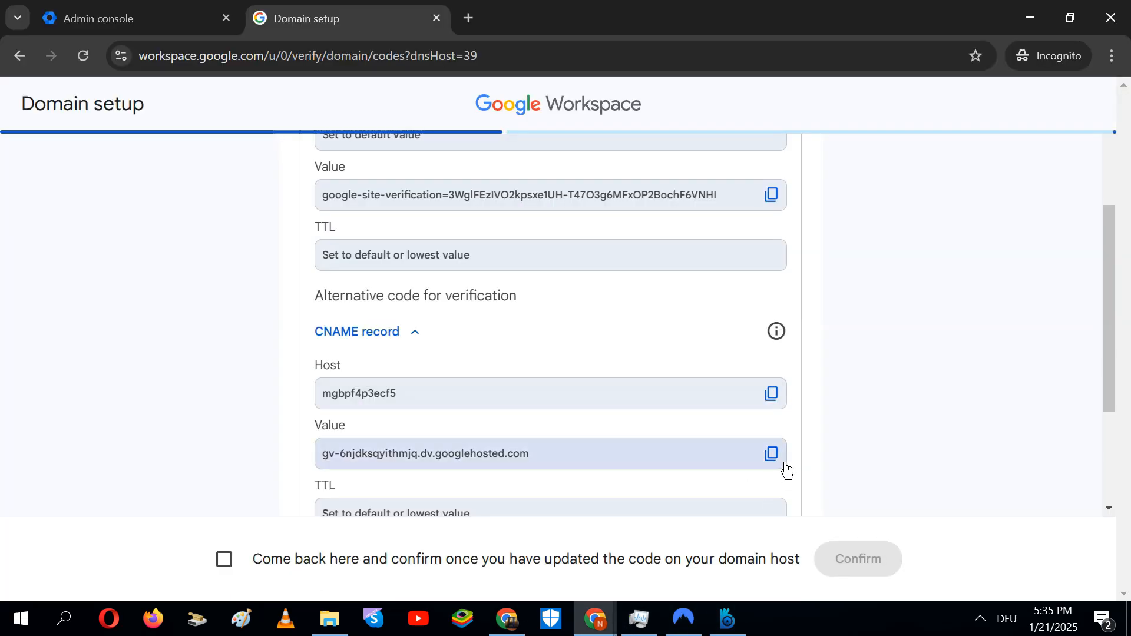
click(786, 470)
click(1033, 17)
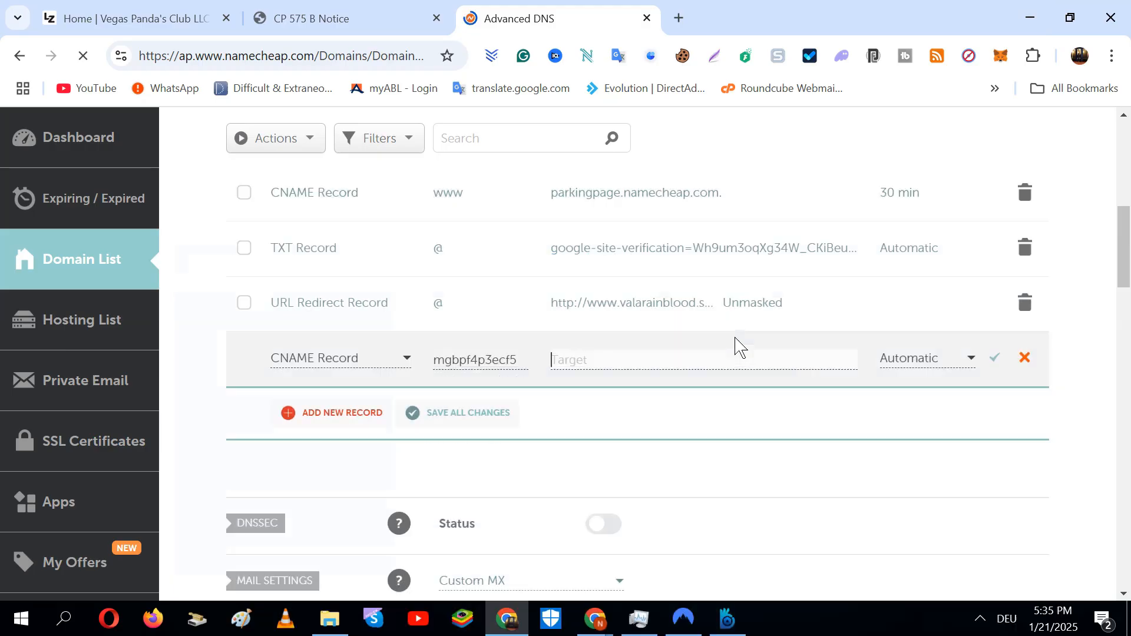
click(682, 361)
key(ctrl+v)
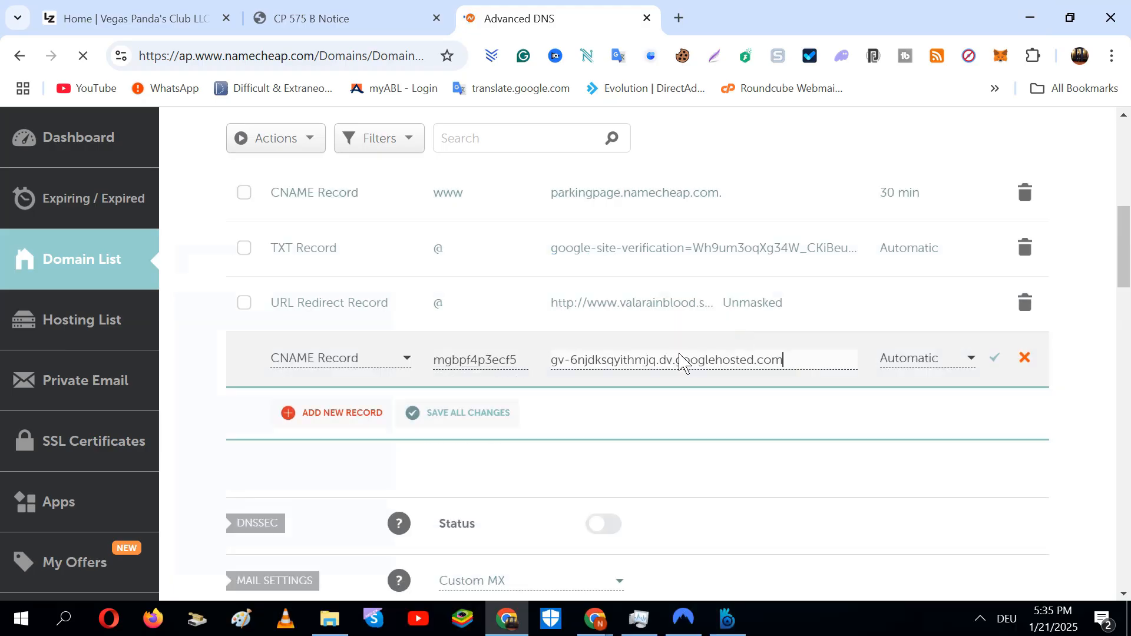
click(1008, 364)
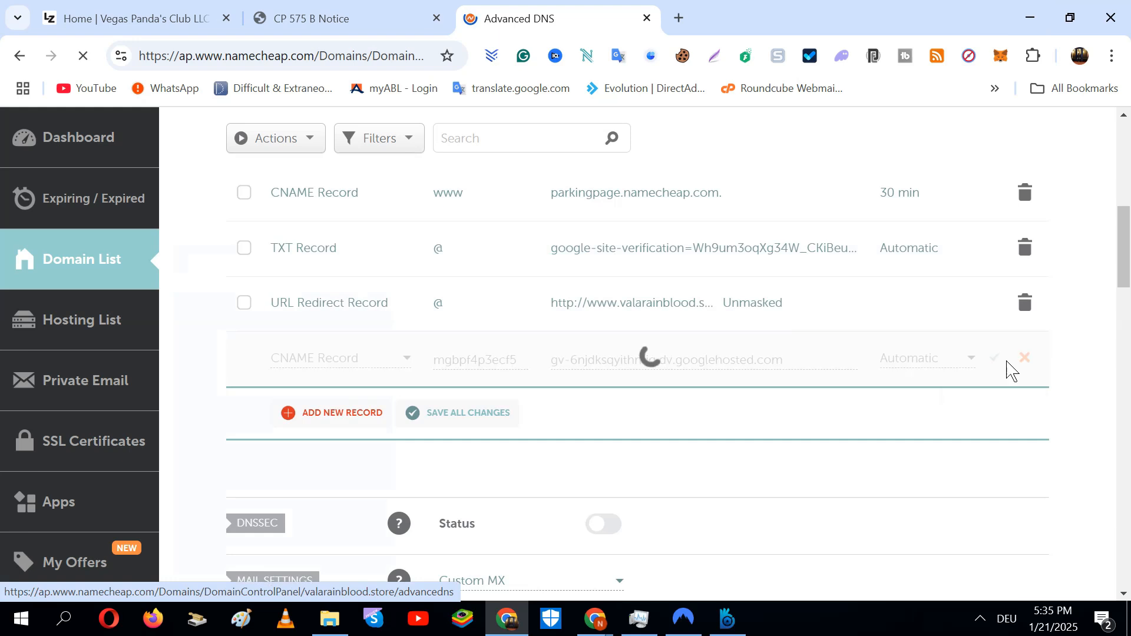
drag(1124, 266, 1125, 328)
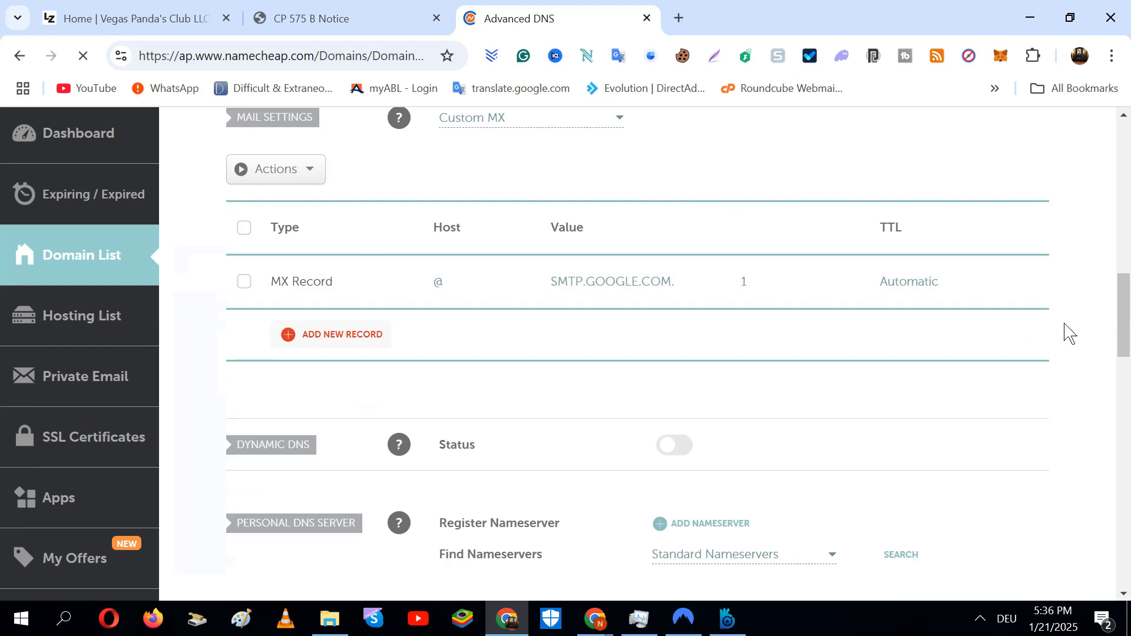
Check the Mail Settings options and leave them on Custom MX
scroll(551, 143, up, 1)
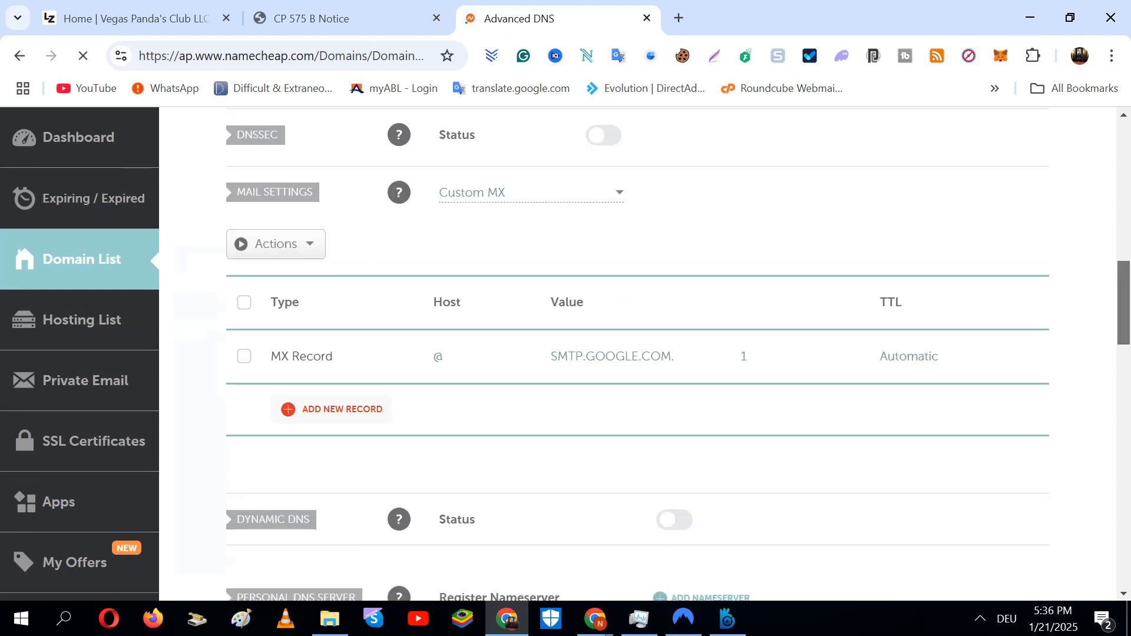
click(534, 188)
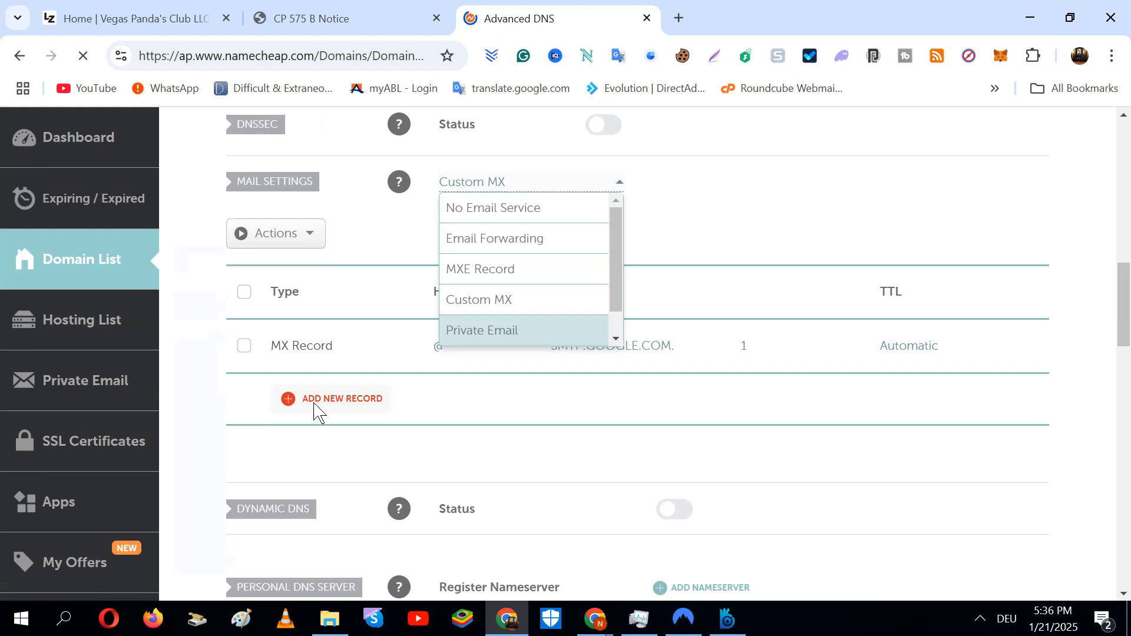
click(571, 450)
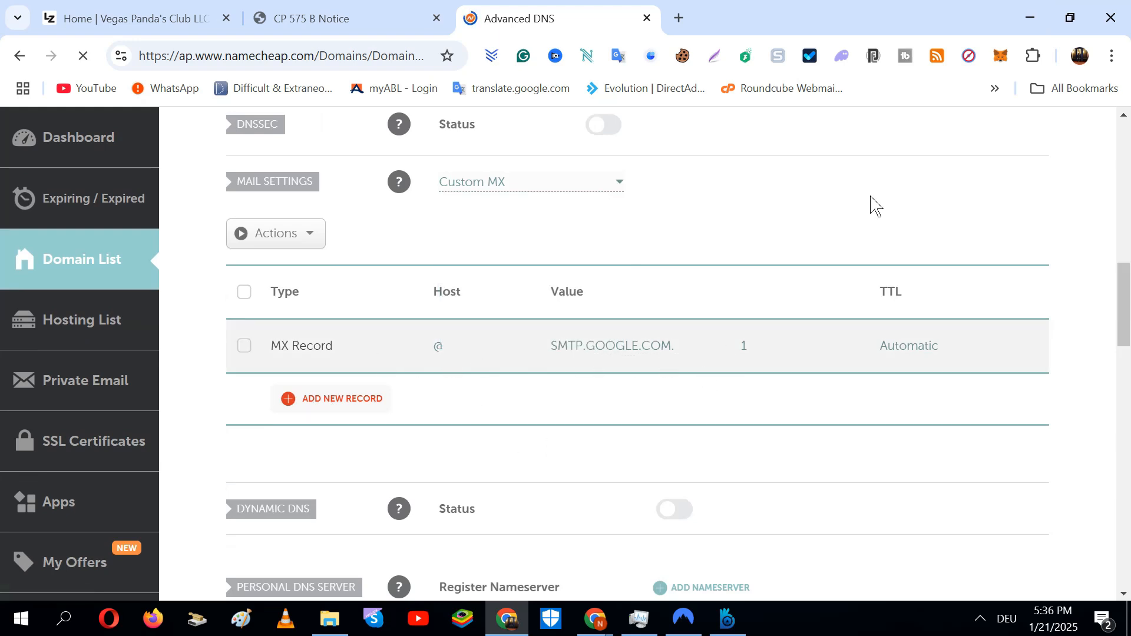
Minimize the Namecheap window and bring back Google's Domain setup page
click(1040, 17)
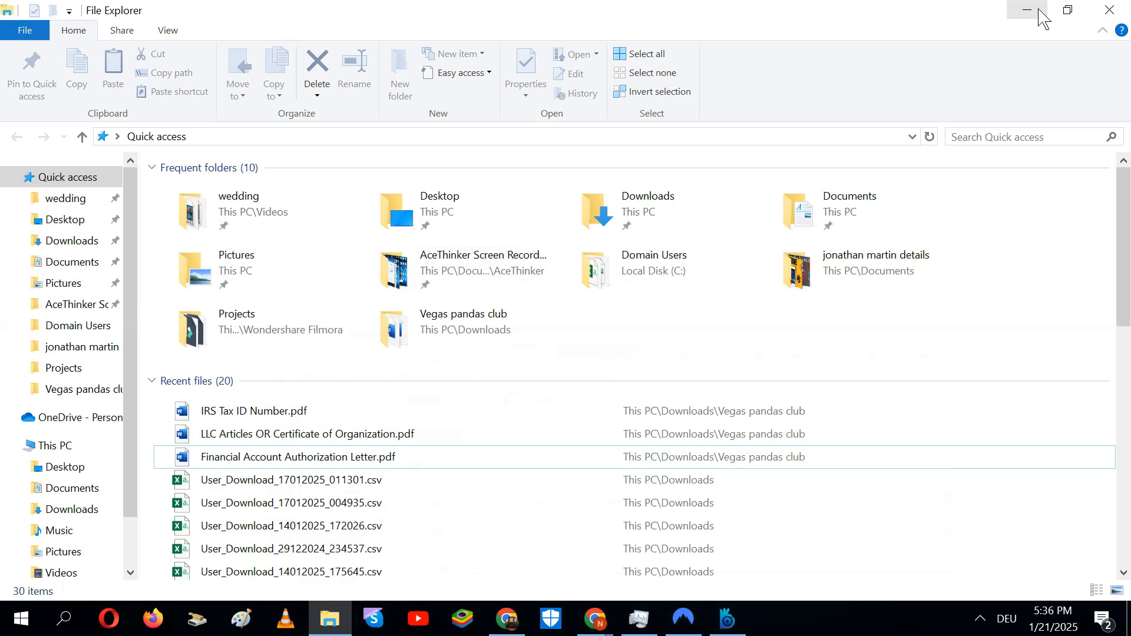
mouse_move(595, 619)
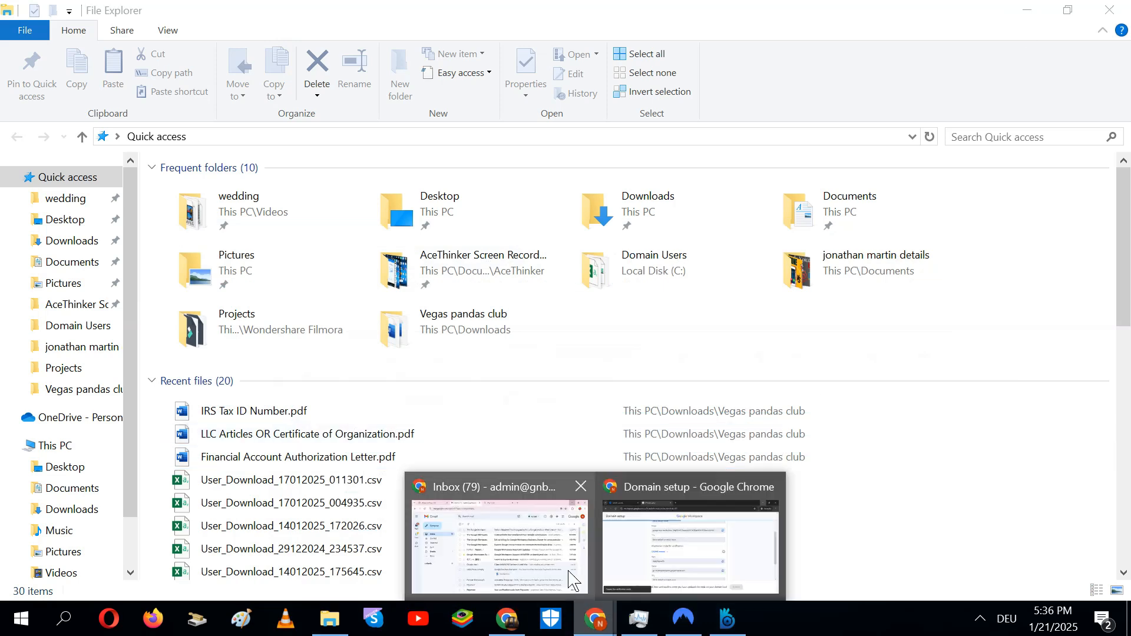
click(683, 557)
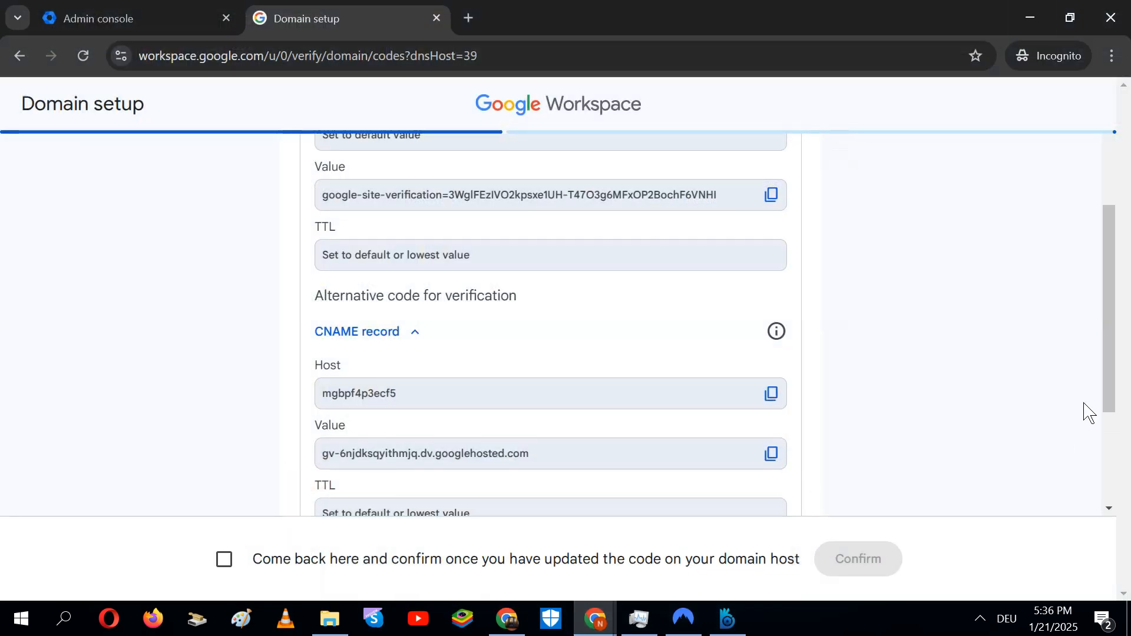
Acknowledge that the TXT and CNAME codes were added and confirm to start verification
scroll(1119, 392, down, 3)
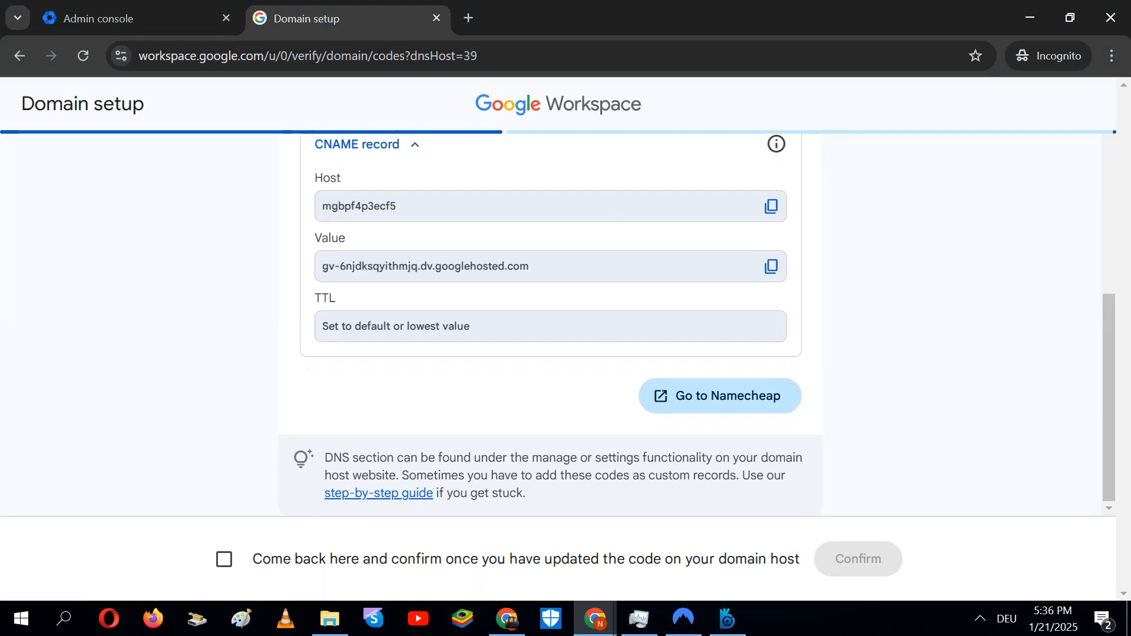
click(224, 561)
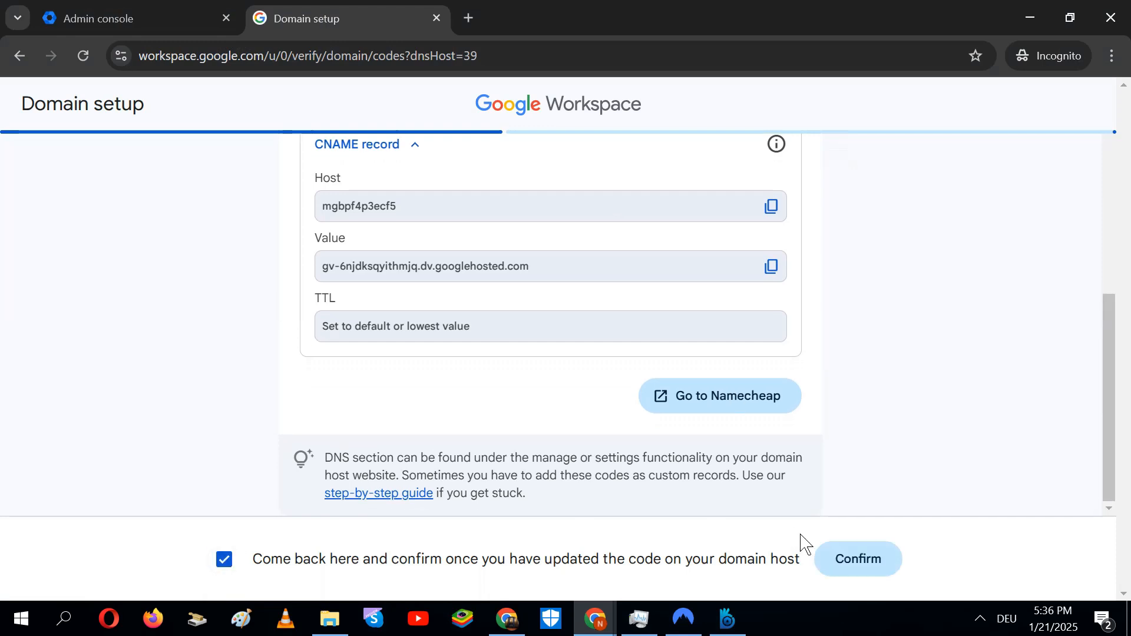
click(874, 569)
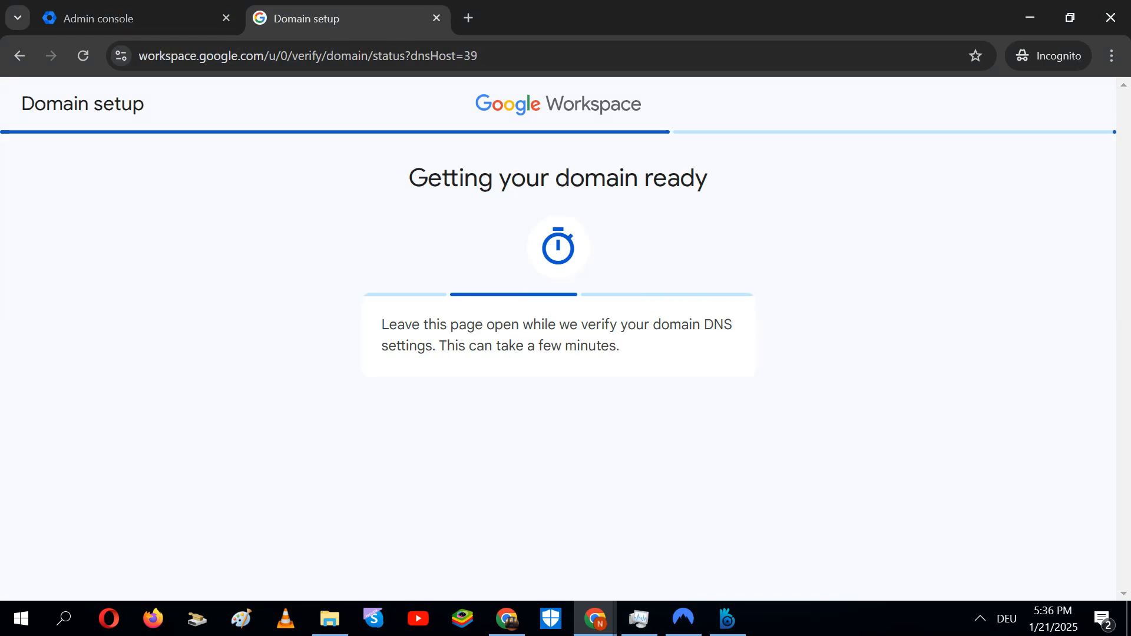
Open the SMTP.GOOGLE.COM. MX record (priority 1) for editing in Namecheap's Advanced DNS
click(526, 628)
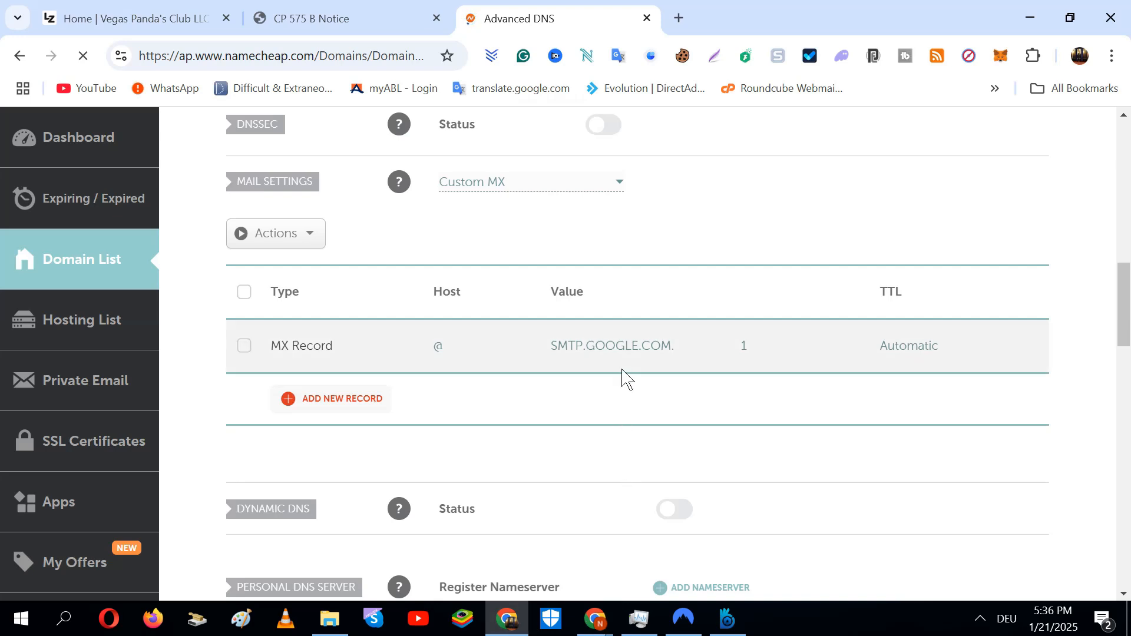
click(661, 363)
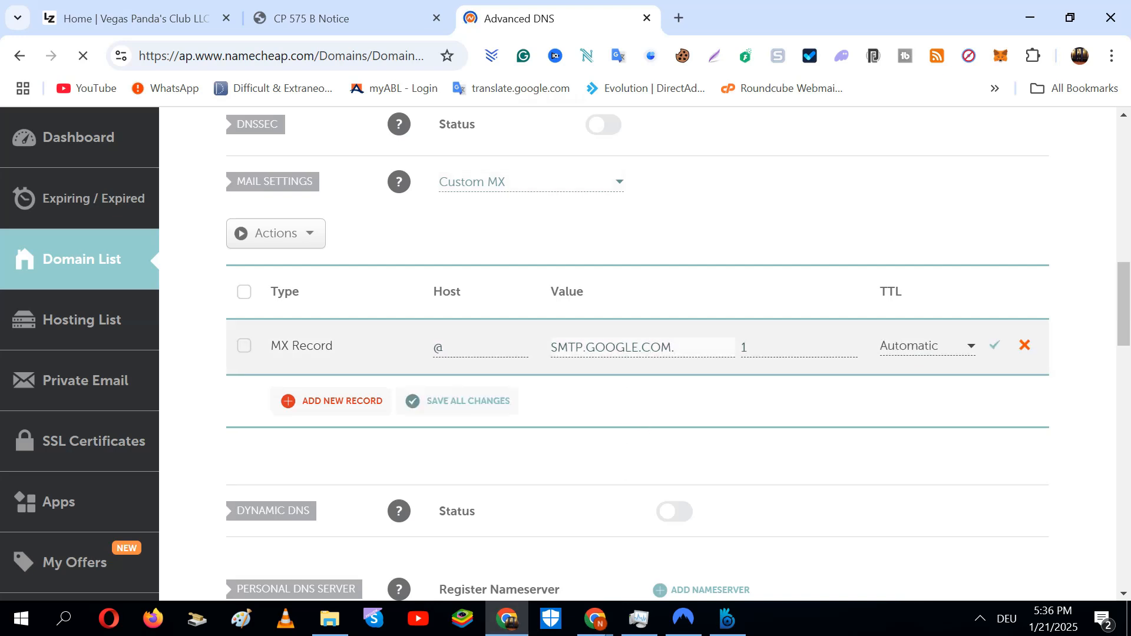
click(462, 348)
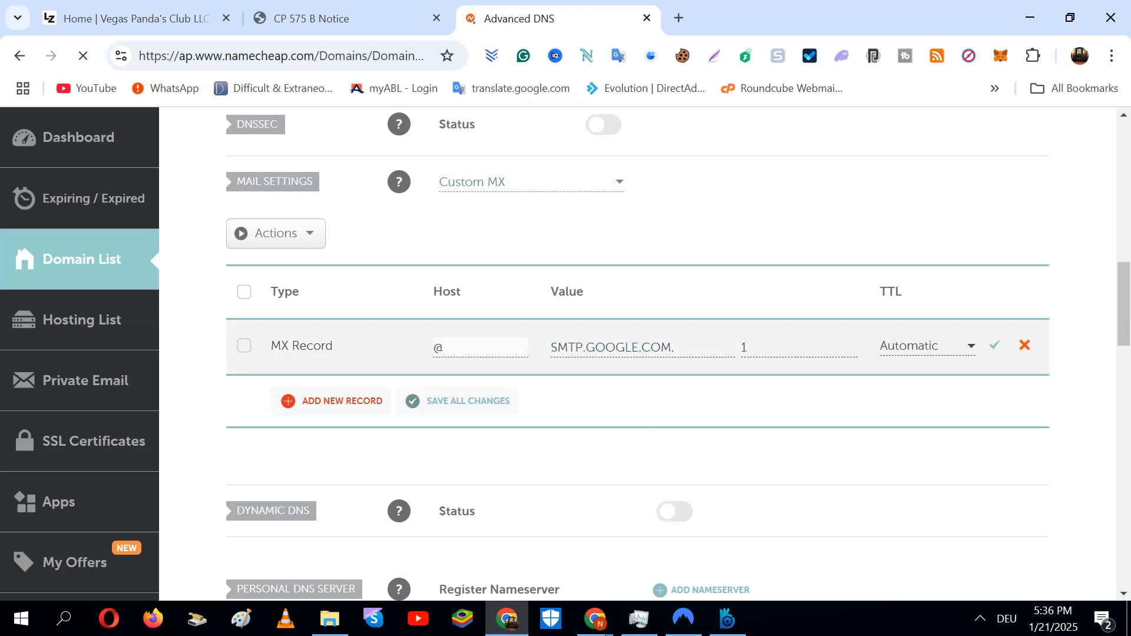
key(Tab)
key(Tab)
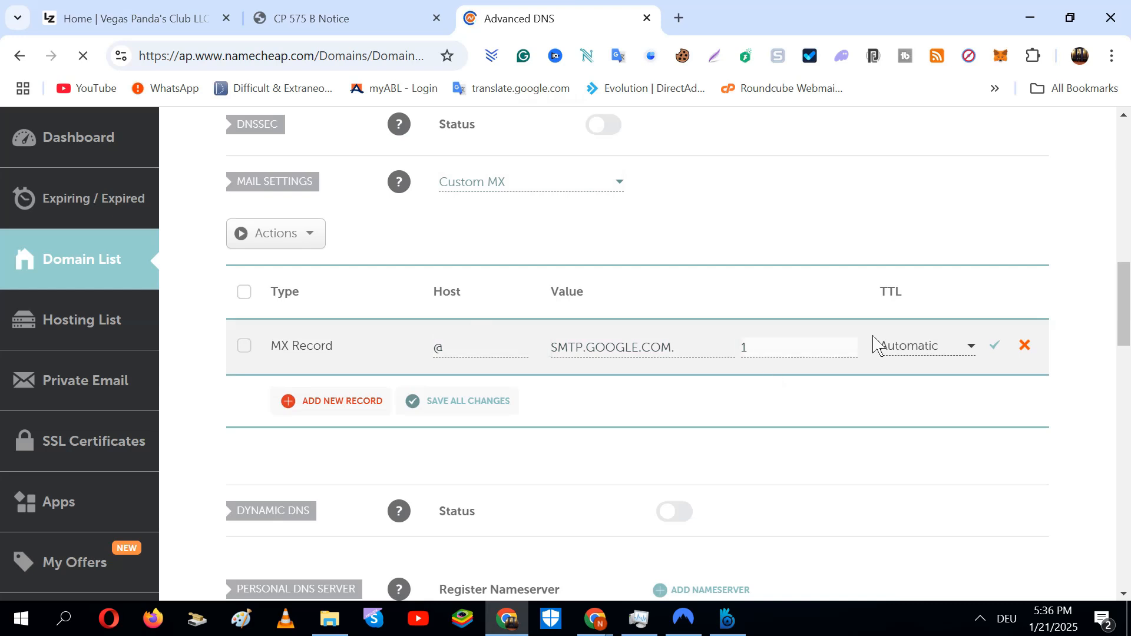
click(1000, 354)
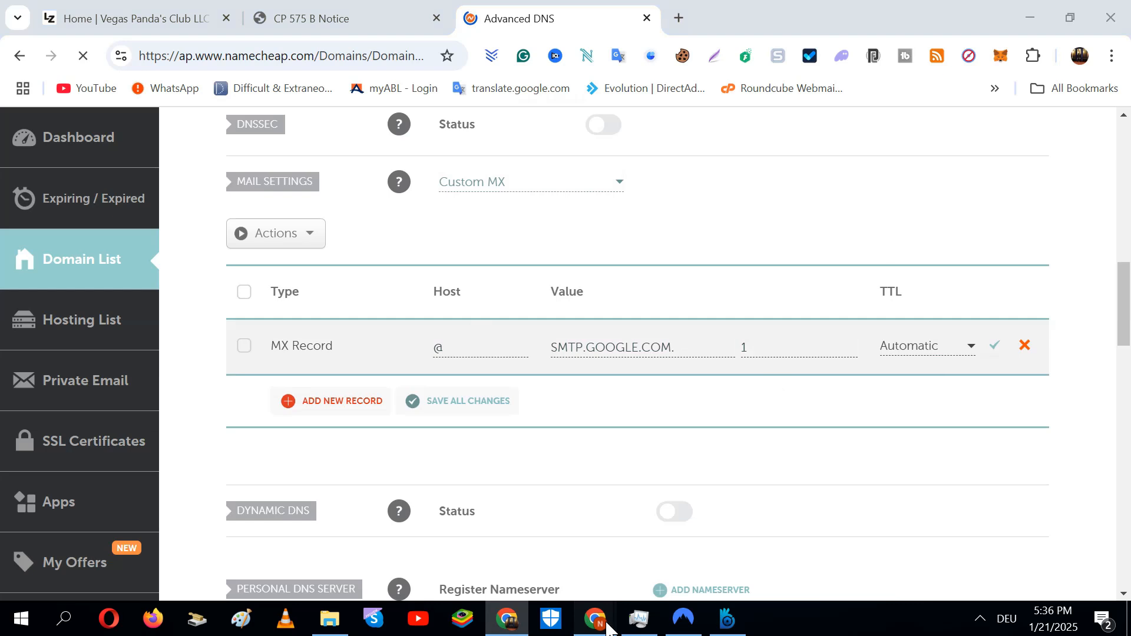
Check that valarainblood.store is verified with Gmail ready, close setup, and reload the Admin home
mouse_move(616, 610)
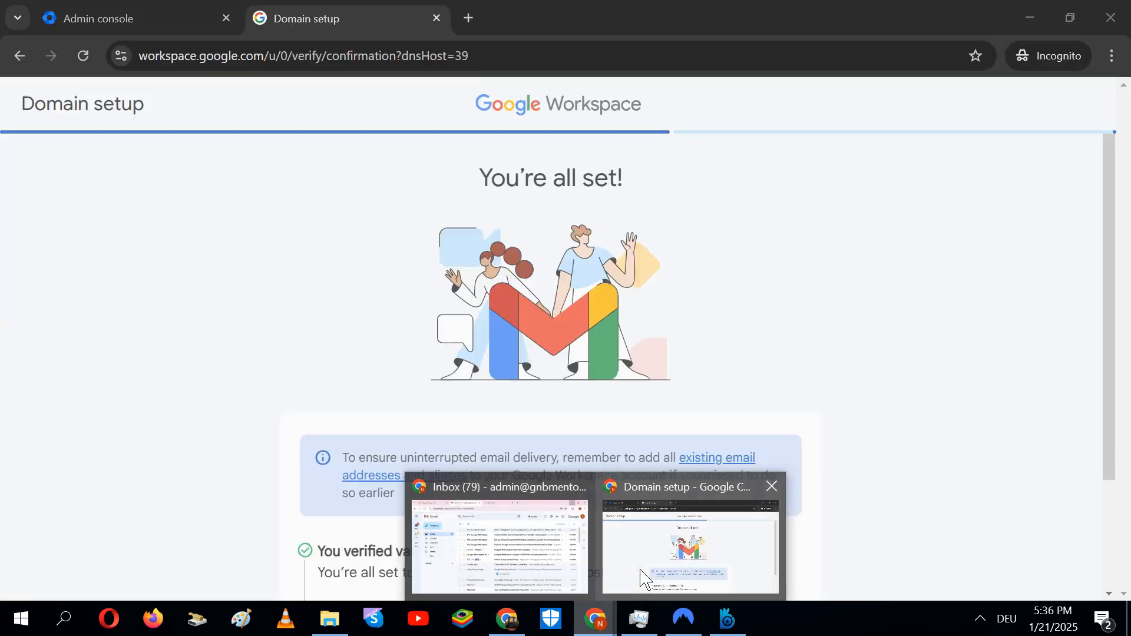
click(642, 575)
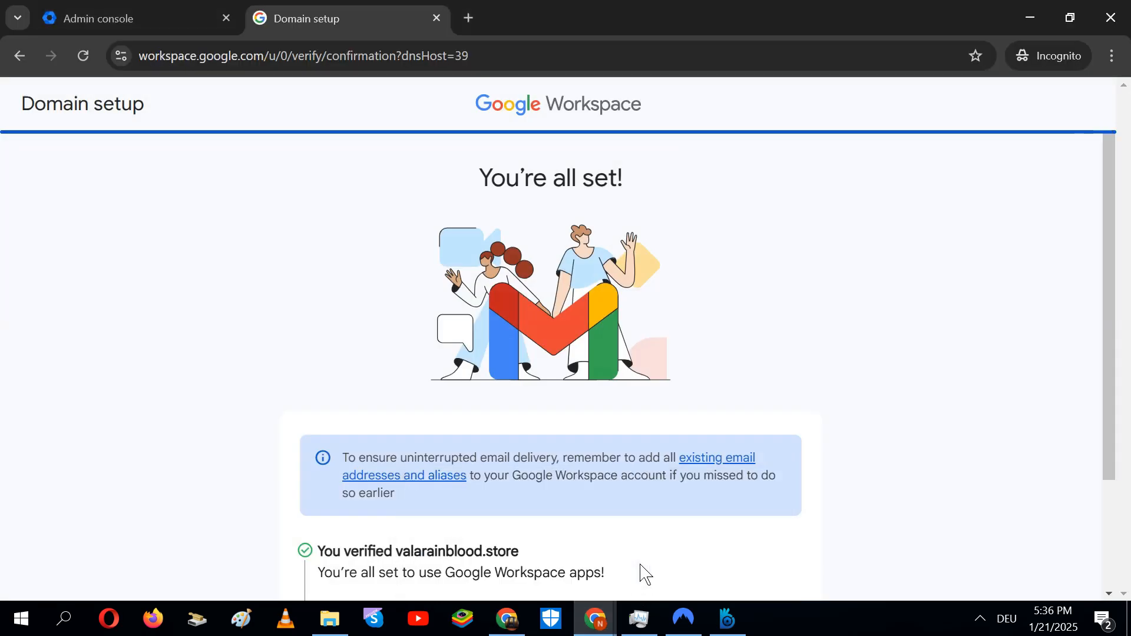
drag(1123, 336, 1122, 386)
scroll(1020, 448, down, 2)
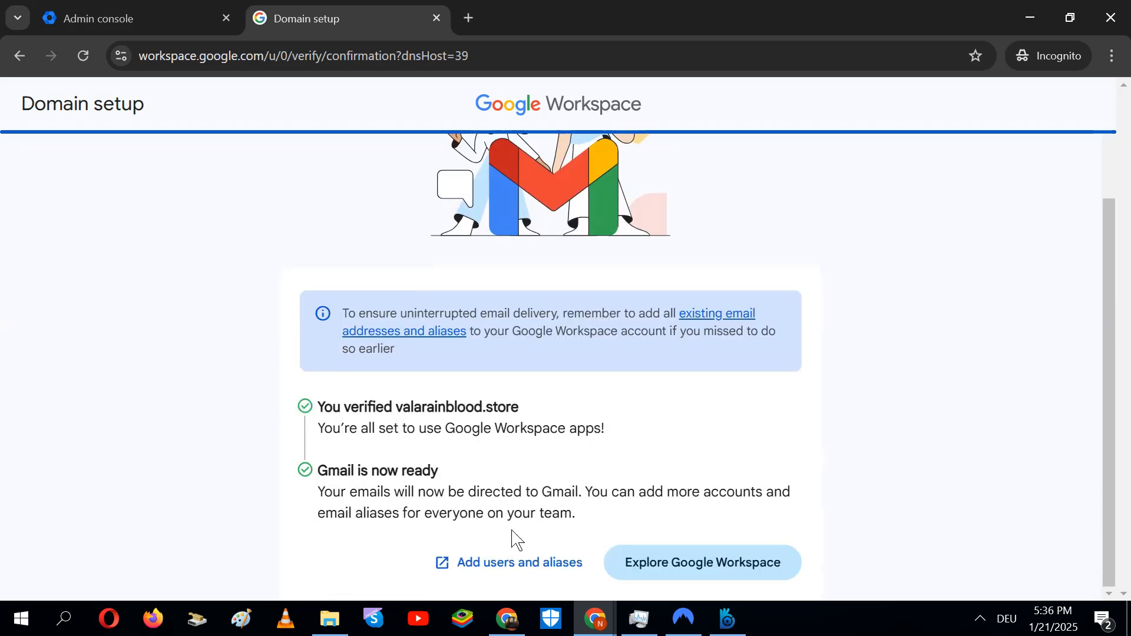
click(437, 18)
click(88, 61)
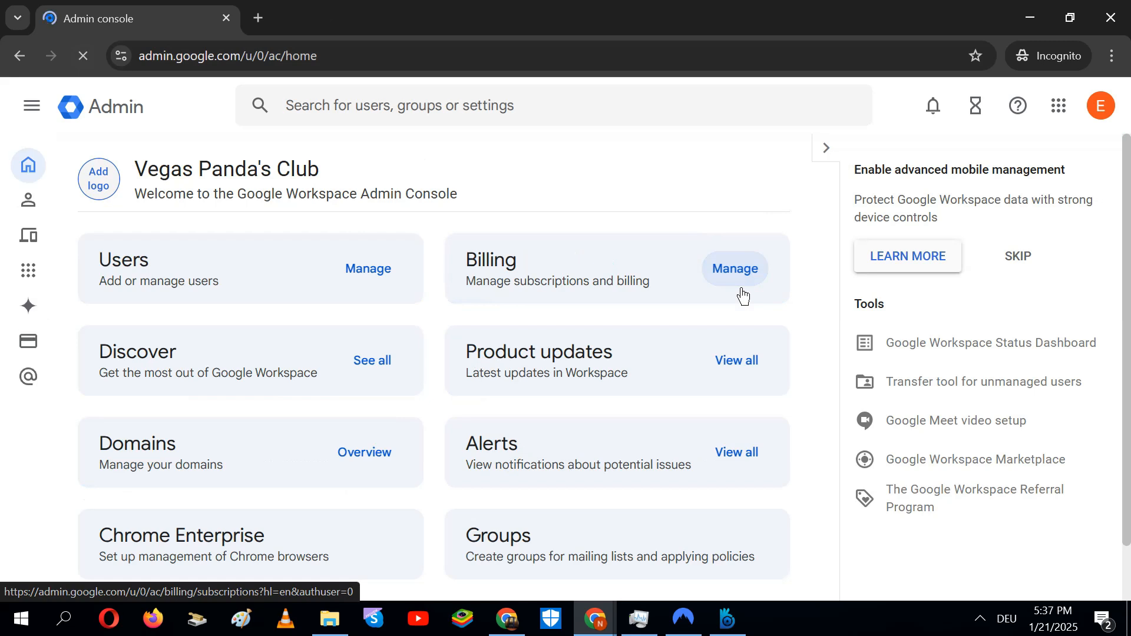
Add a subscription and compare Google Voice Starter $10, Standard $20 and Premier $30 plans
click(742, 292)
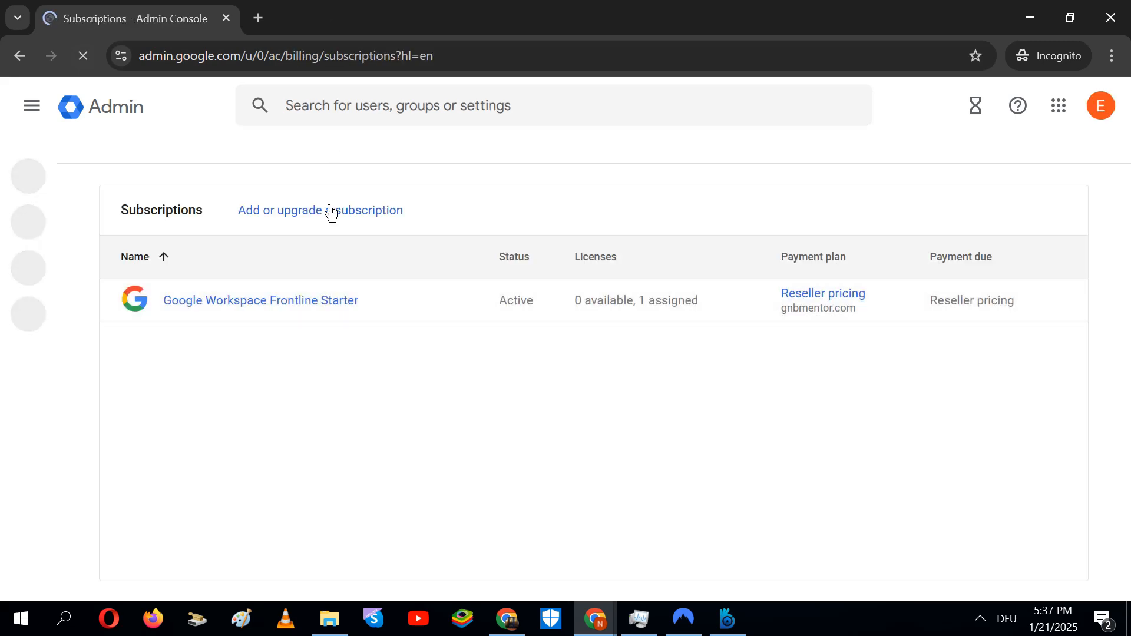
click(332, 217)
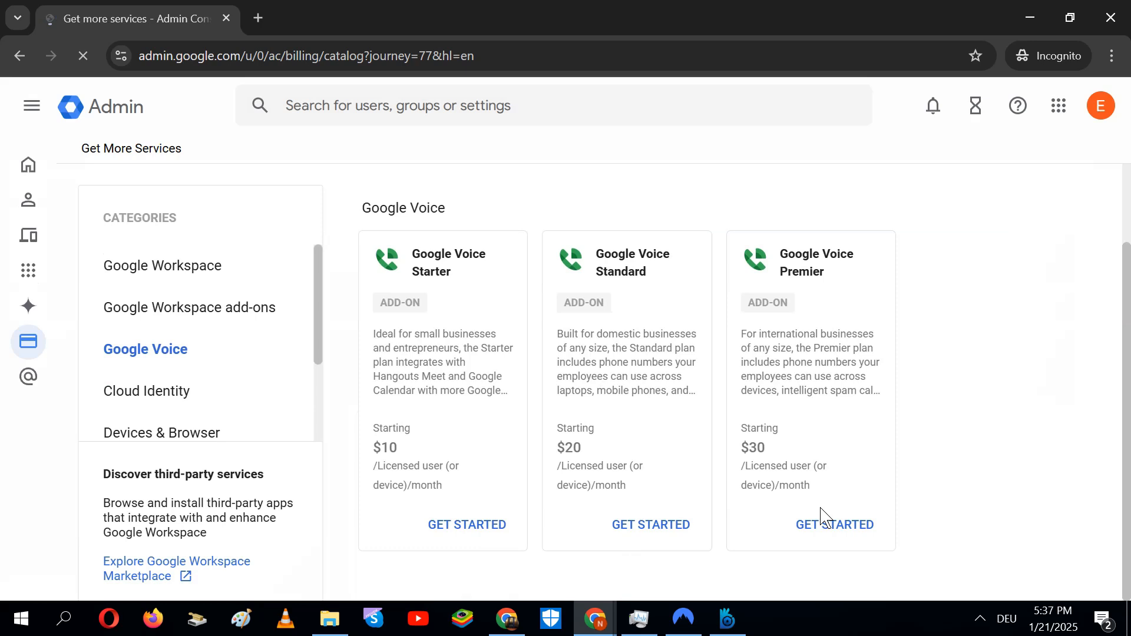
drag(711, 446, 781, 449)
click(781, 449)
drag(597, 460, 553, 445)
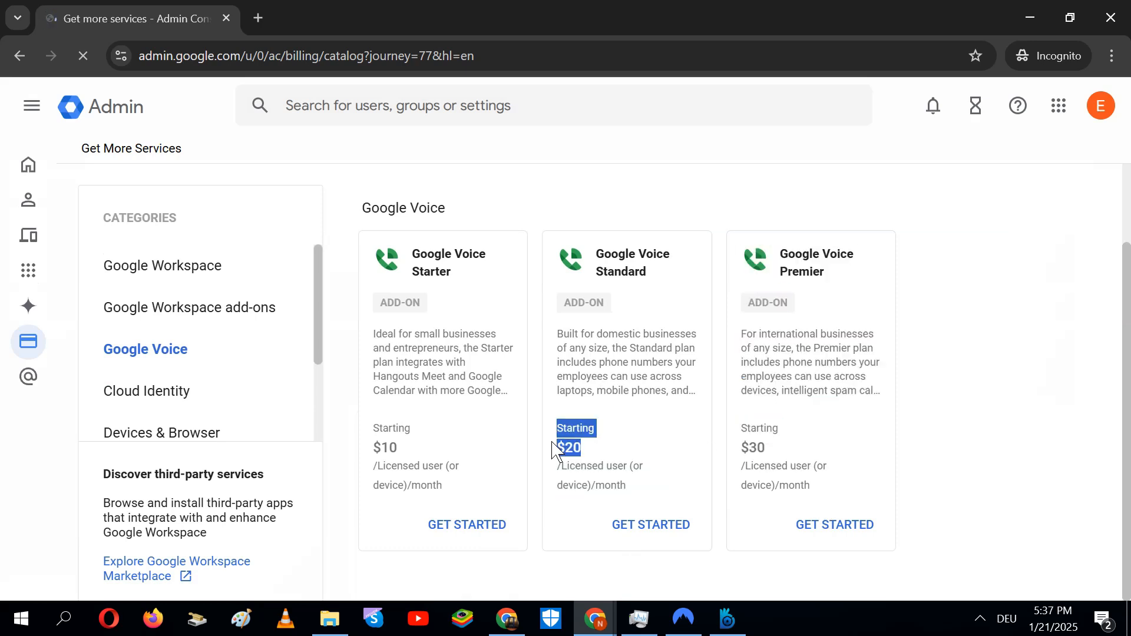
click(501, 448)
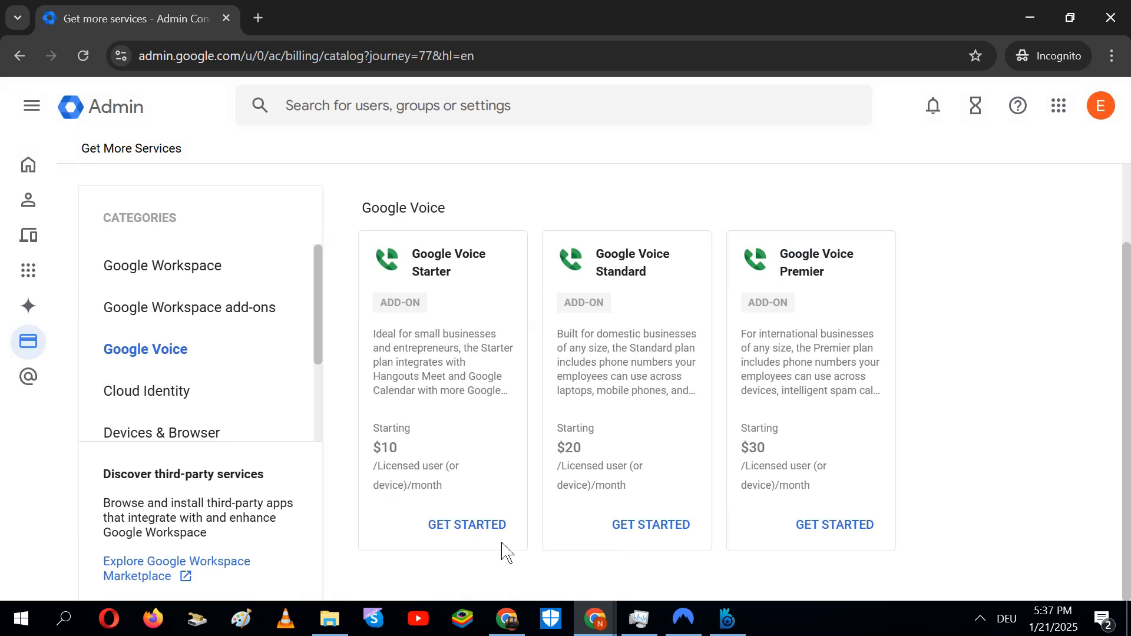
Start a Google Voice Starter subscription and continue to the payment plan step
click(486, 537)
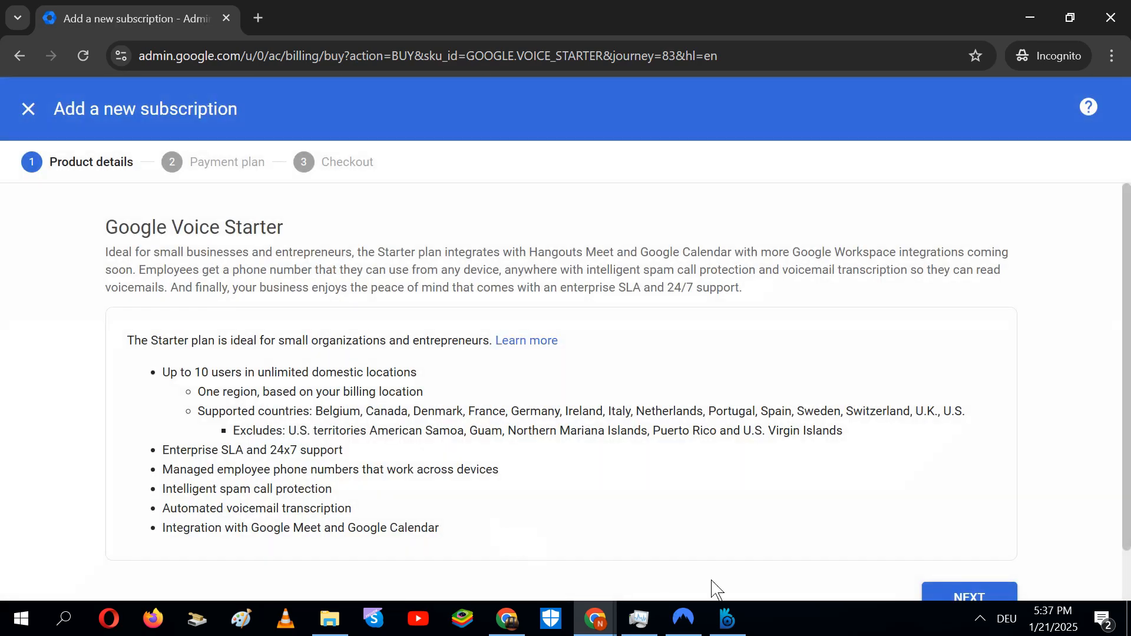
scroll(1094, 426, down, 1)
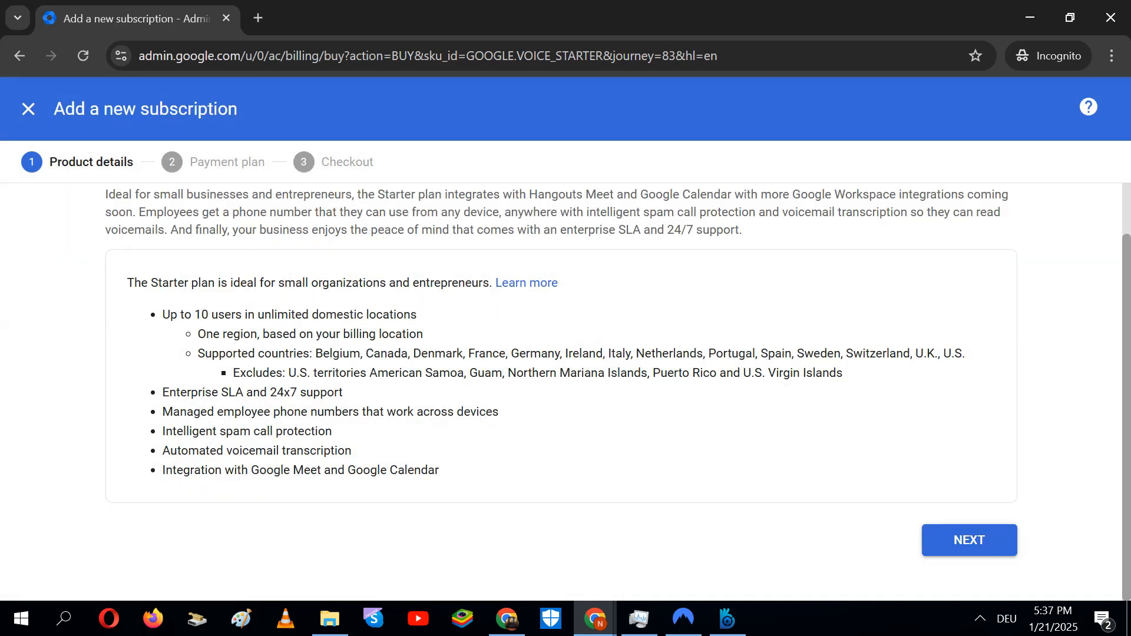
click(979, 551)
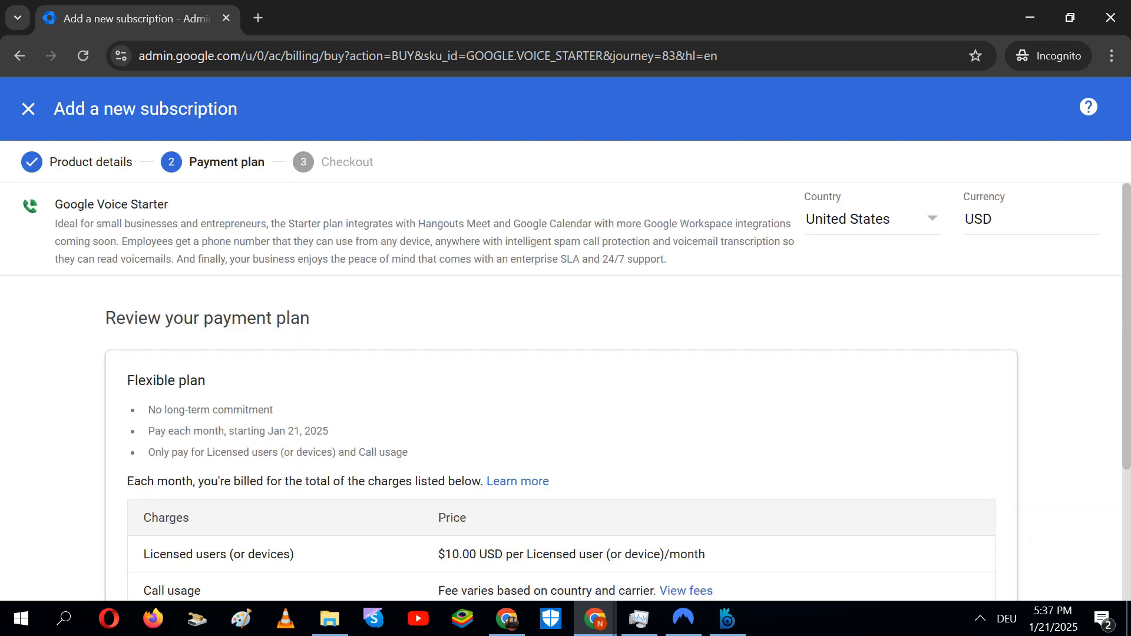
Review the Flexible plan's monthly terms, start date and $10 per licensed user price
scroll(316, 406, down, 4)
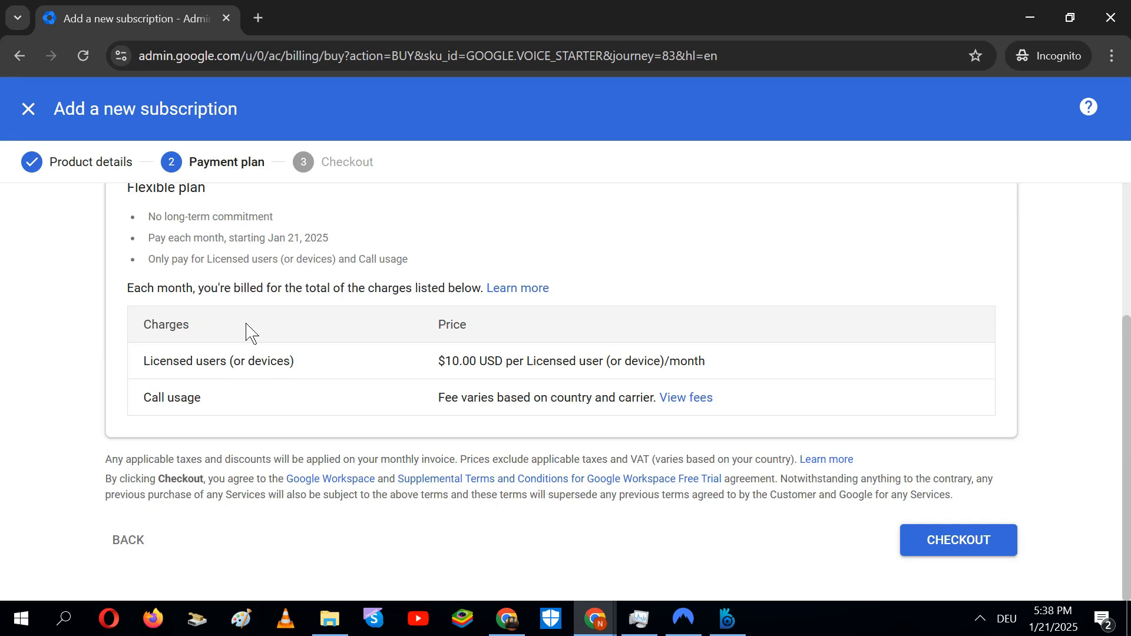
drag(149, 238, 225, 239)
drag(294, 238, 312, 239)
drag(513, 361, 772, 380)
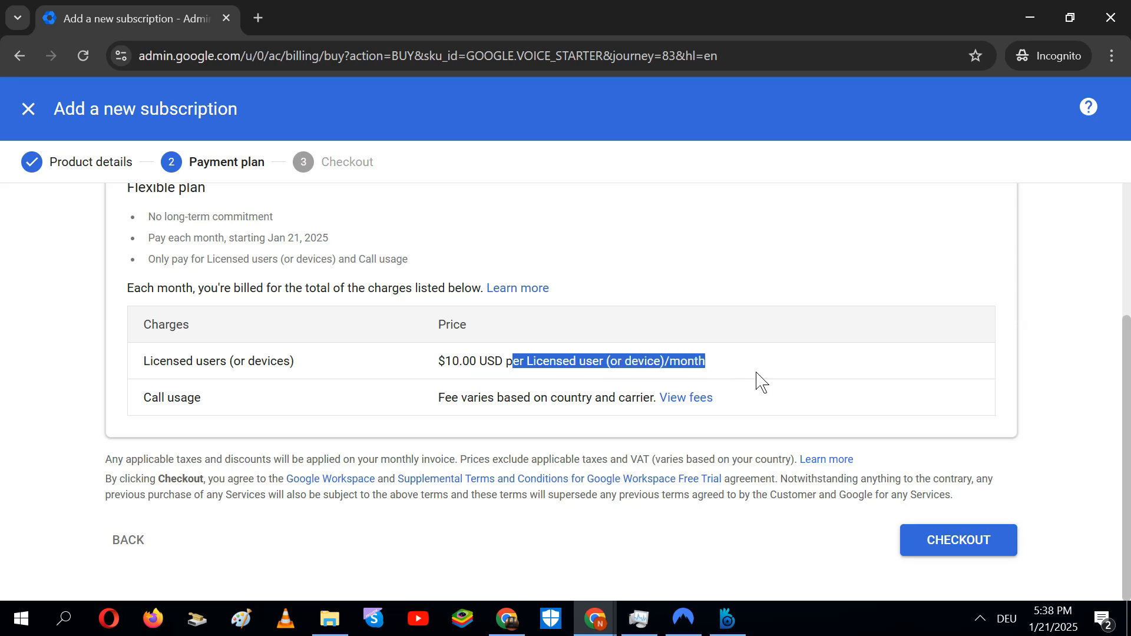
click(759, 380)
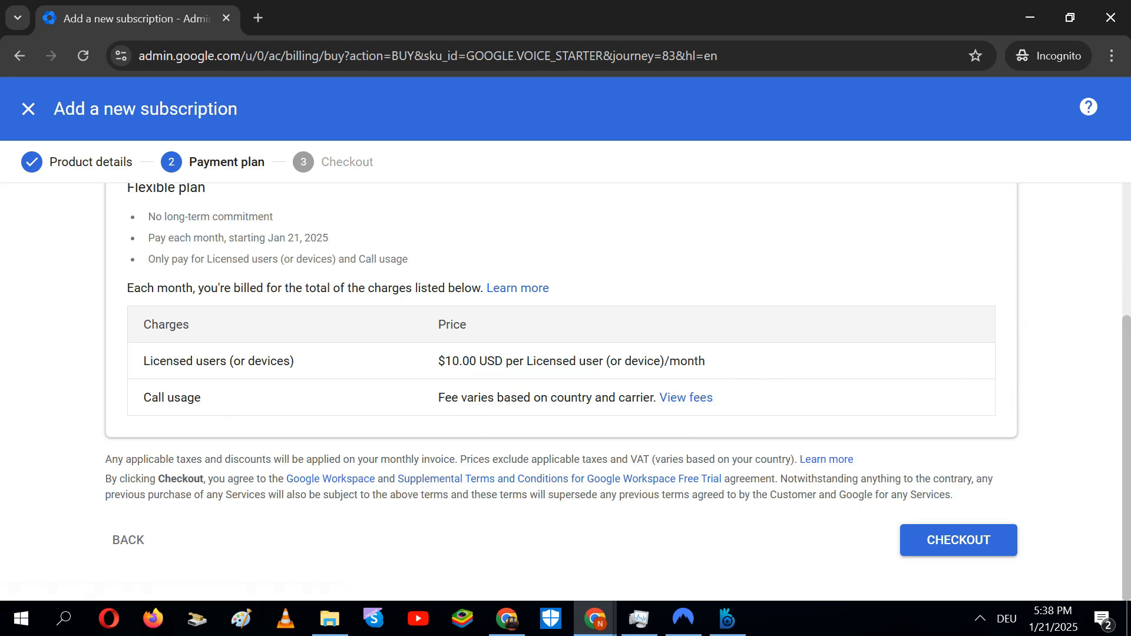
Open the call usage fees at voice.google.com/rates and browse the per-country rates table
click(692, 407)
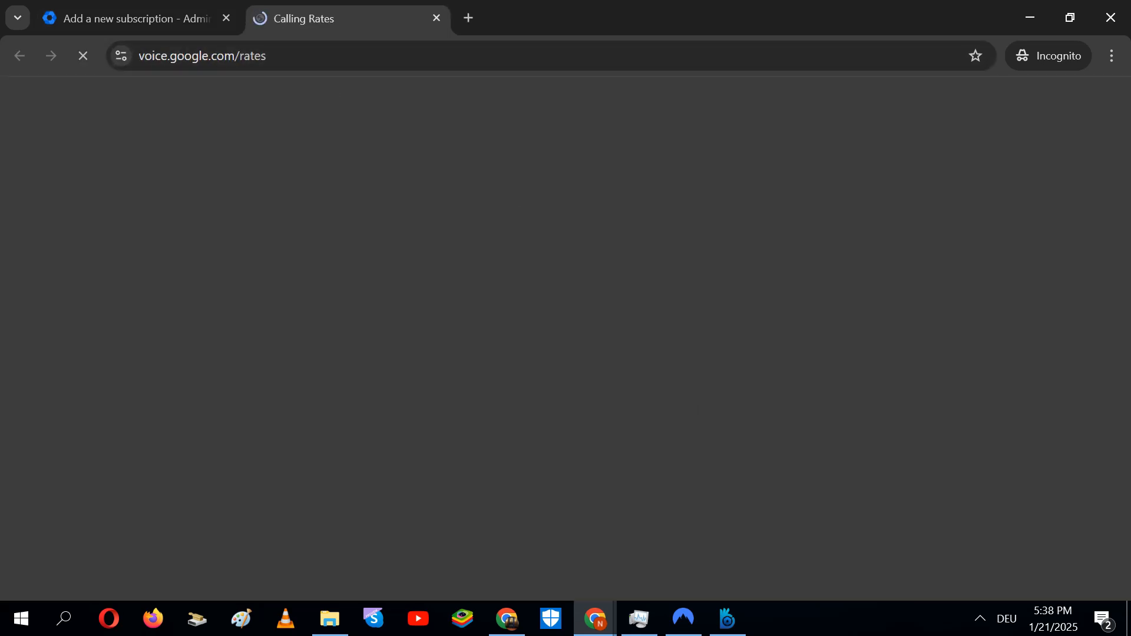
right_click(324, 65)
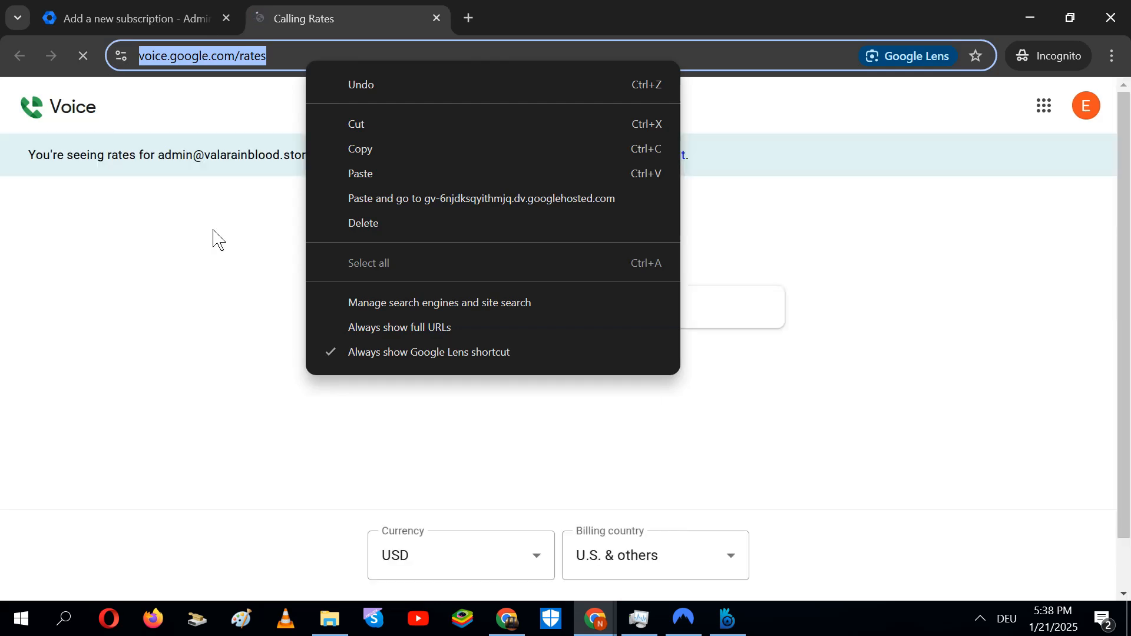
click(257, 364)
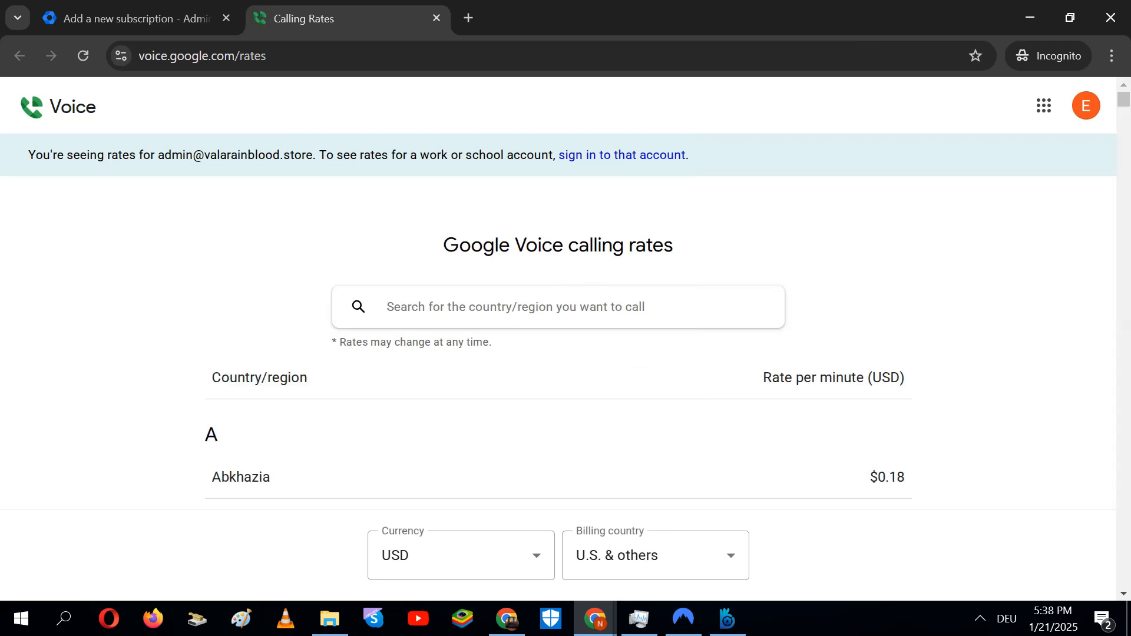
scroll(558, 318, down, 15)
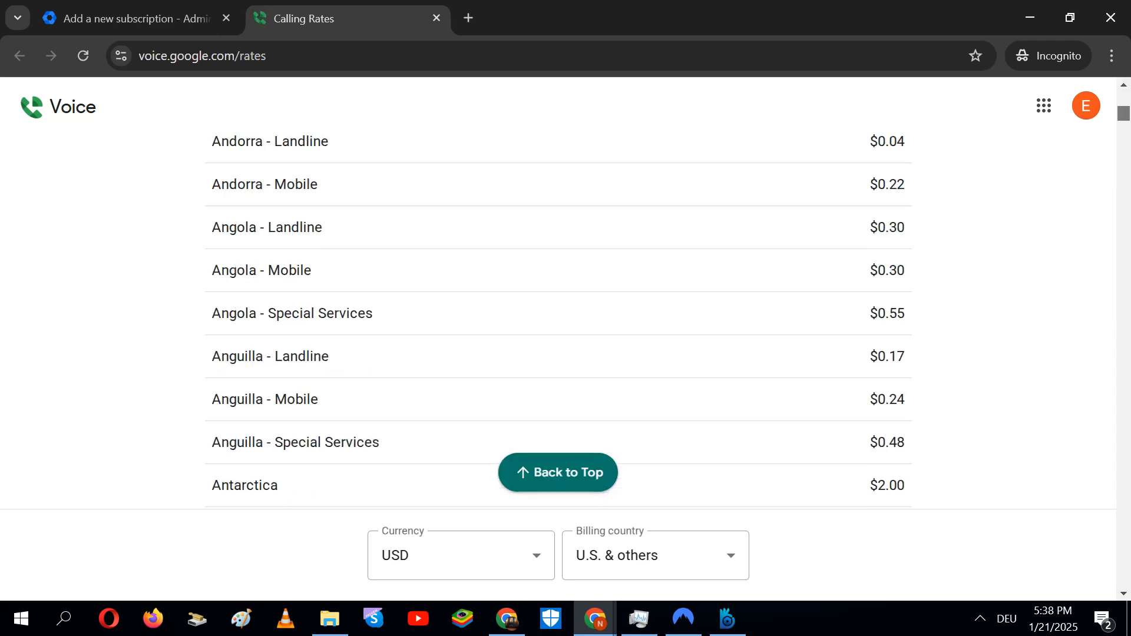
scroll(559, 318, down, 20)
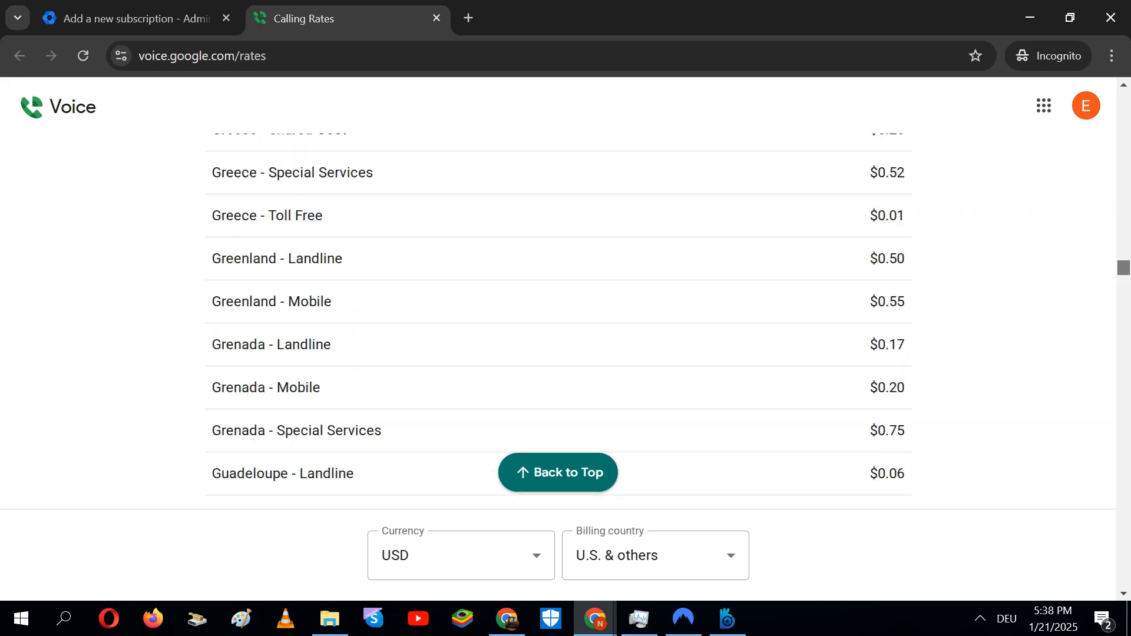
scroll(559, 318, down, 20)
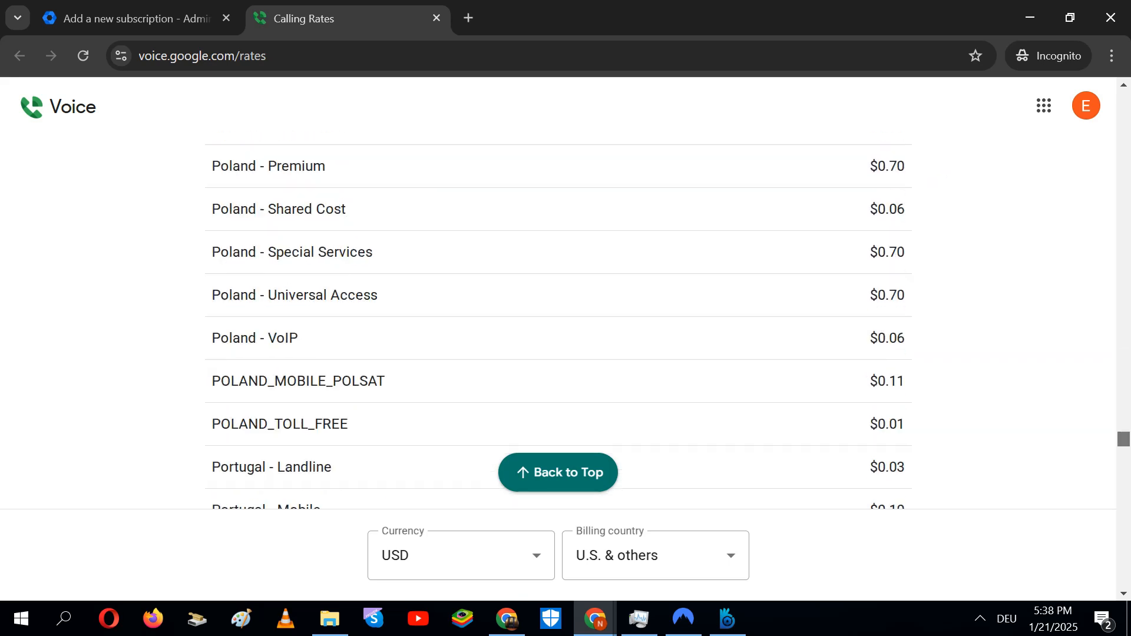
scroll(559, 318, down, 20)
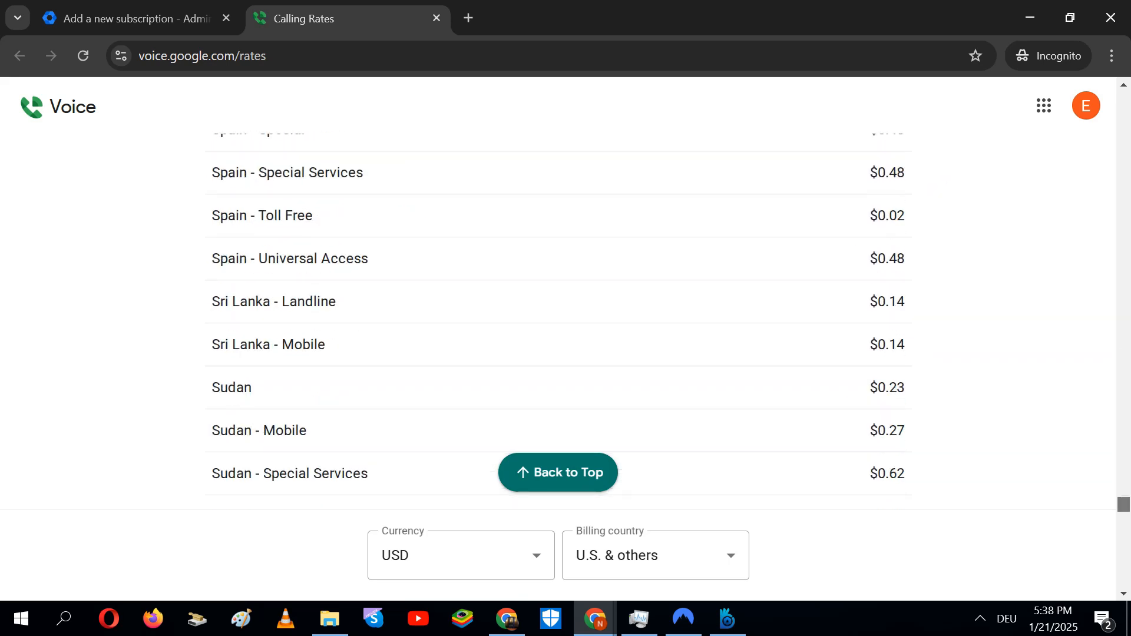
scroll(1104, 419, up, 20)
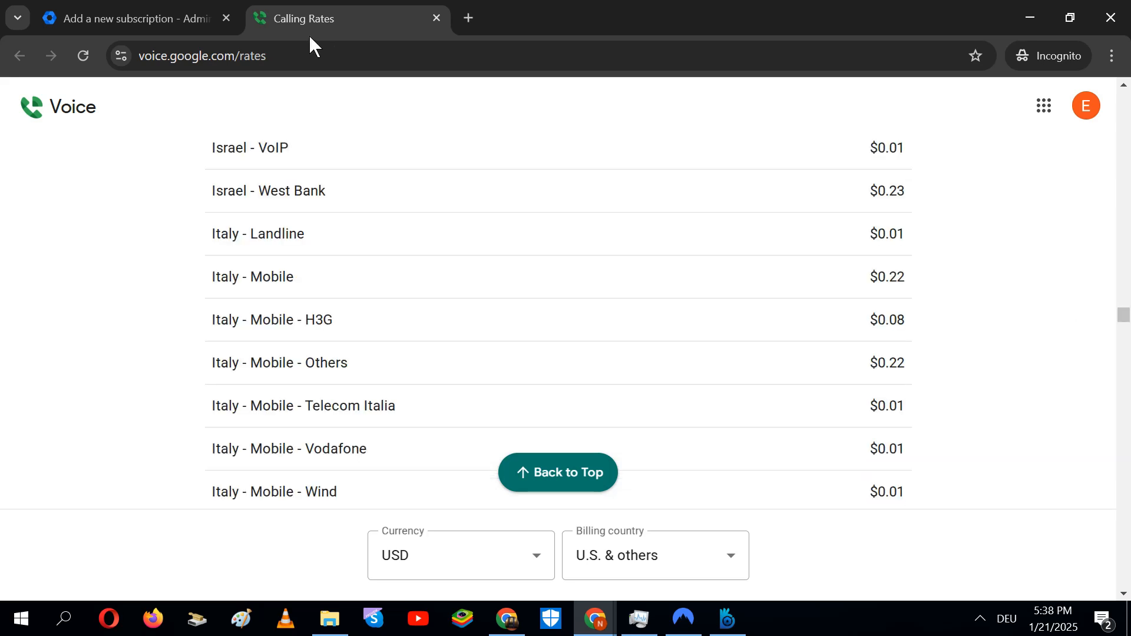
click(318, 55)
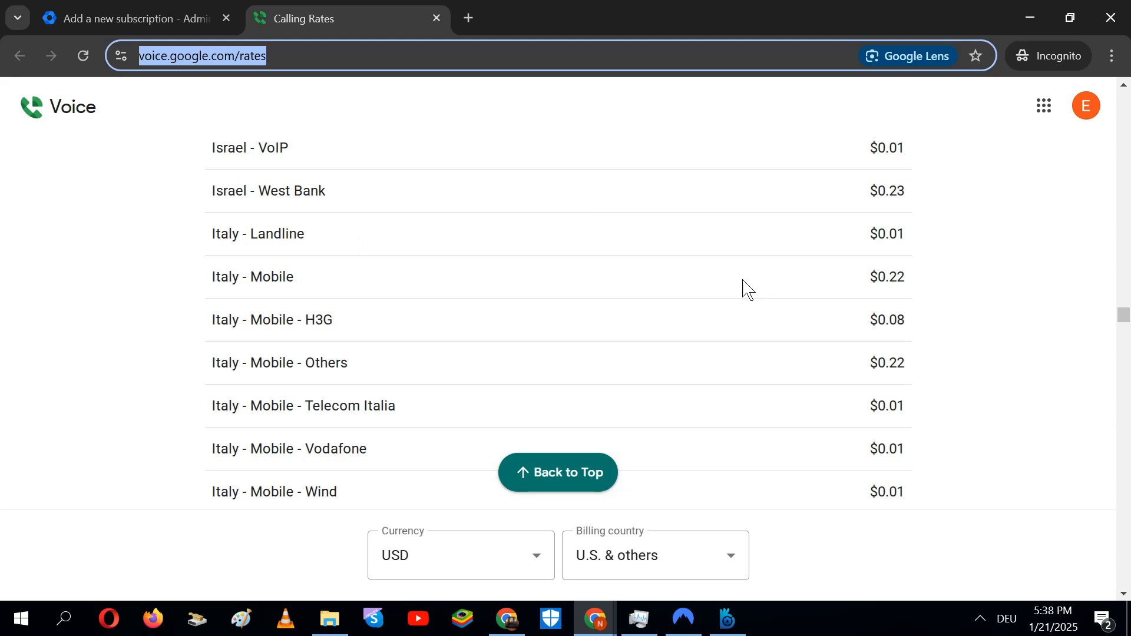
drag(1124, 314, 1124, 411)
Return to the Google Voice Starter subscription tab and proceed to Checkout
click(119, 8)
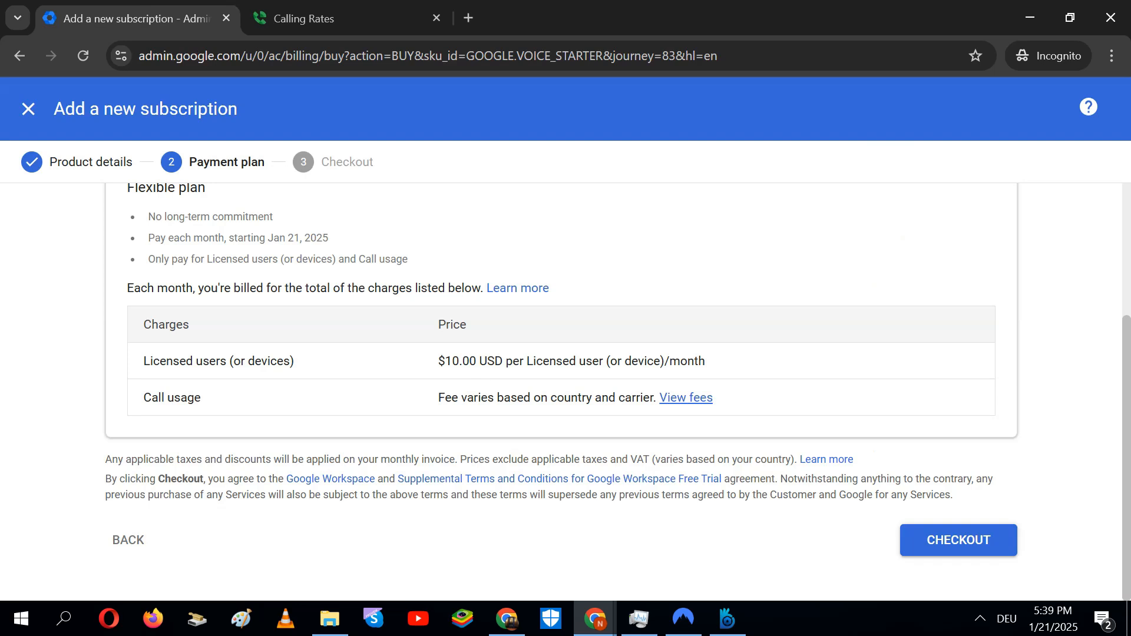
click(1011, 557)
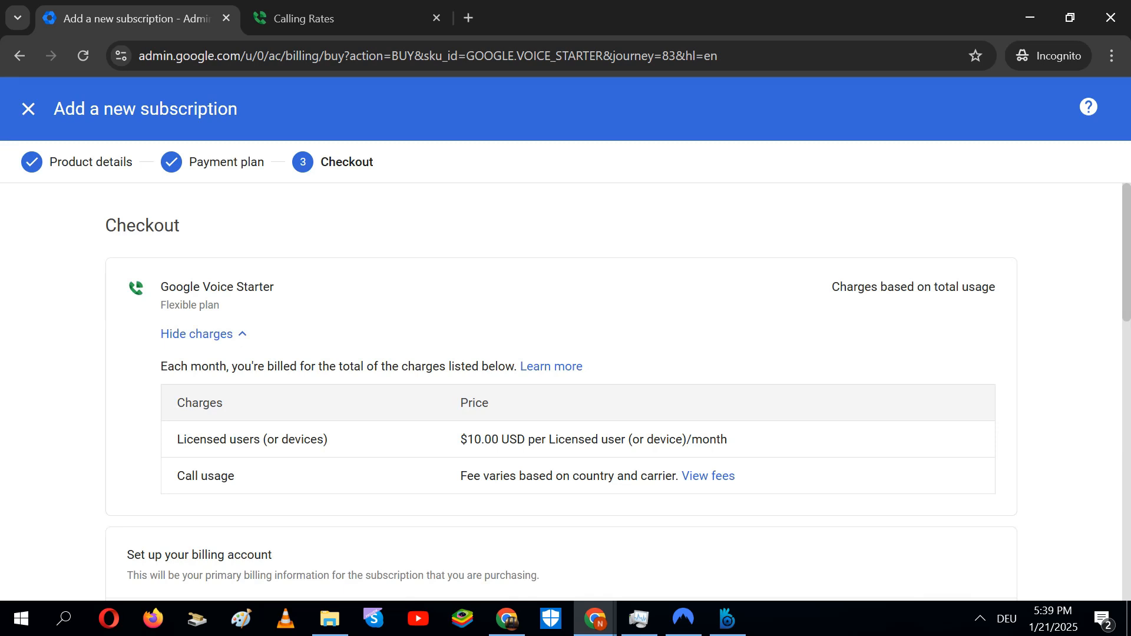
Review Customer info, How you pay and Payment method, then switch to the Namecheap DNS window
scroll(560, 392, down, 5)
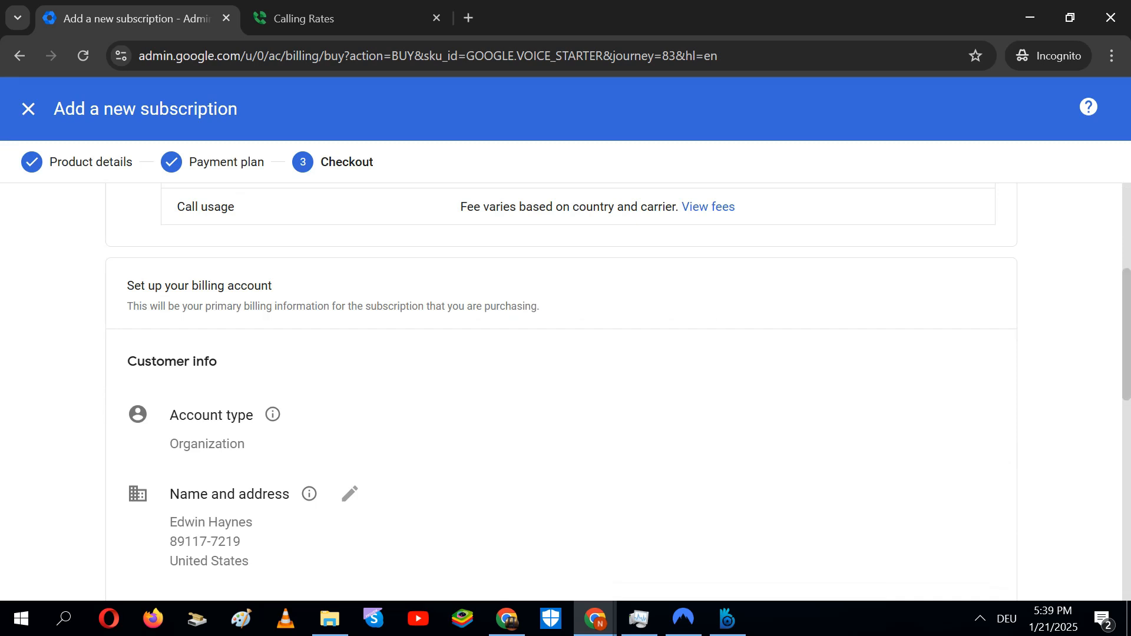
drag(1128, 370, 1128, 514)
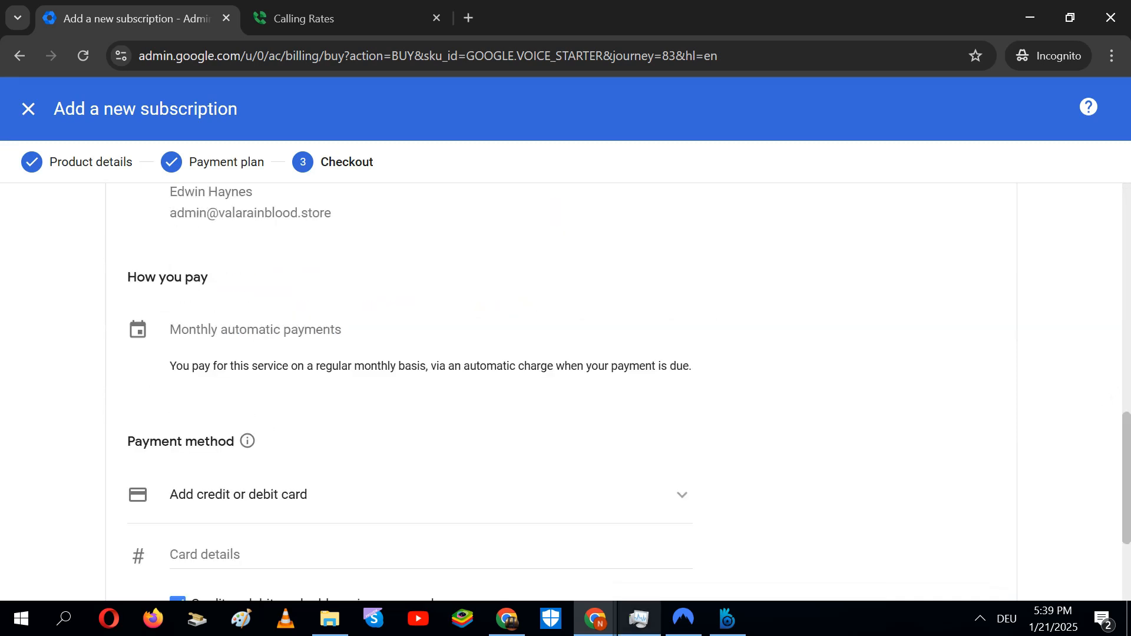
click(507, 619)
click(507, 619)
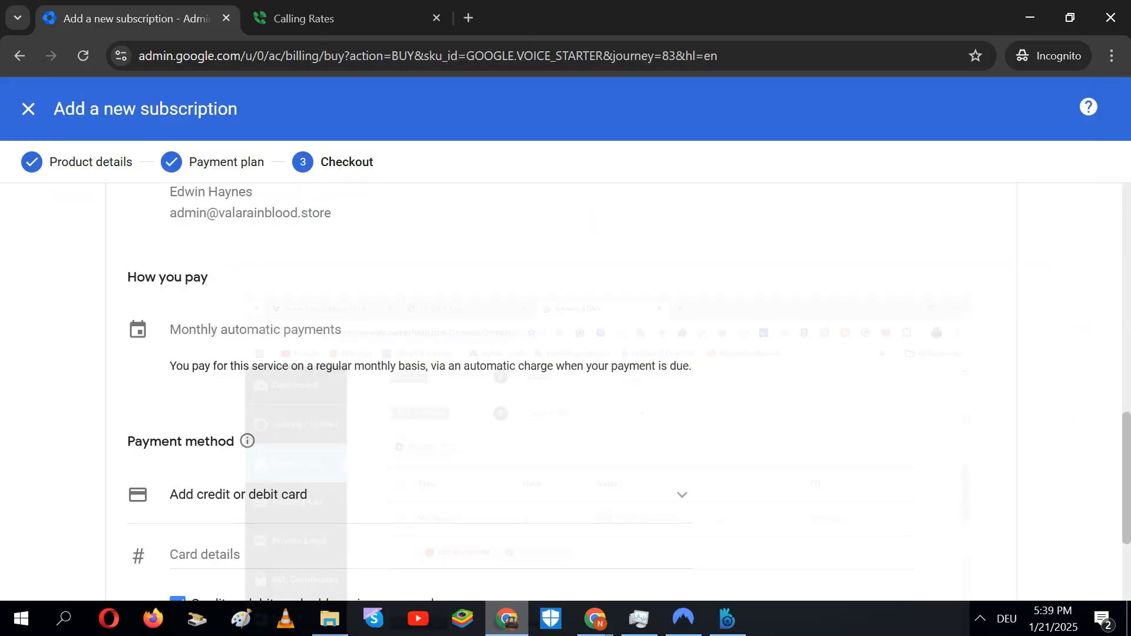
click(507, 619)
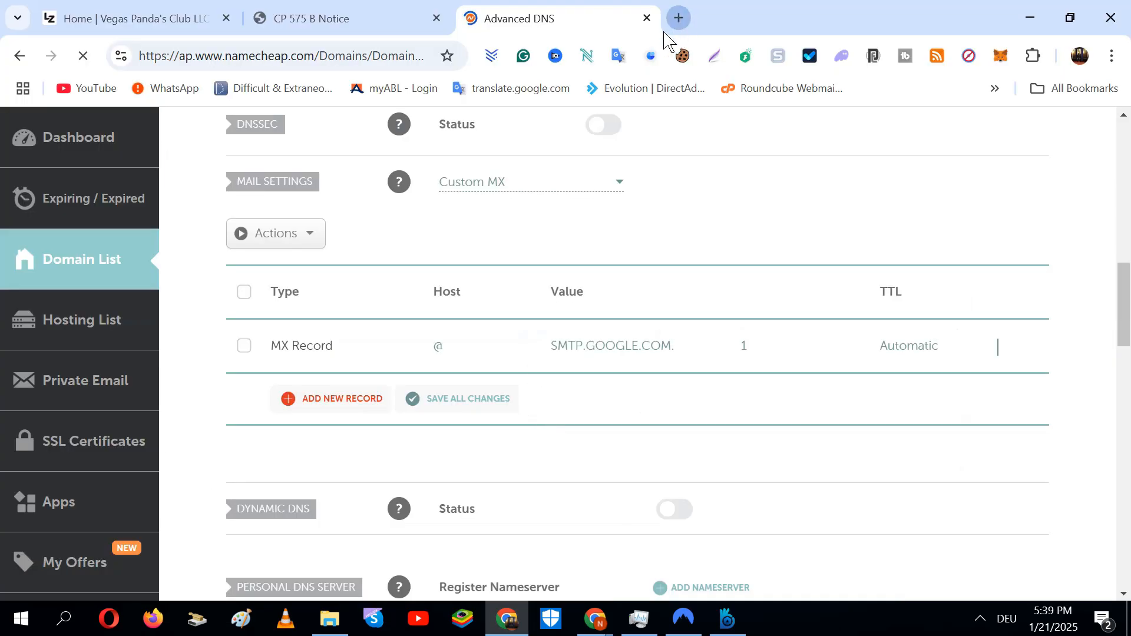
click(682, 20)
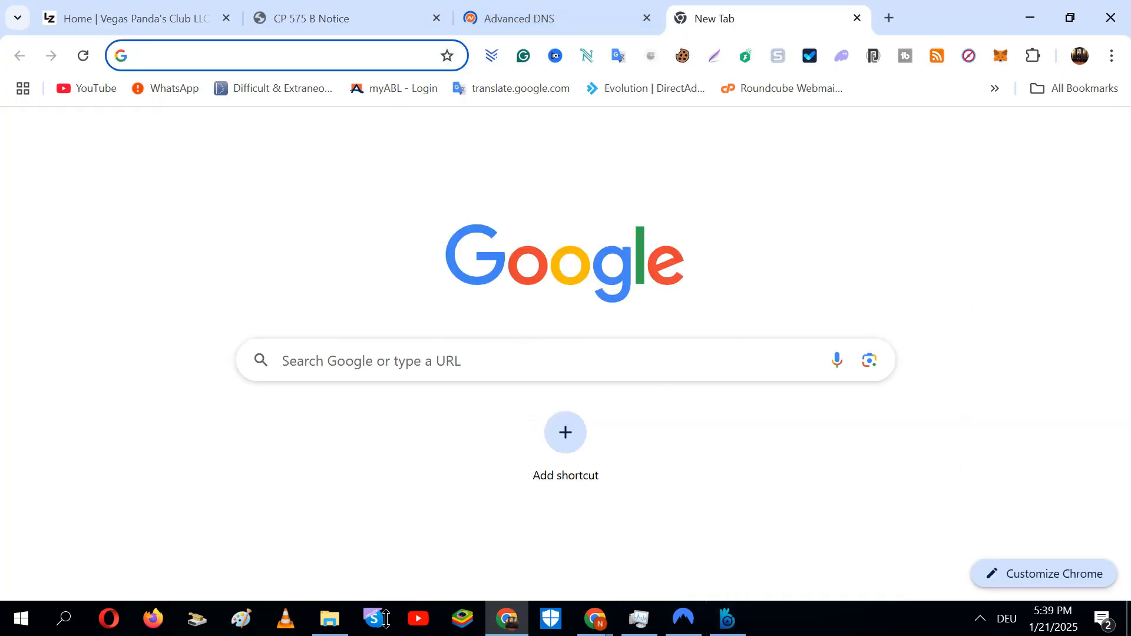
Glance at File Explorer, then return to the Incognito Google Voice Starter checkout window
click(330, 619)
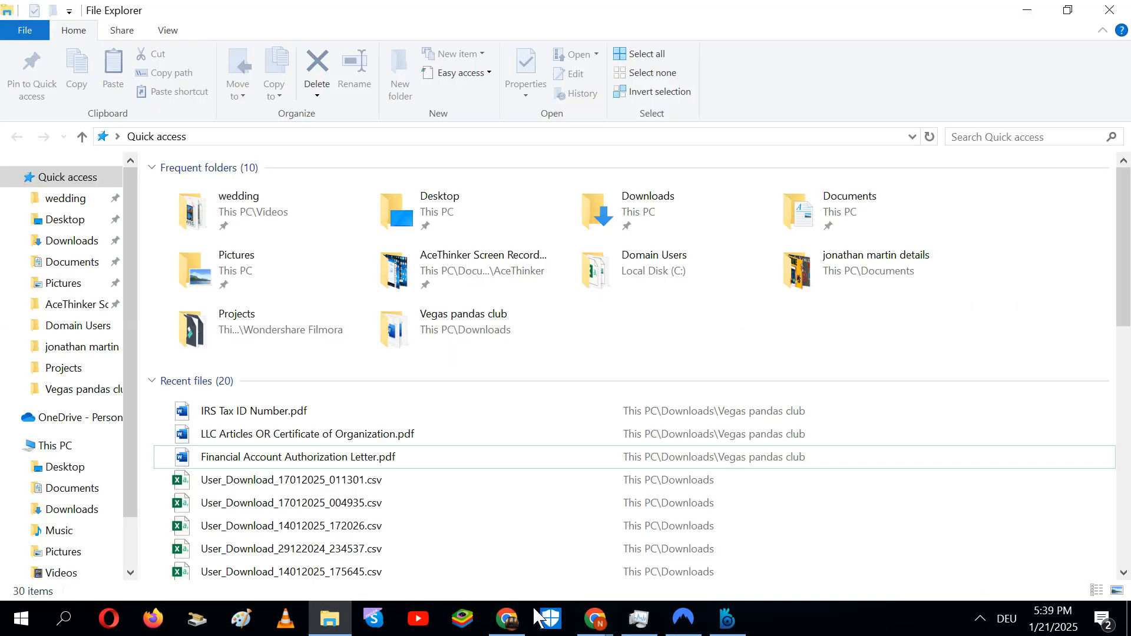
click(506, 619)
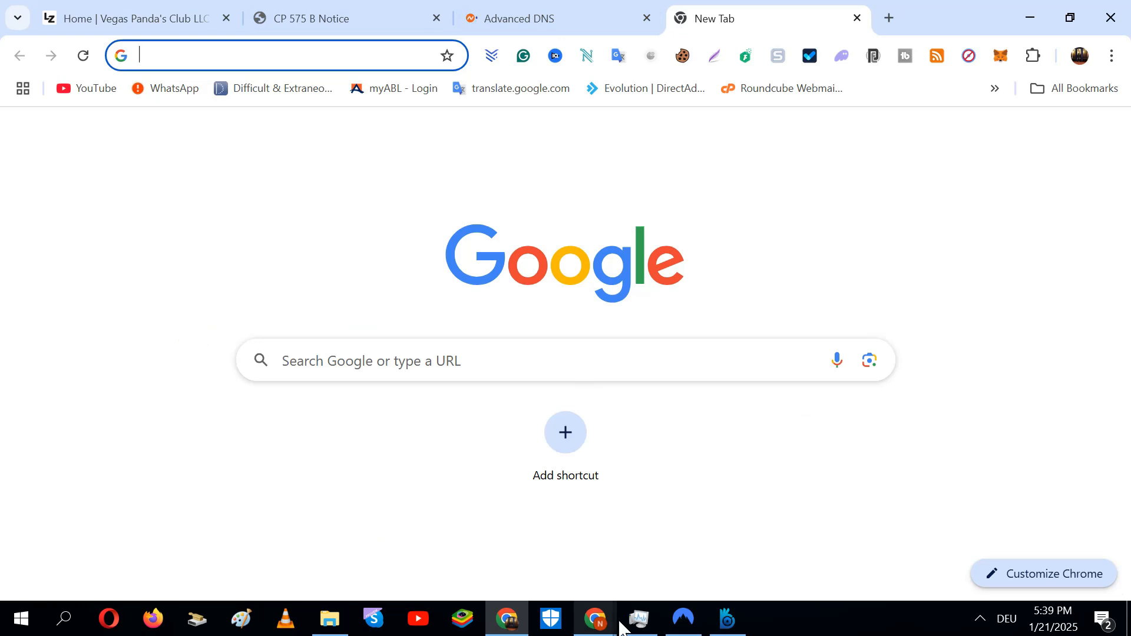
mouse_move(619, 626)
click(694, 551)
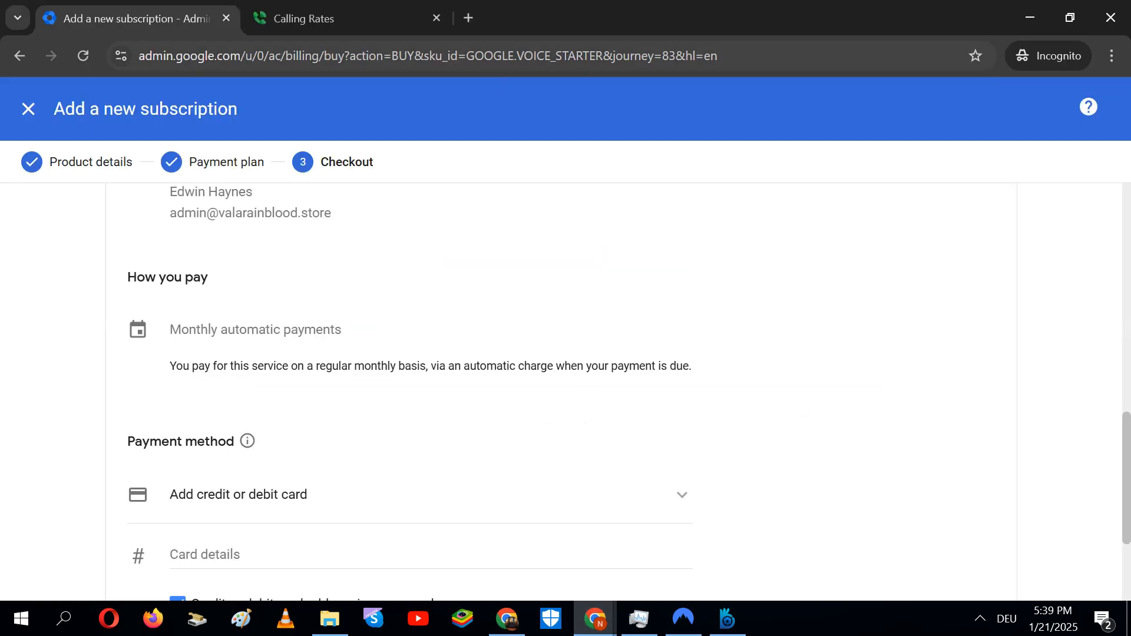
click(326, 21)
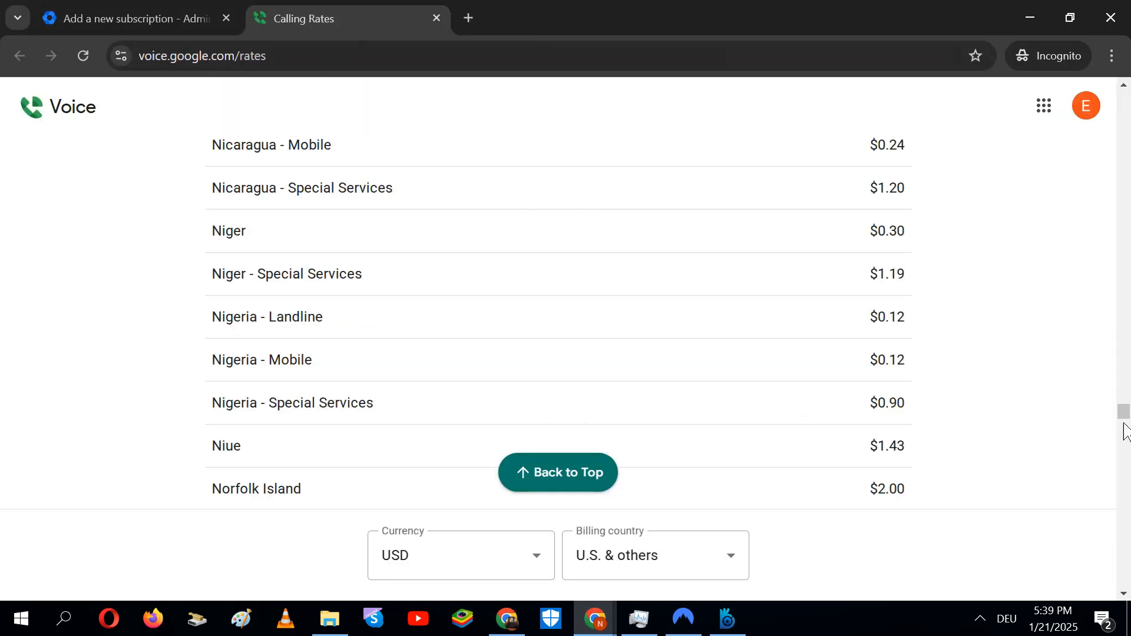
drag(1124, 413, 1007, 248)
drag(1008, 256, 1000, 306)
mouse_move(1123, 412)
mouse_down()
mouse_move(1111, 296)
mouse_move(1124, 434)
mouse_up()
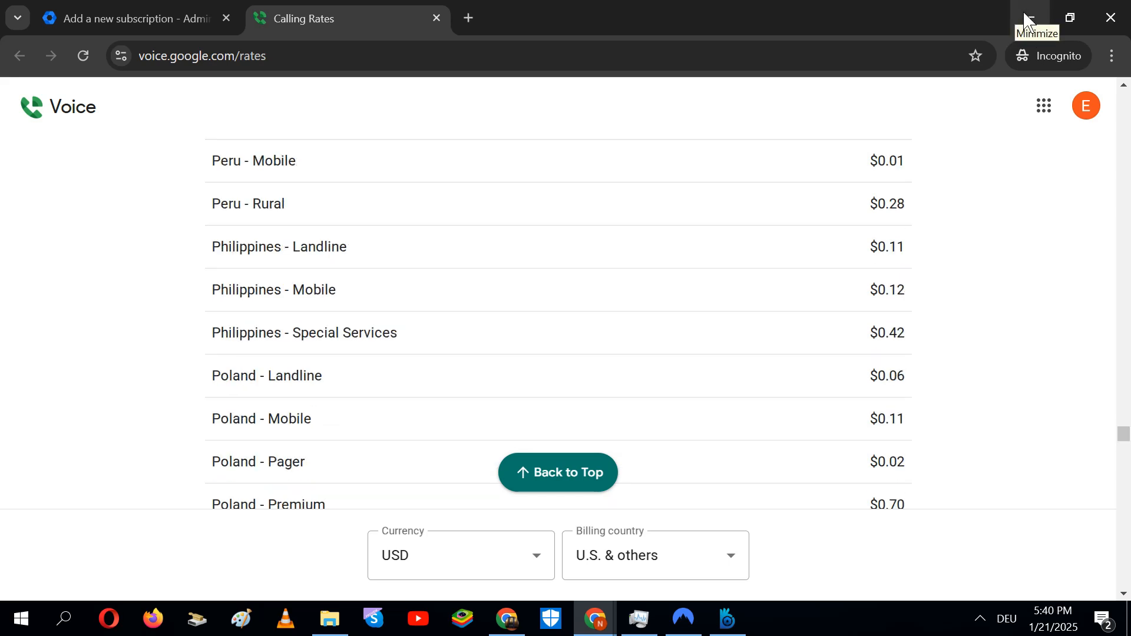
click(190, 9)
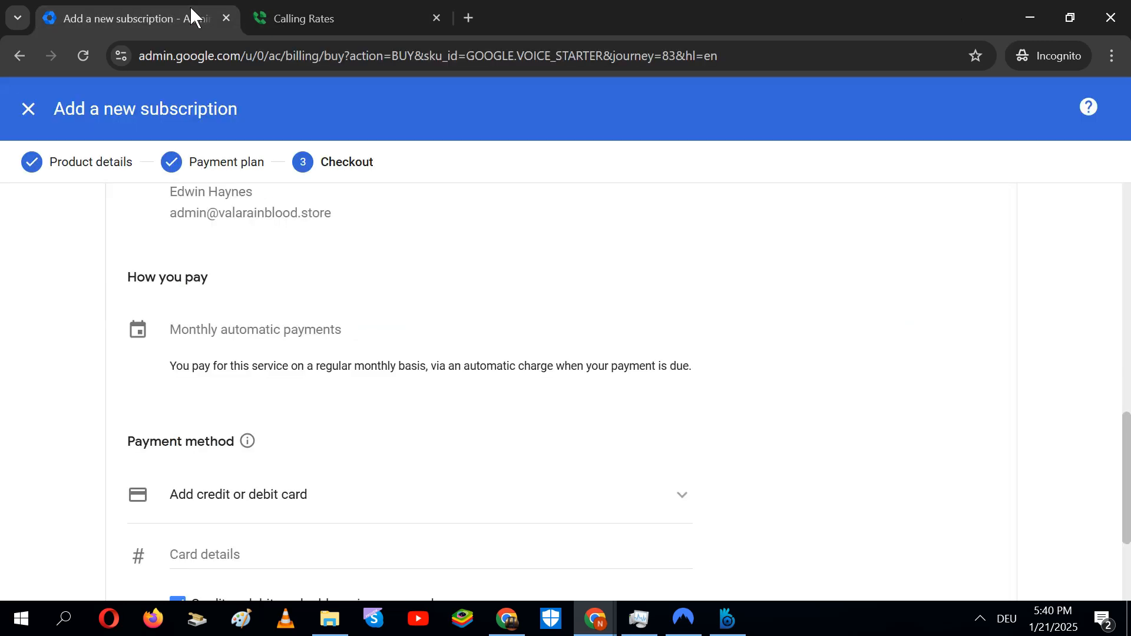
Expand the card number, MM, YY and CVC fields, then open the CP 575 B Notice in regular Chrome
scroll(1014, 389, down, 2)
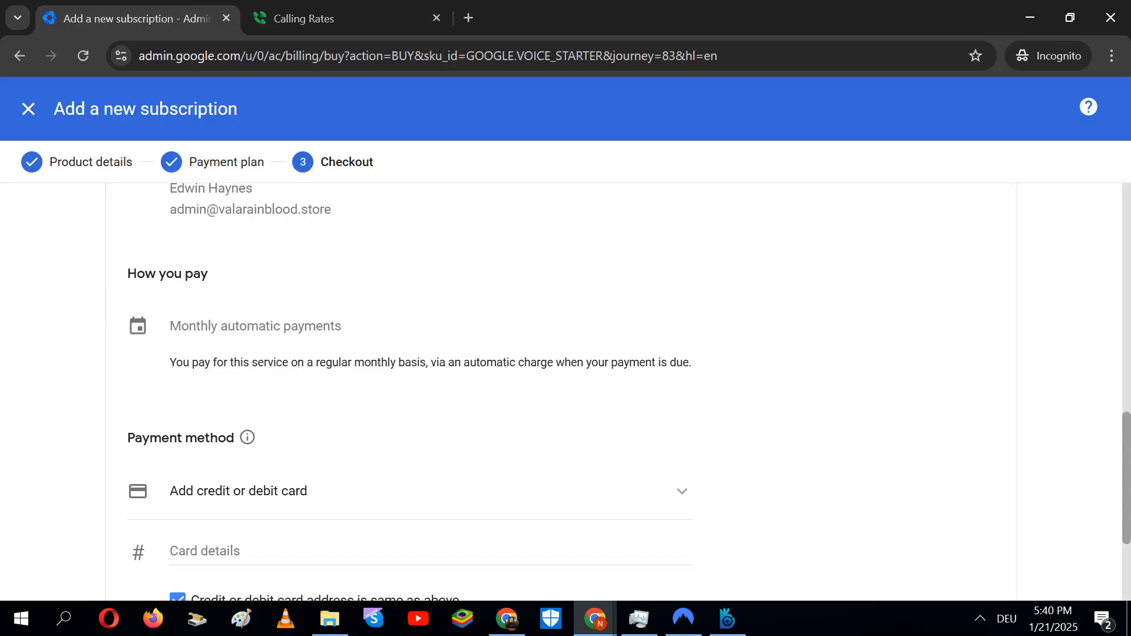
click(452, 451)
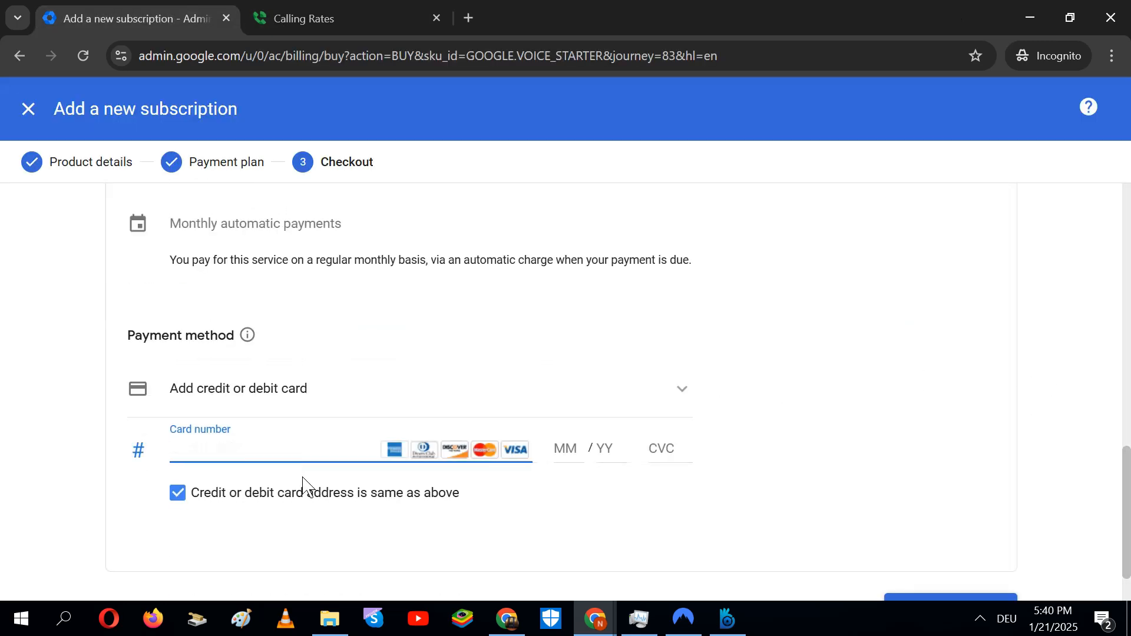
click(568, 451)
click(610, 453)
click(670, 451)
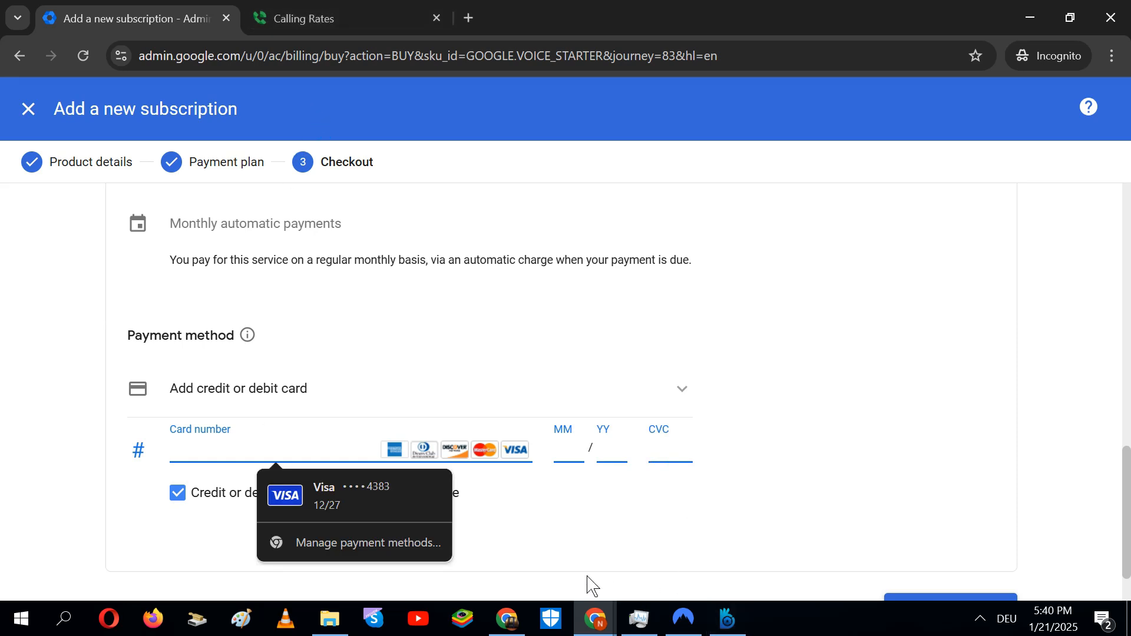
click(507, 618)
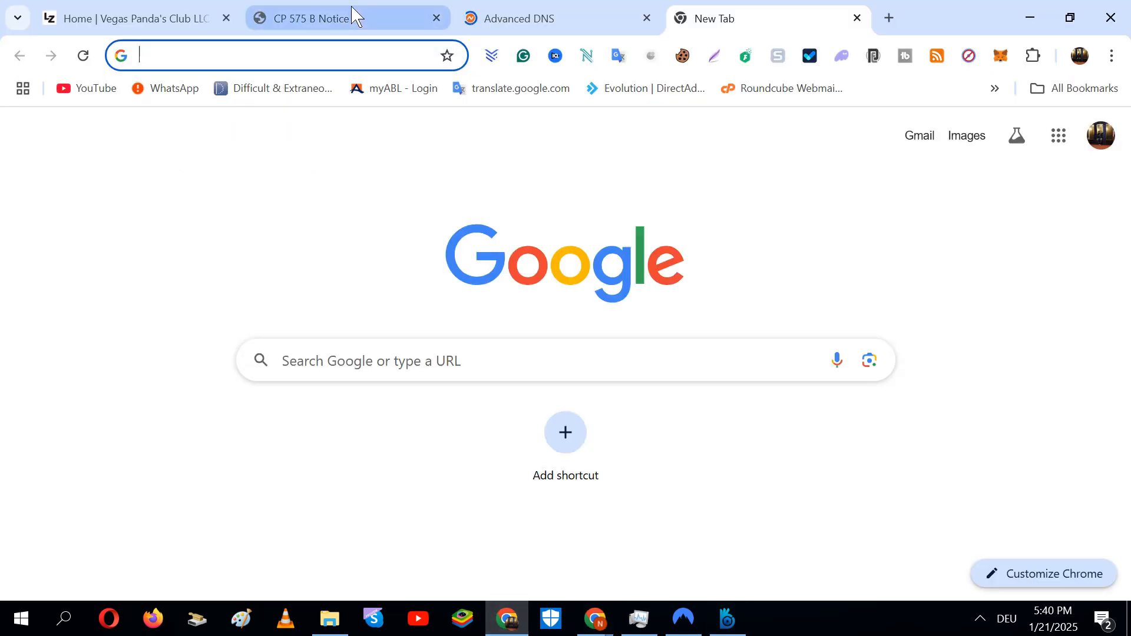
click(360, 21)
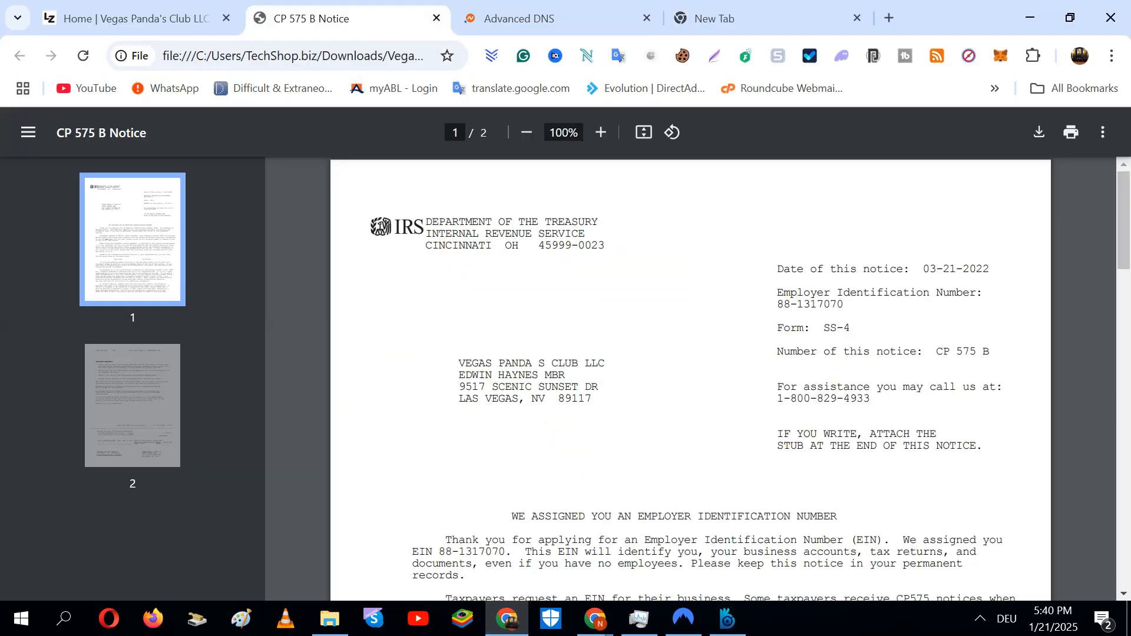
Select the business owner's name on the CP 575 B notice and glance through the other tabs
drag(460, 375, 545, 376)
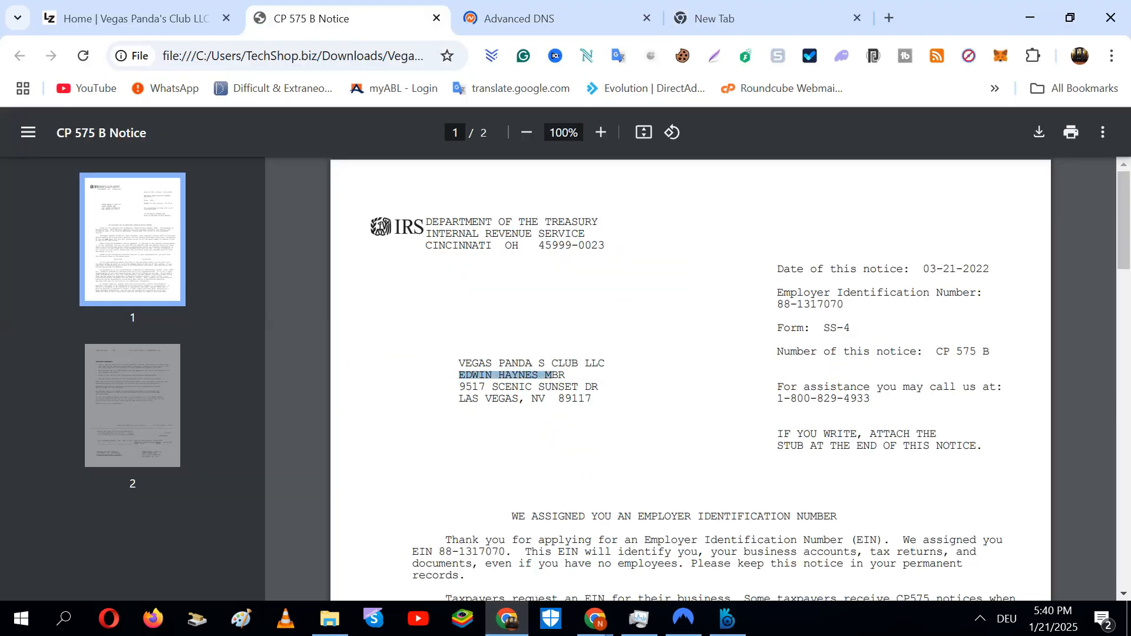
right_click(566, 380)
click(451, 322)
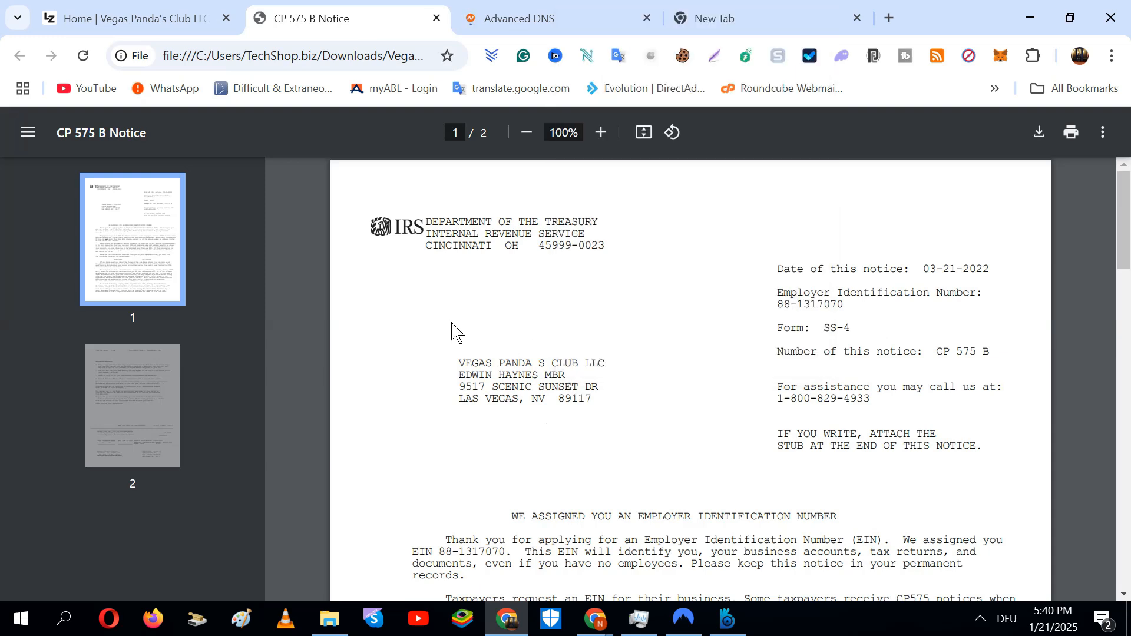
click(503, 17)
click(718, 19)
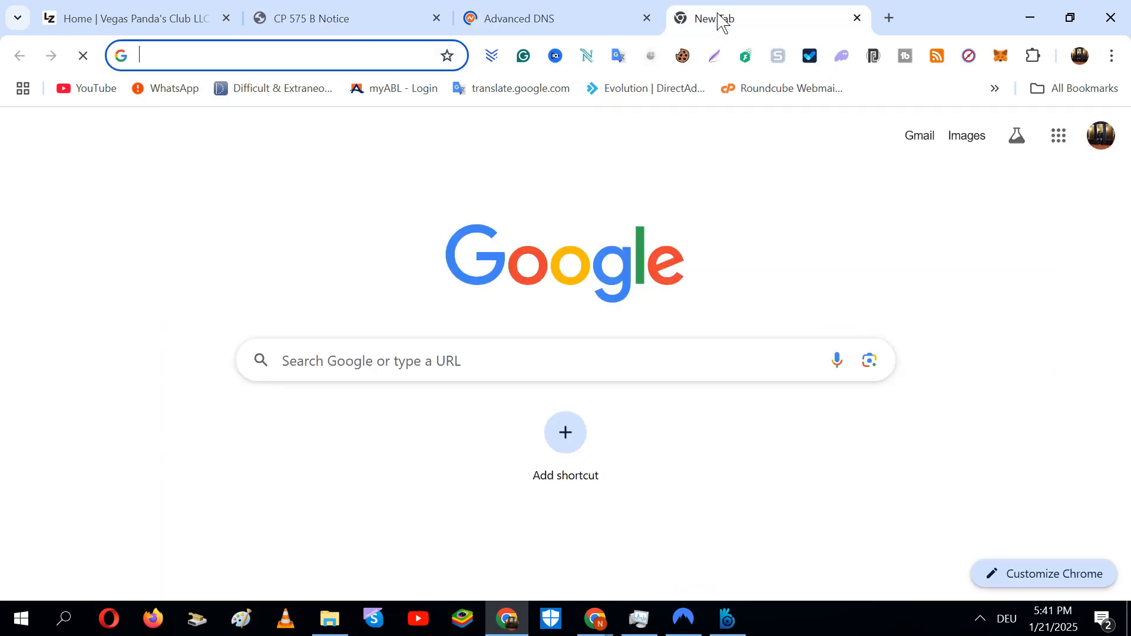
click(344, 20)
Compare with the LegalZoom business page, then return to the Incognito subscription checkout window
click(212, 21)
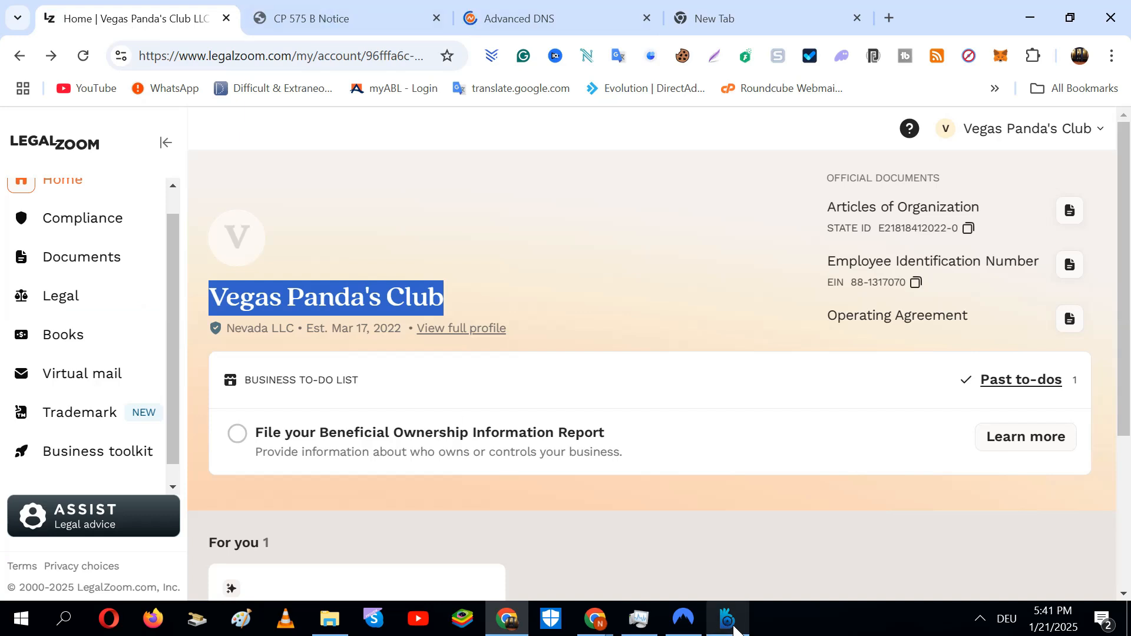
click(360, 17)
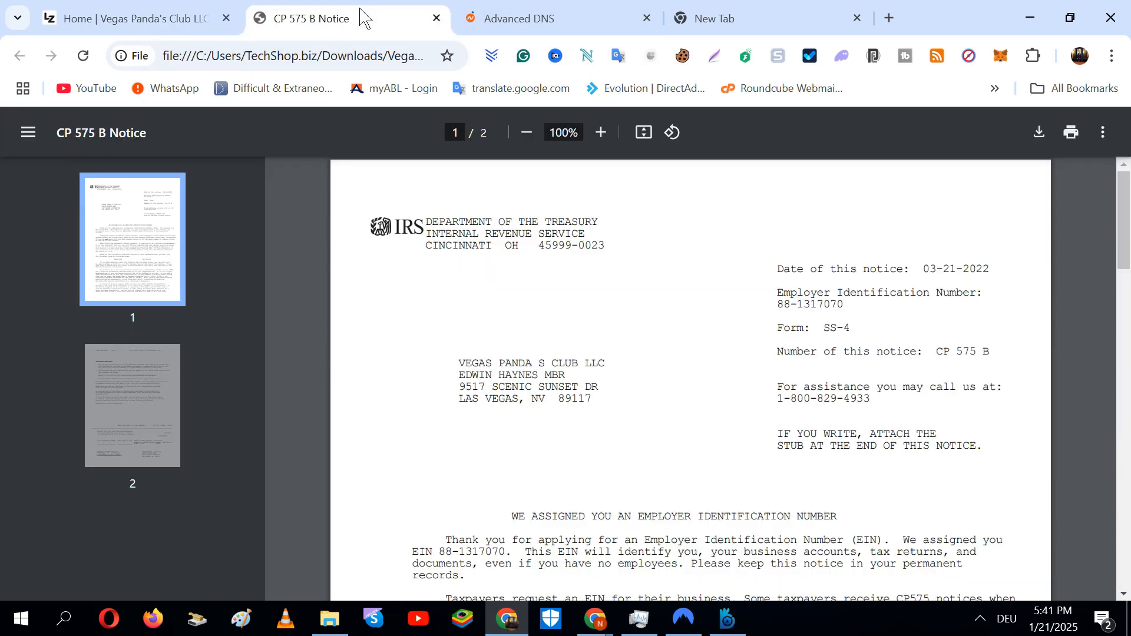
mouse_move(595, 619)
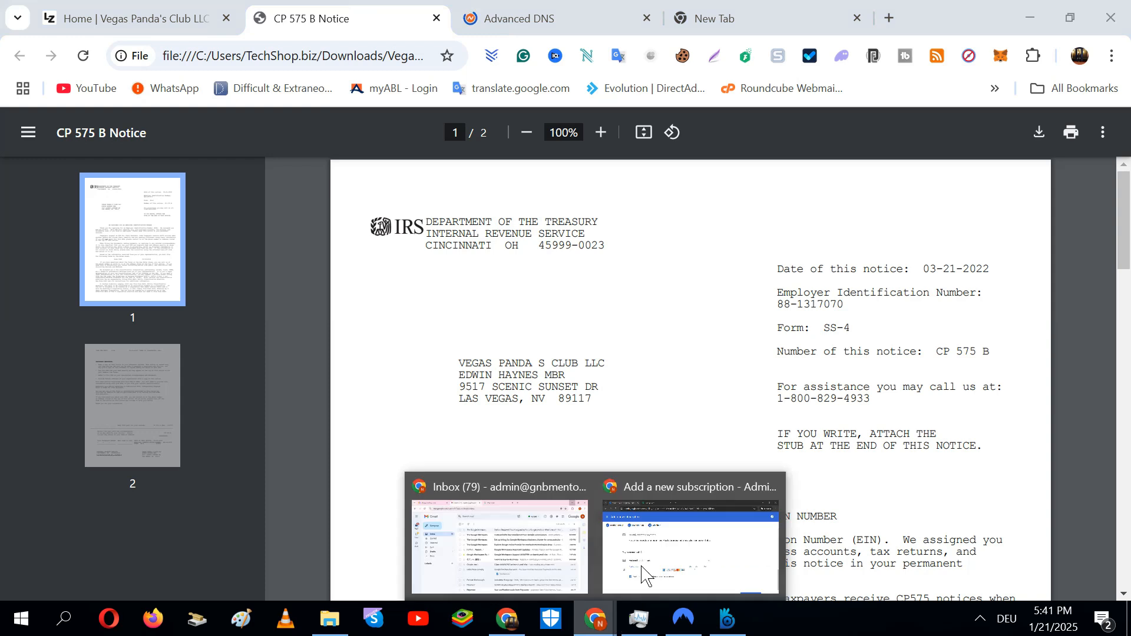
click(678, 557)
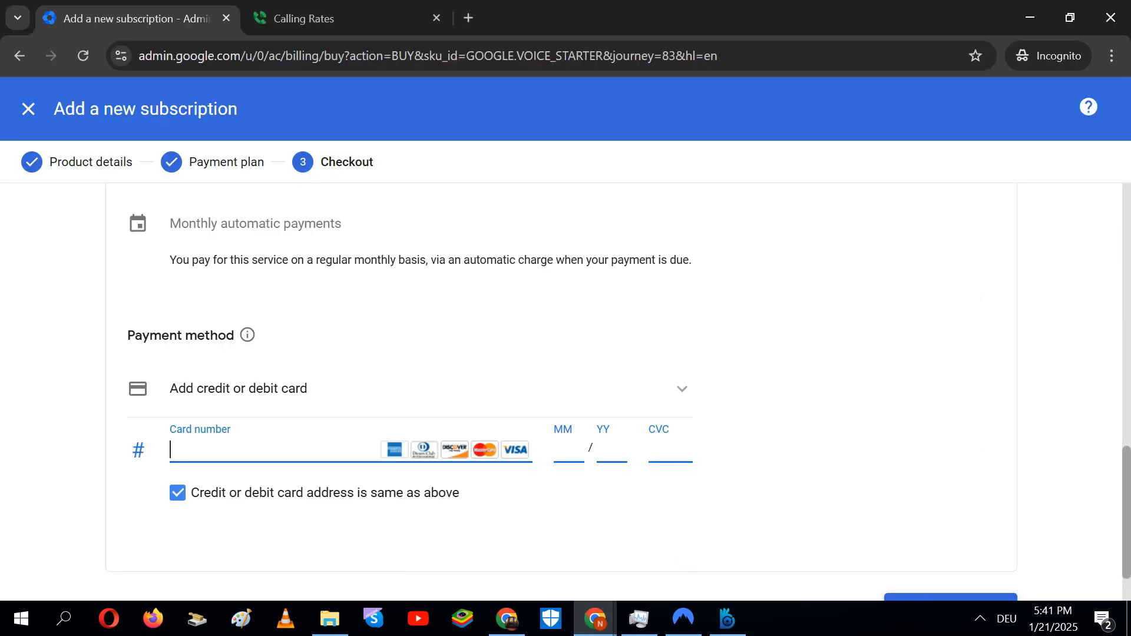
scroll(836, 371, down, 1)
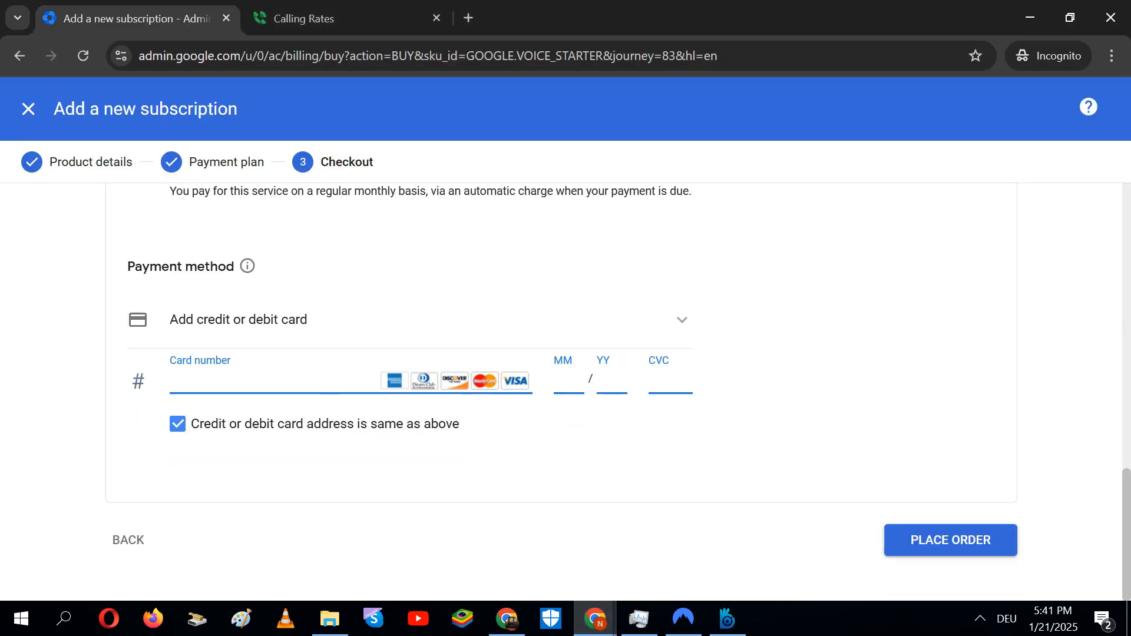
Uncheck 'Credit or debit card address is same as above' so the card gets its own address
click(187, 432)
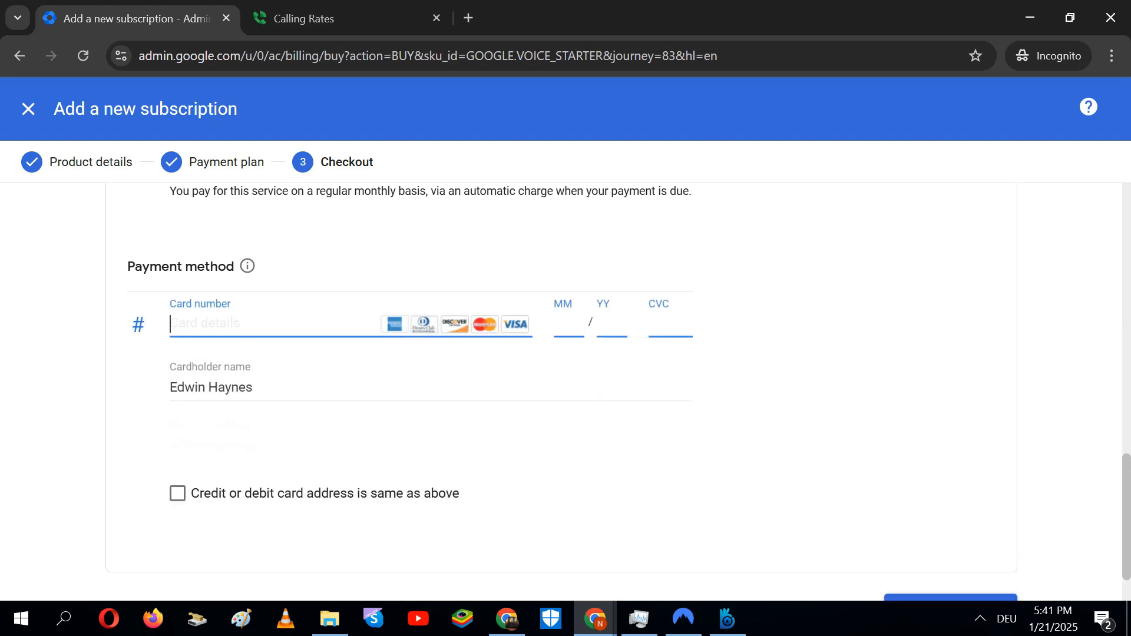
drag(1126, 507, 1127, 479)
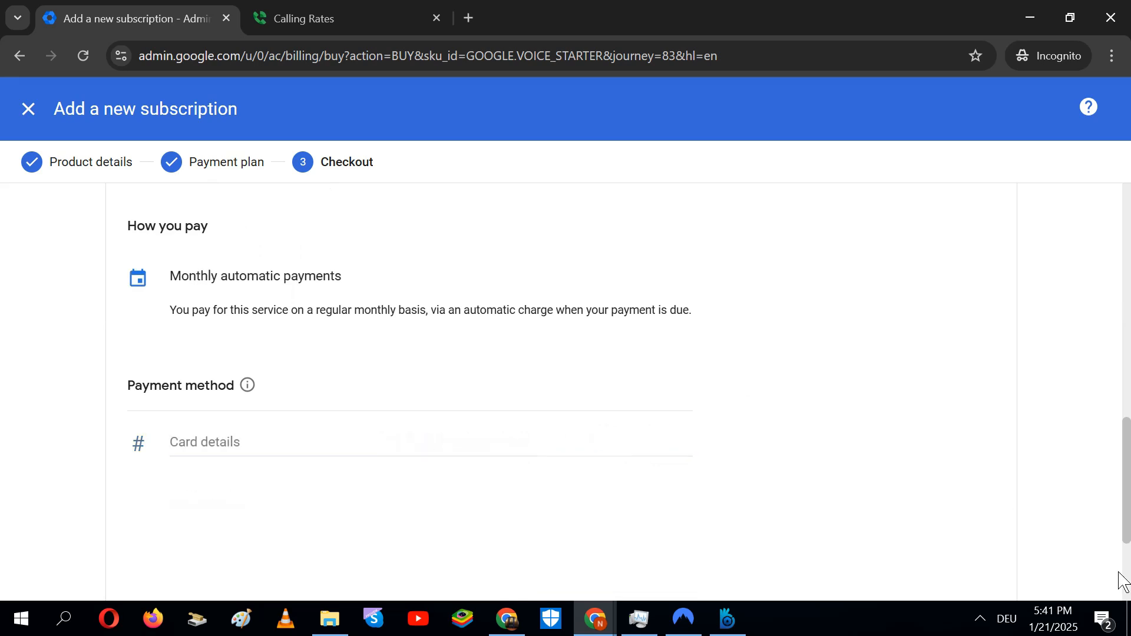
drag(1128, 508, 1127, 514)
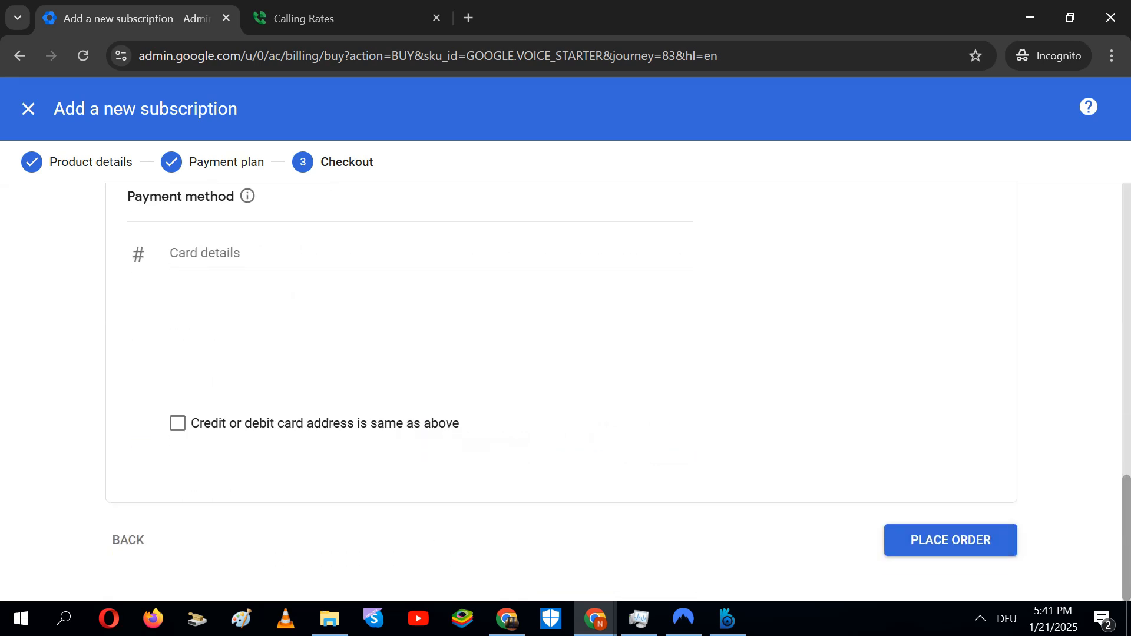
click(232, 433)
click(231, 436)
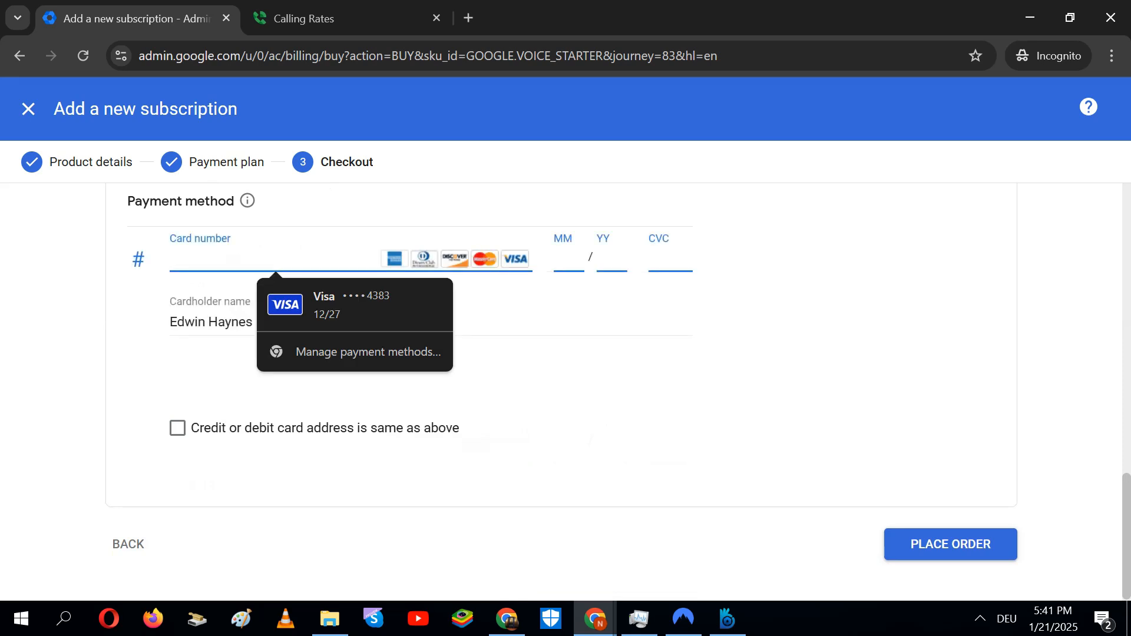
click(521, 323)
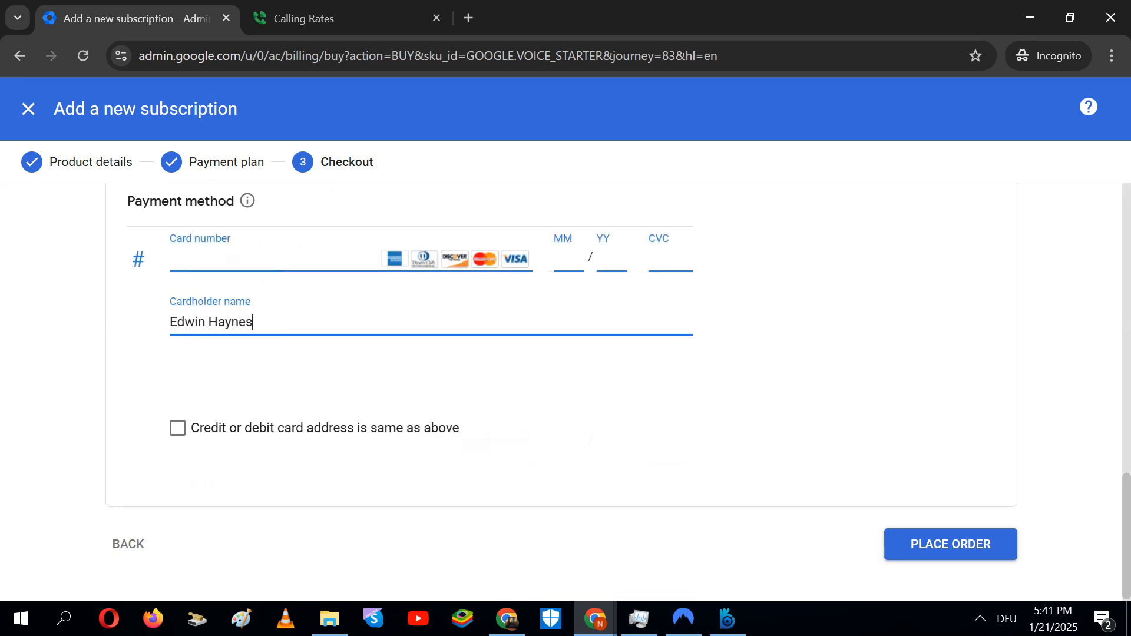
Check the owner's name entered as the cardholder name
click(1126, 433)
click(1126, 321)
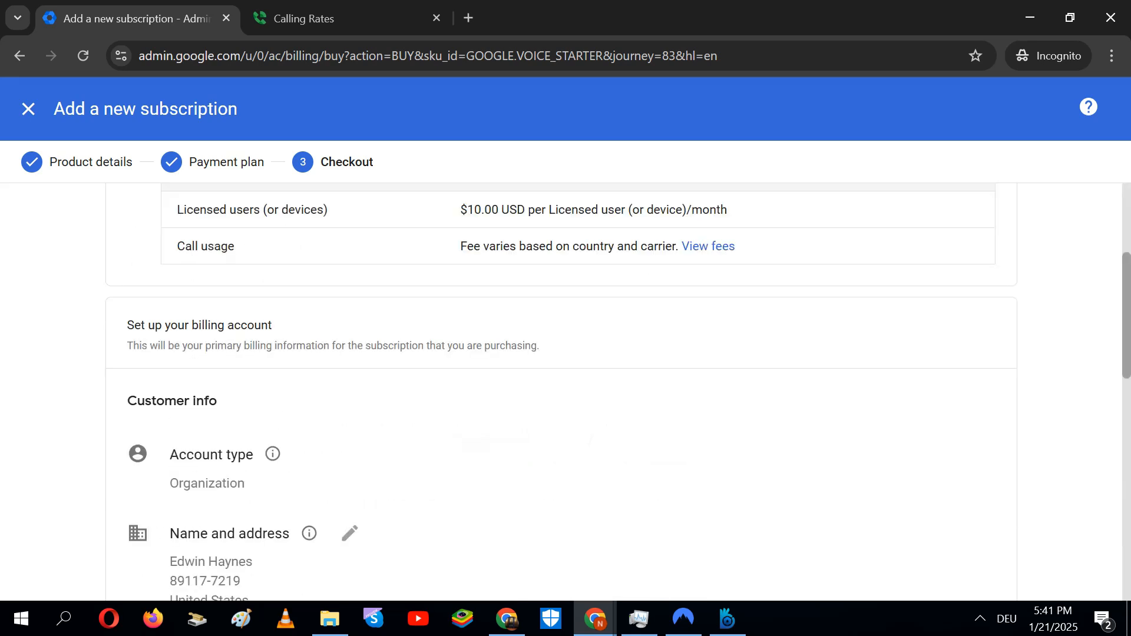
drag(1127, 321, 1127, 545)
click(259, 318)
drag(253, 319, 175, 324)
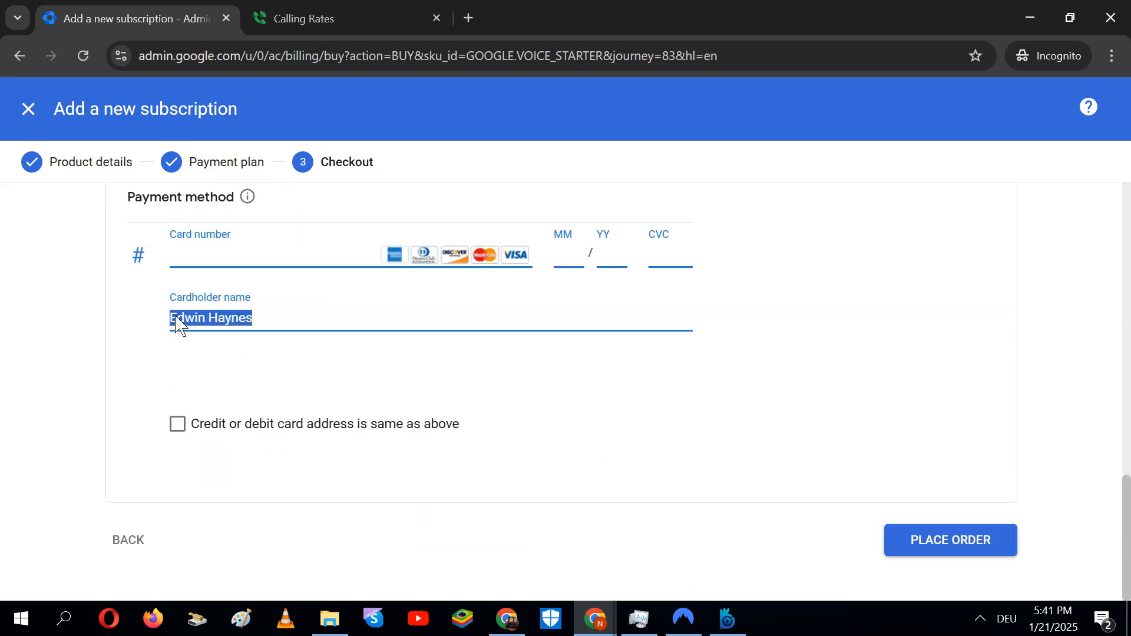
Try the card number and expiry month fields, then switch to the Calling Rates tab
click(194, 255)
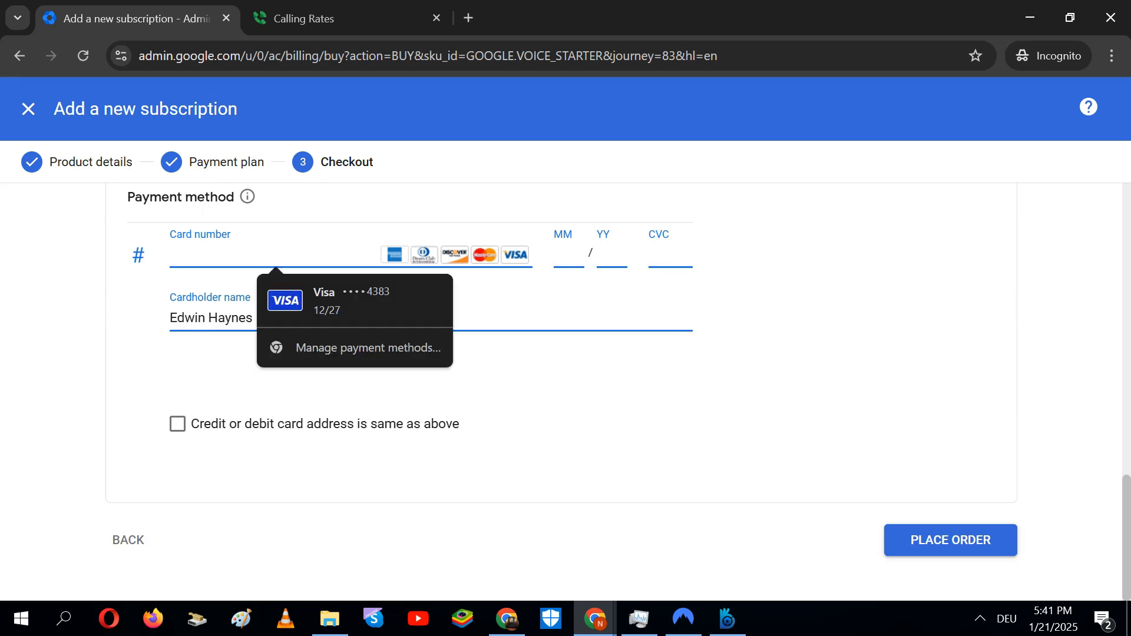
click(560, 258)
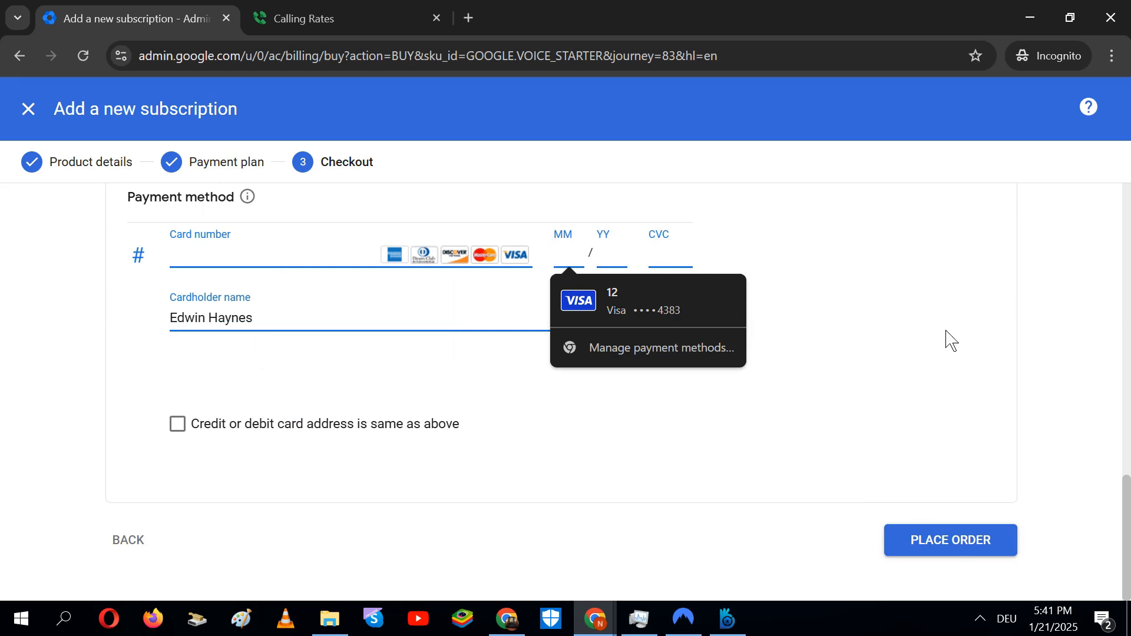
right_click(922, 280)
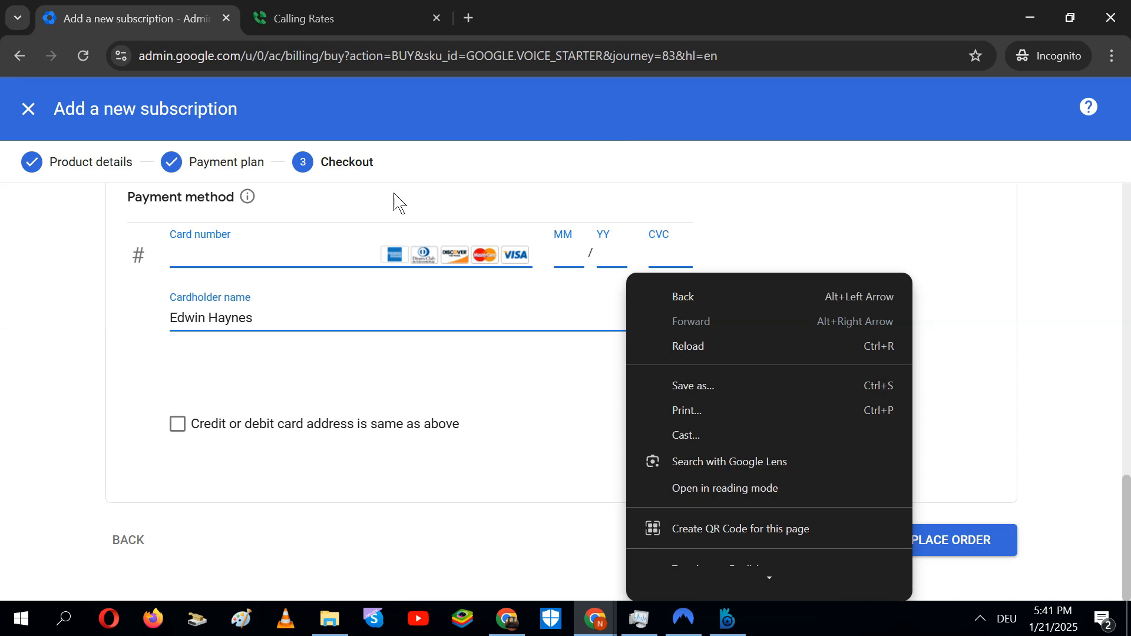
click(288, 9)
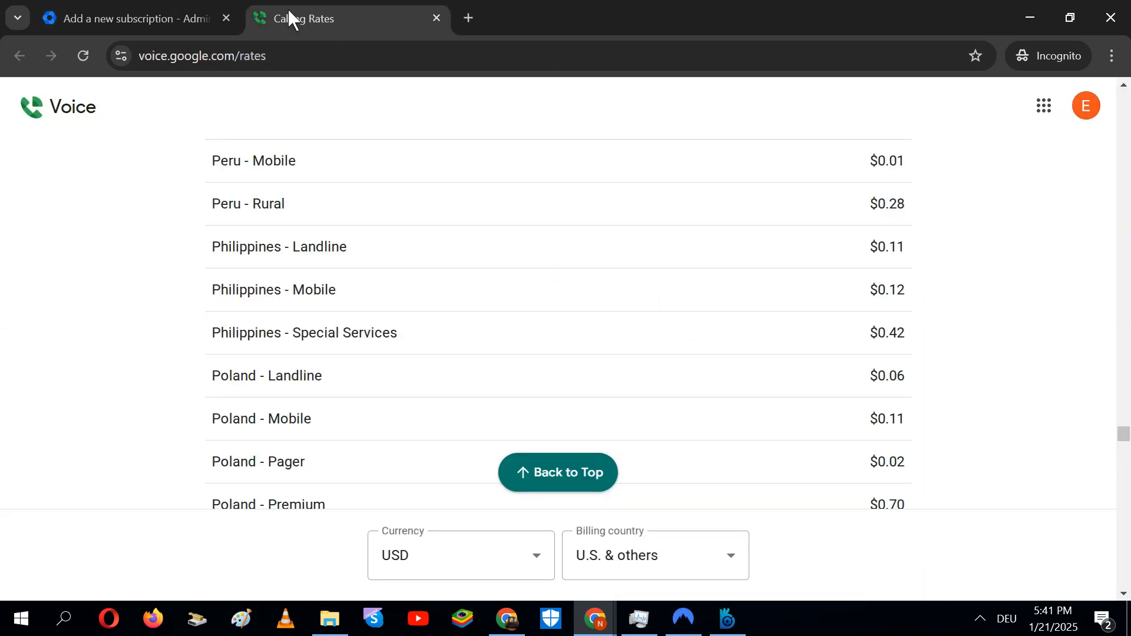
Back on the Add a new subscription tab, review the billing account info down to Payment method
click(100, 9)
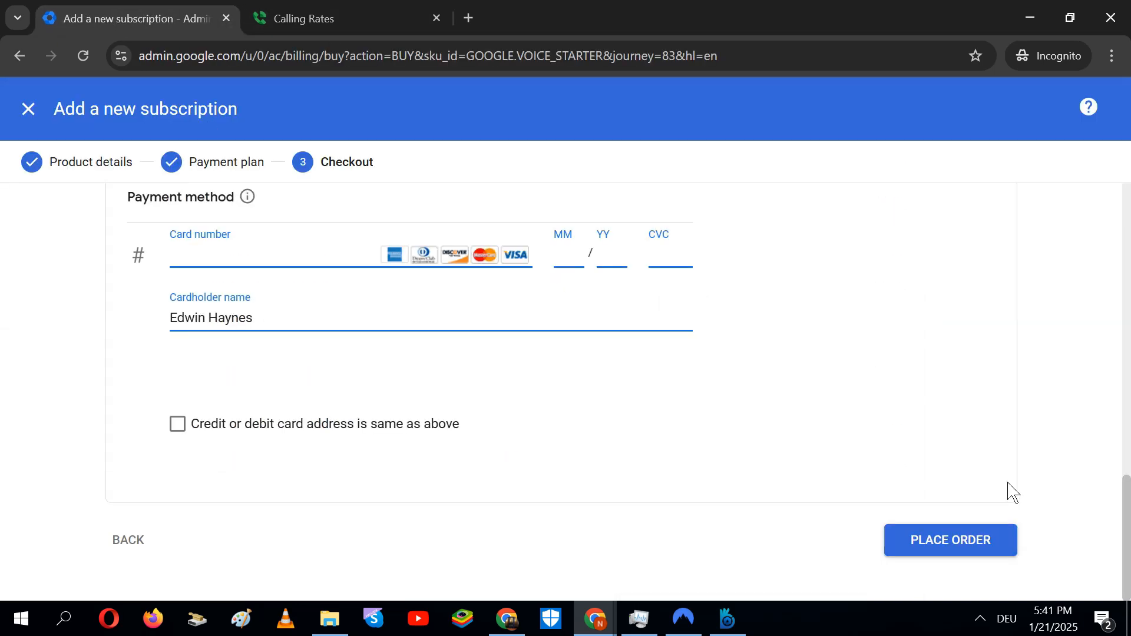
scroll(1121, 435, up, 5)
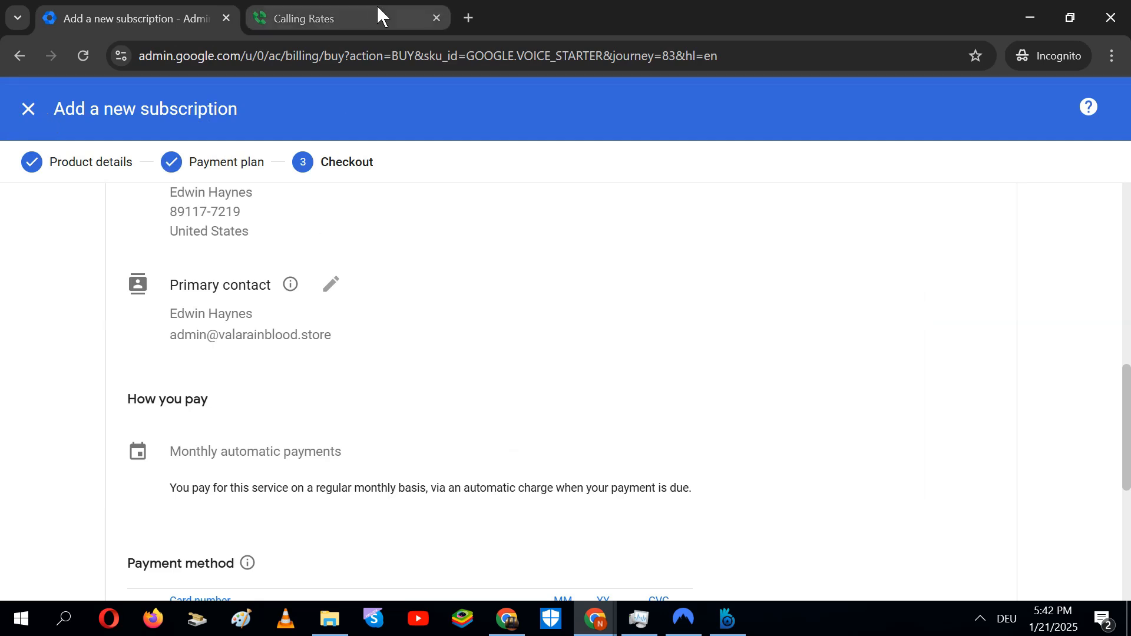
mouse_move(376, 5)
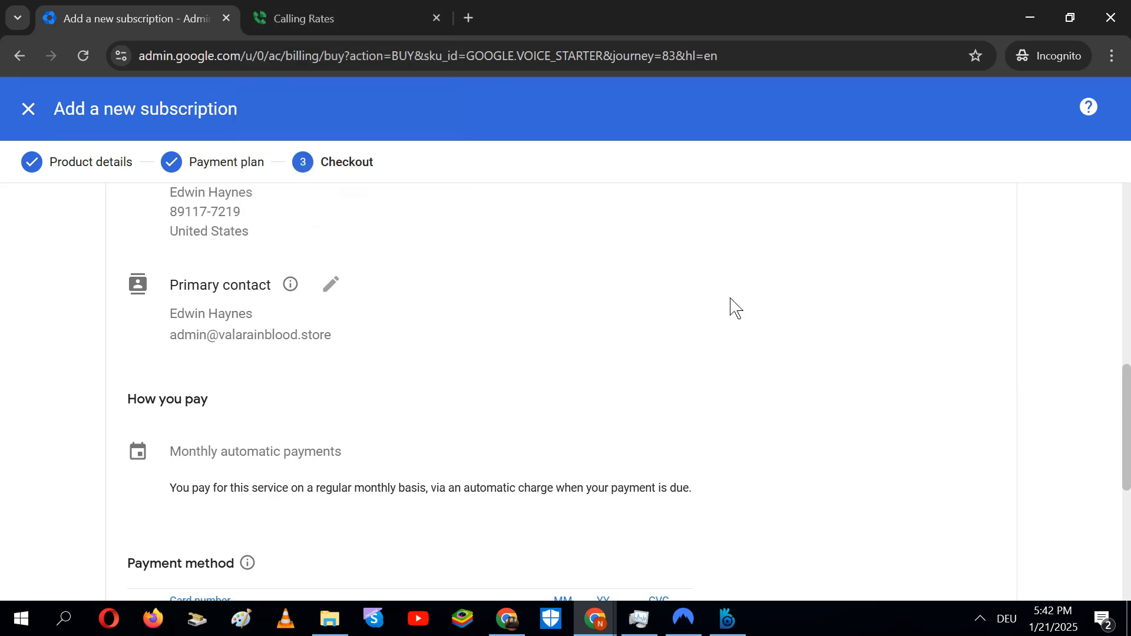
drag(1126, 410, 1120, 228)
scroll(1124, 239, down, 10)
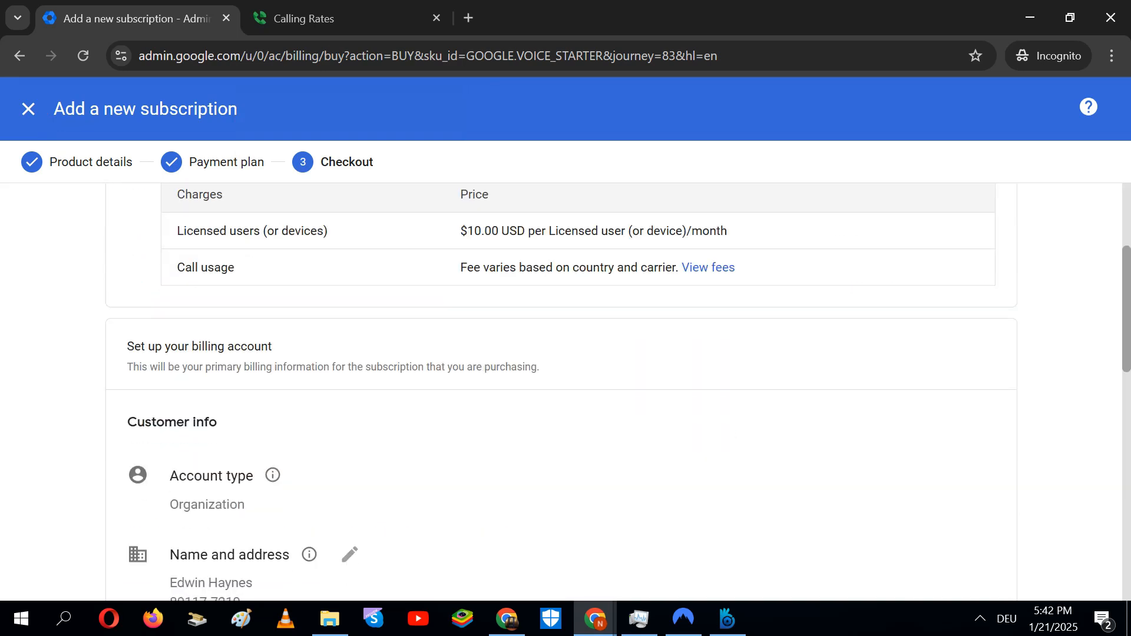
scroll(565, 389, down, 5)
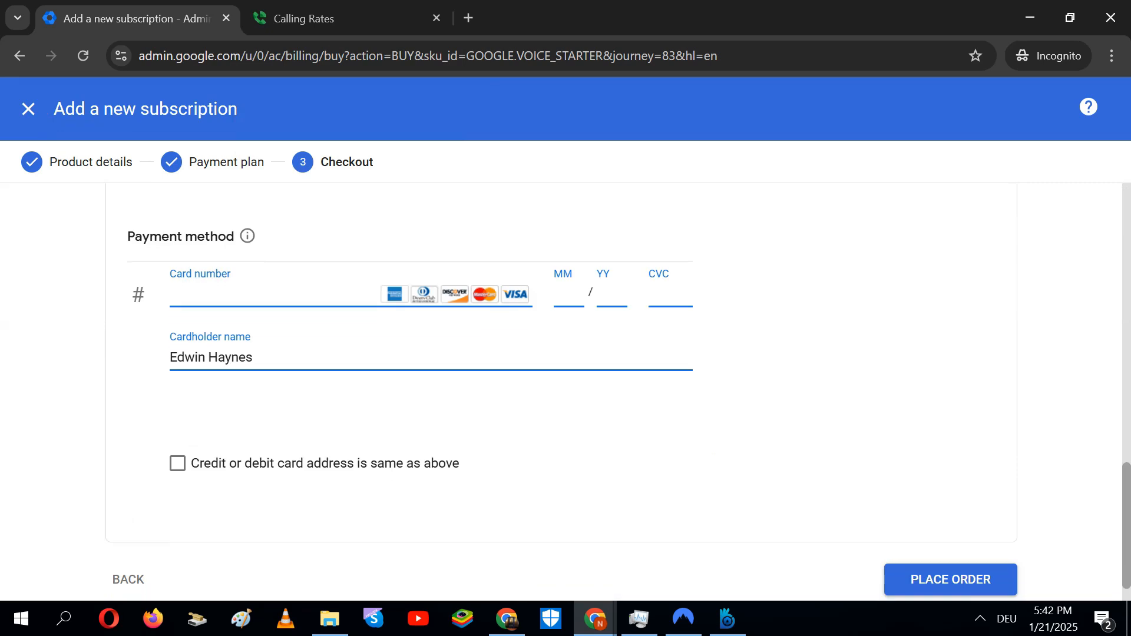
right_click(1129, 528)
click(749, 406)
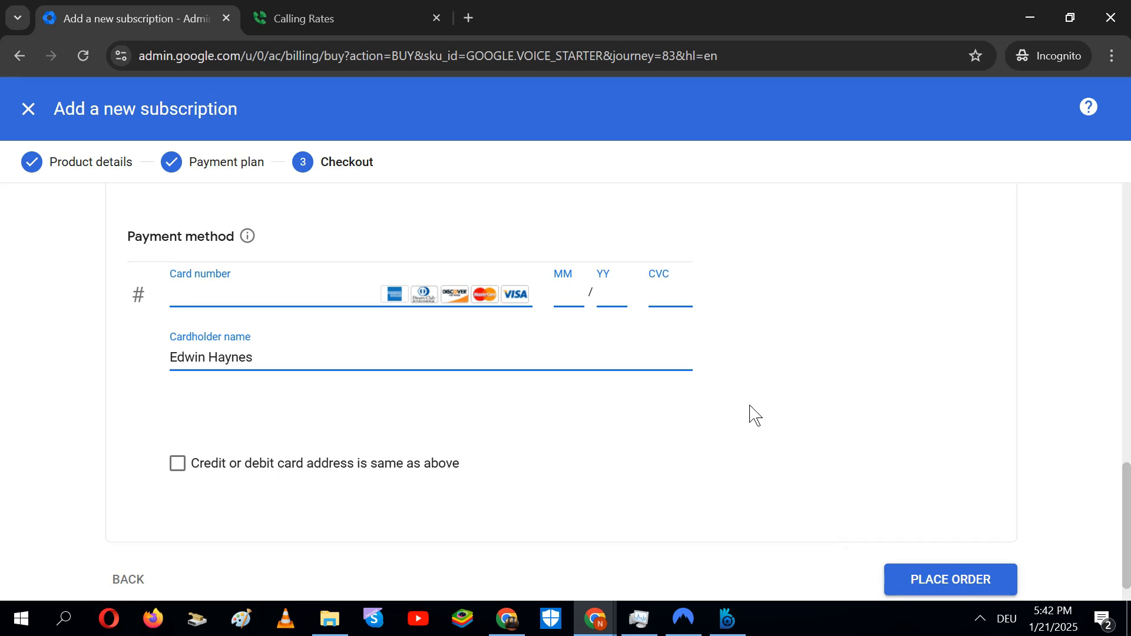